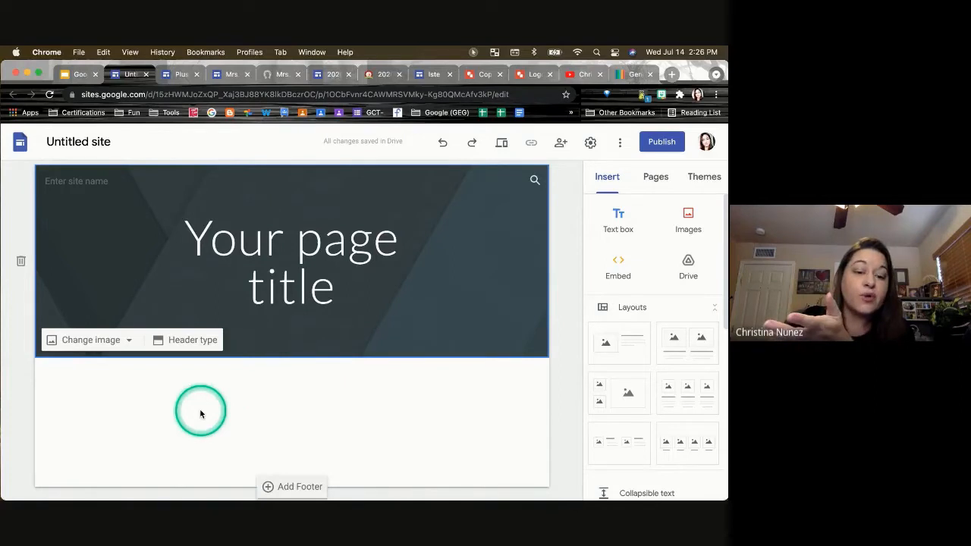
- Bring up the quick insert wheel in the blank area below the page header and close it without inserting anything
right_click(119, 392)
left_click(87, 393)
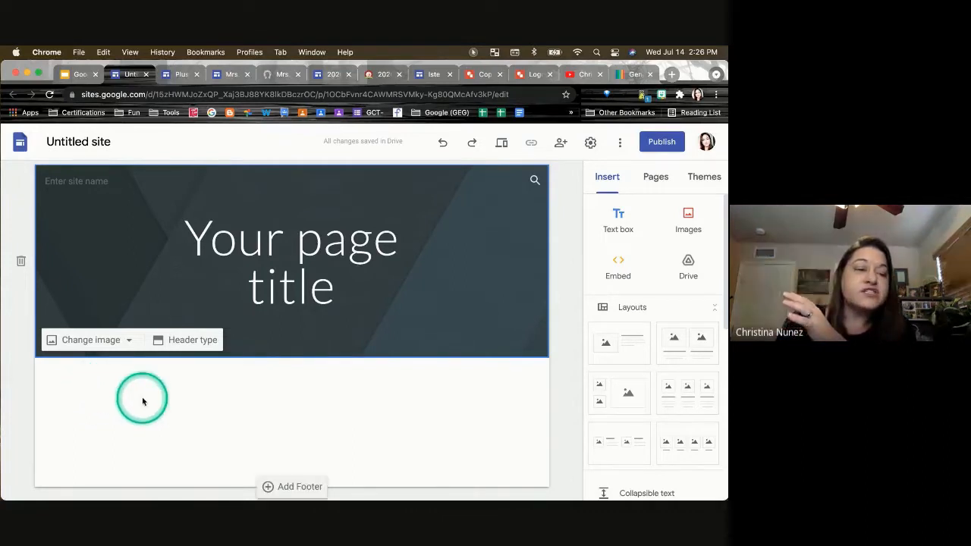
double_click(124, 420)
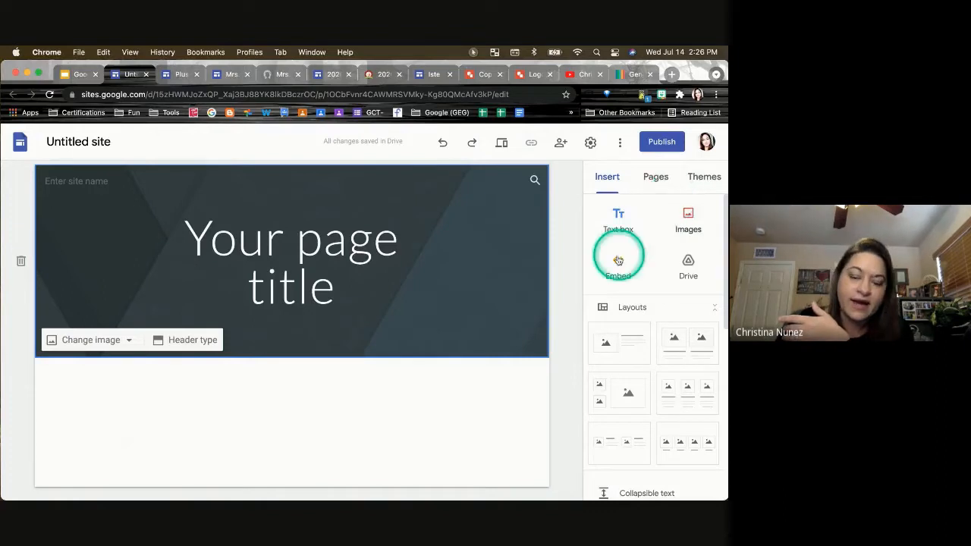
mouse_move(257, 443)
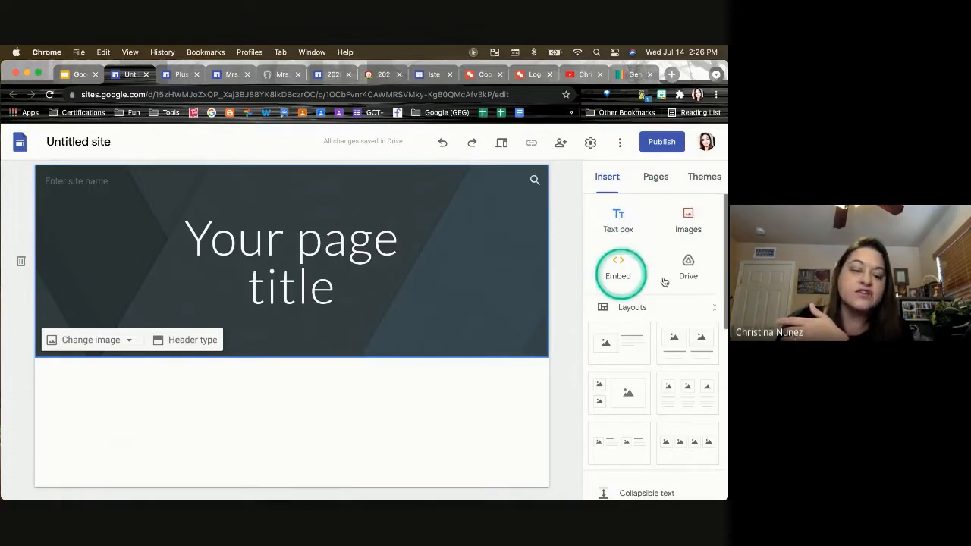
double_click(162, 406)
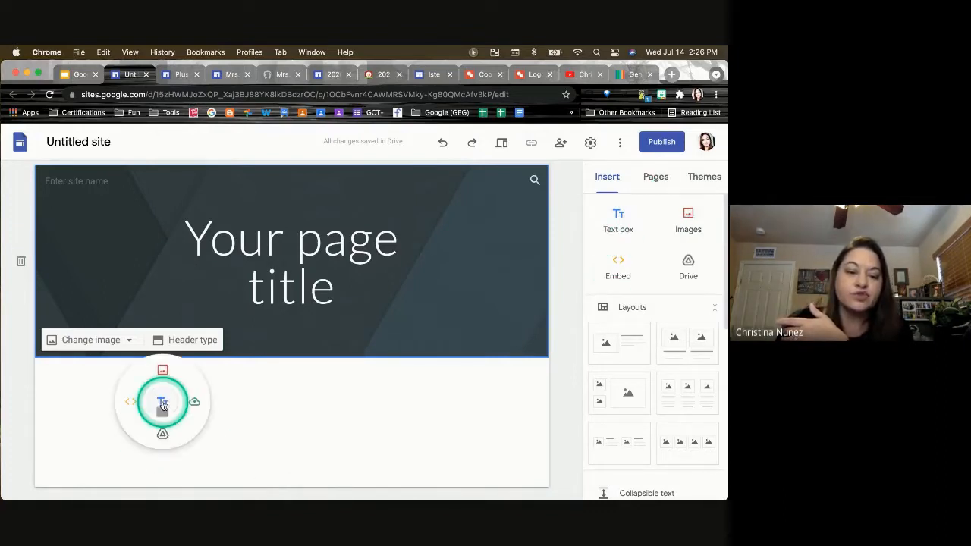
left_click(279, 404)
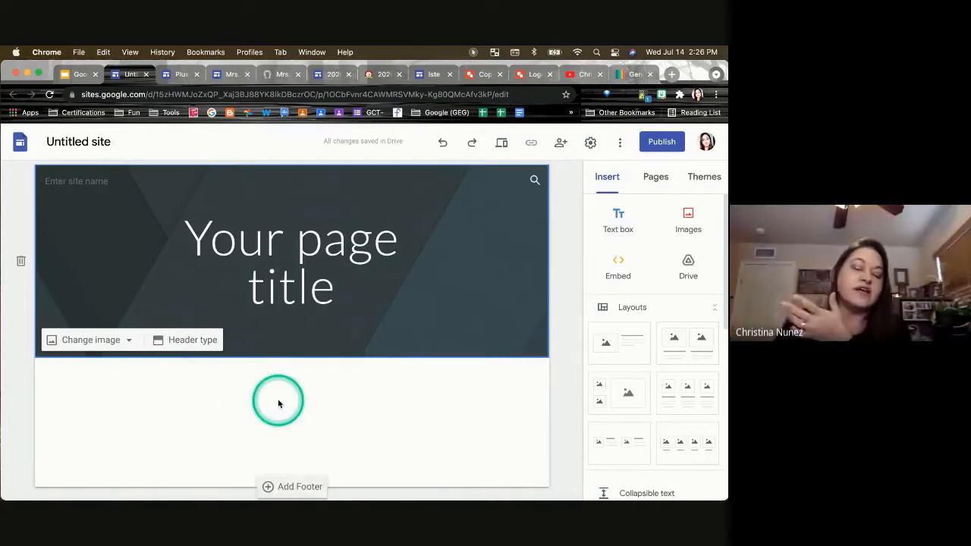
- Switch to the presentation, show the Add Motion Headers slide, and return to the header of the untitled site
left_click(75, 75)
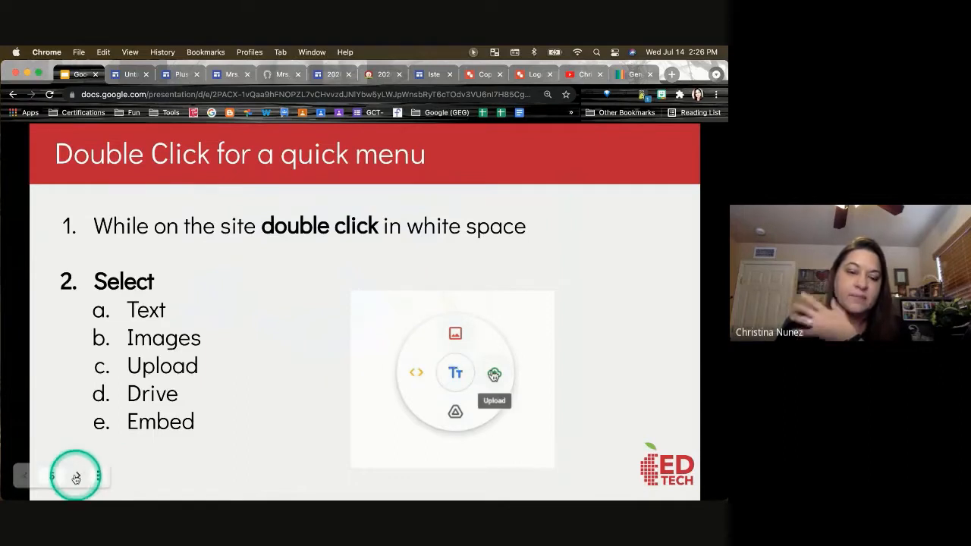
left_click(77, 476)
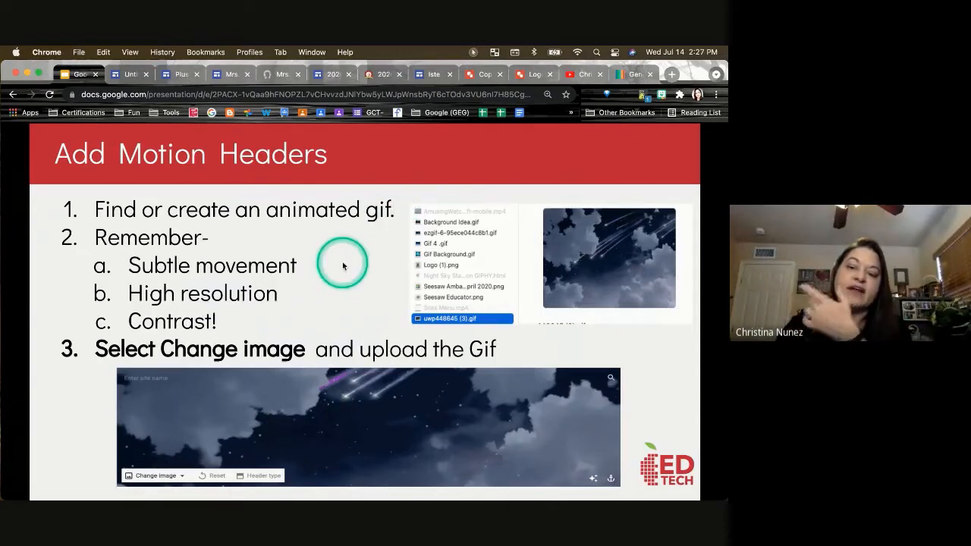
left_click(126, 75)
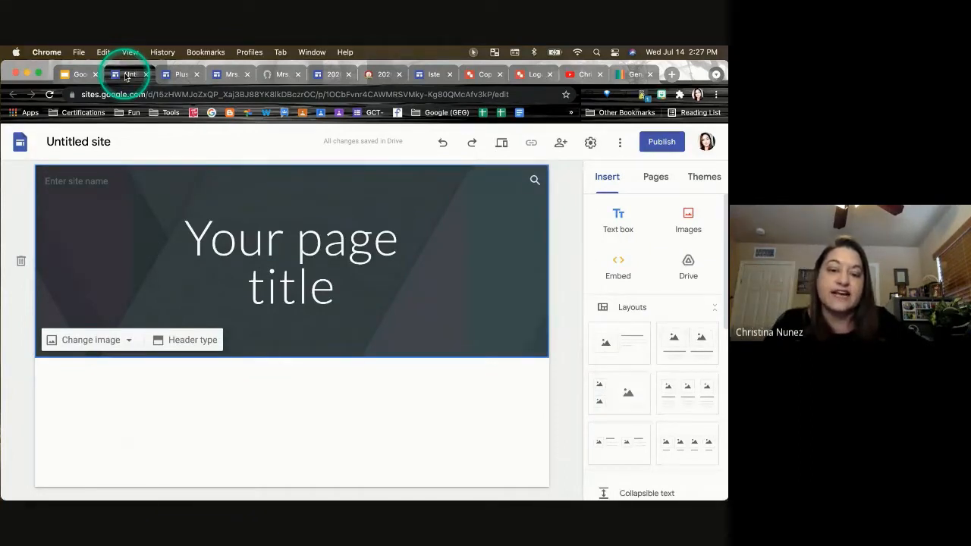
left_click(314, 275)
left_click(476, 258)
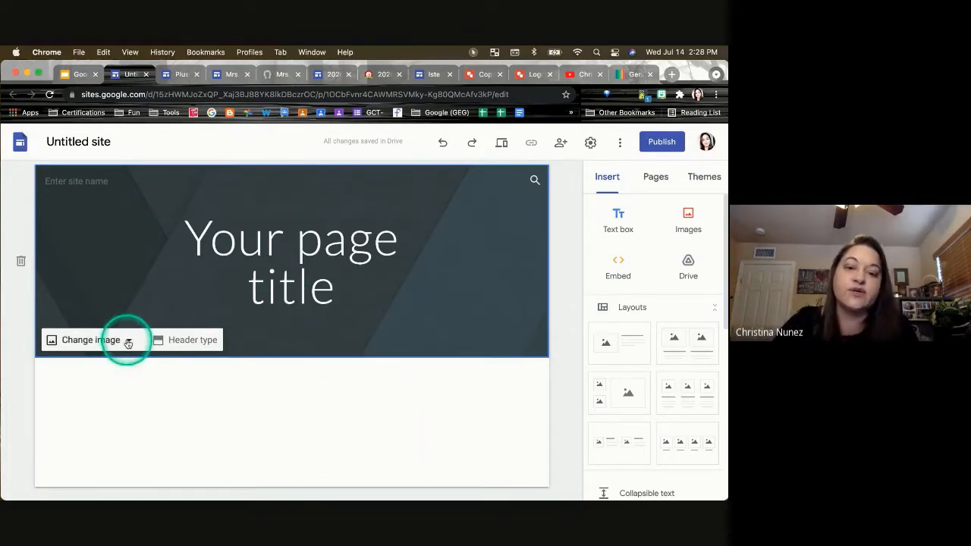
- Open Google in a new browser tab and search for "animated gif stars subtle"
left_click(673, 74)
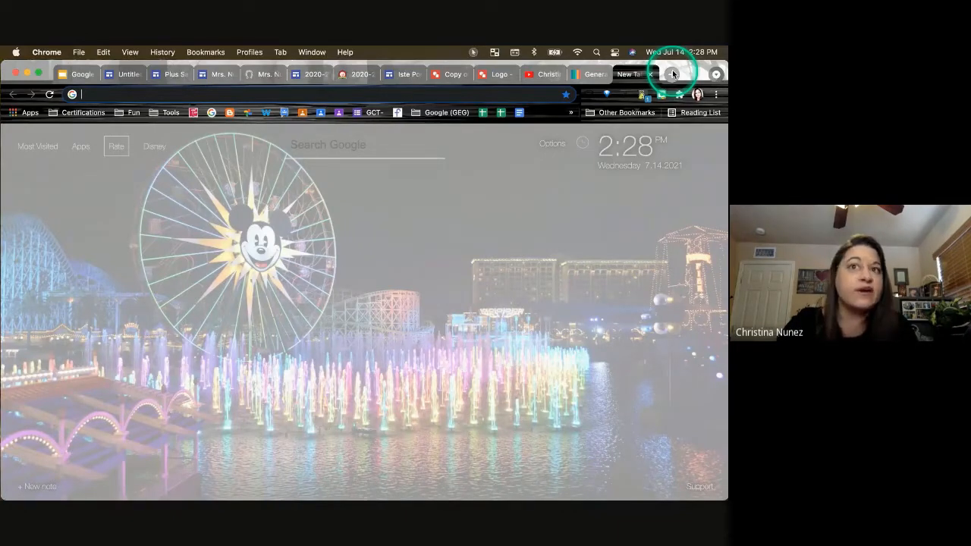
type("google.com")
key("Return")
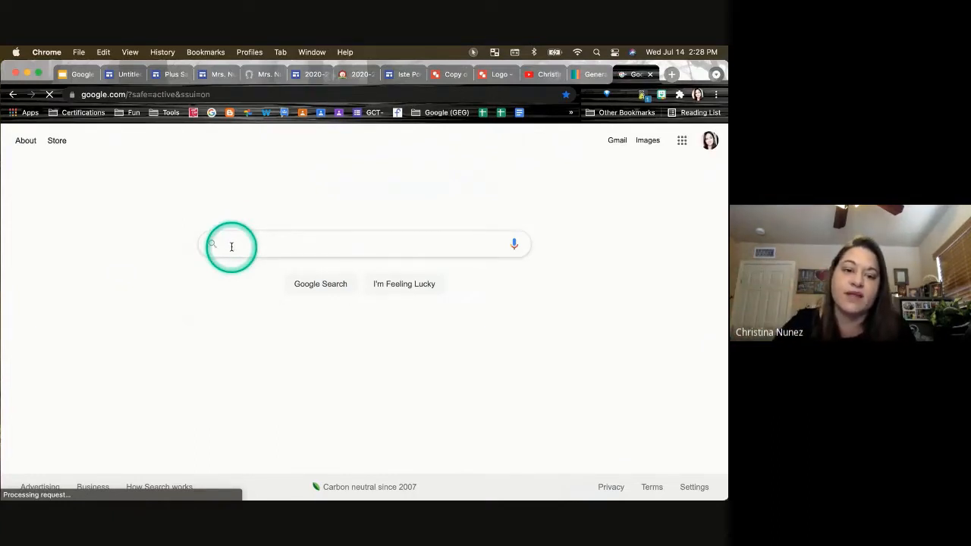
type("a")
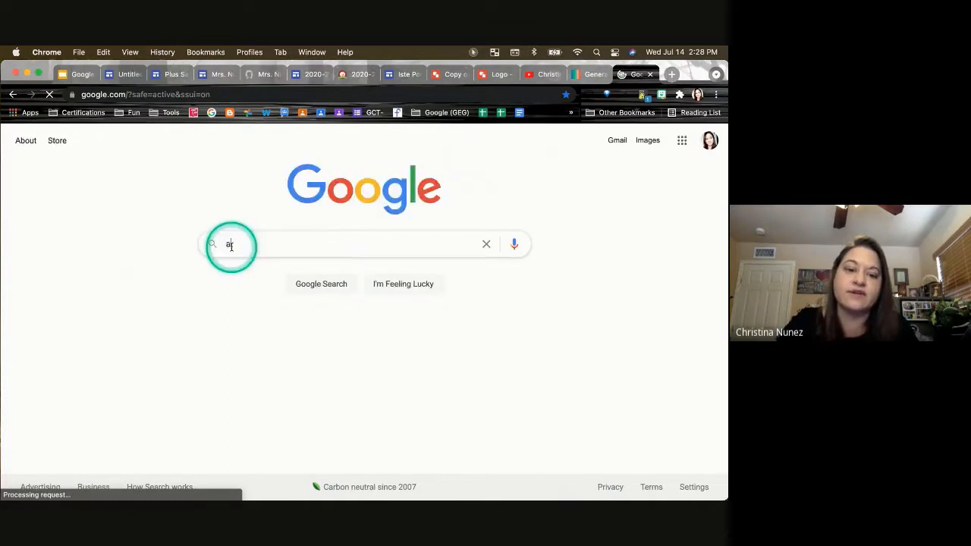
type("nimated gif ")
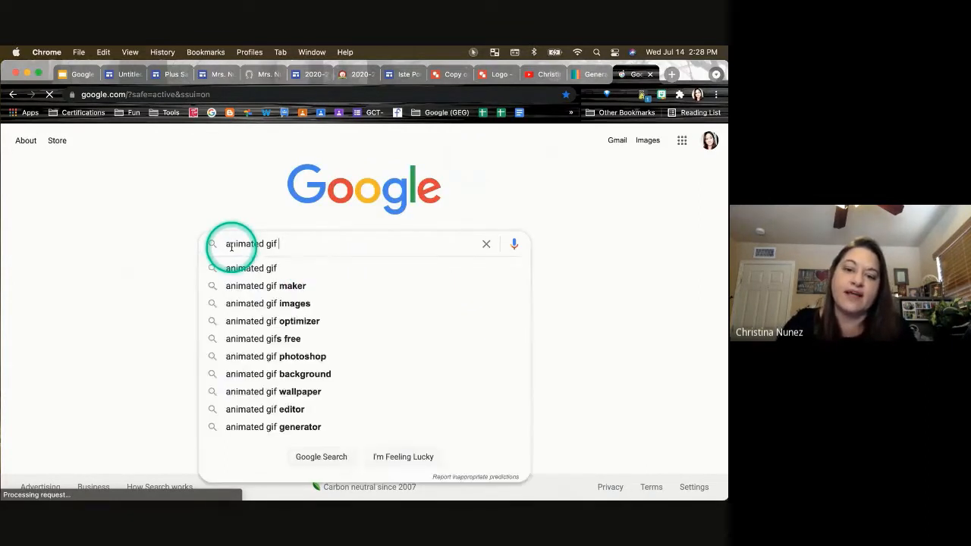
type("star")
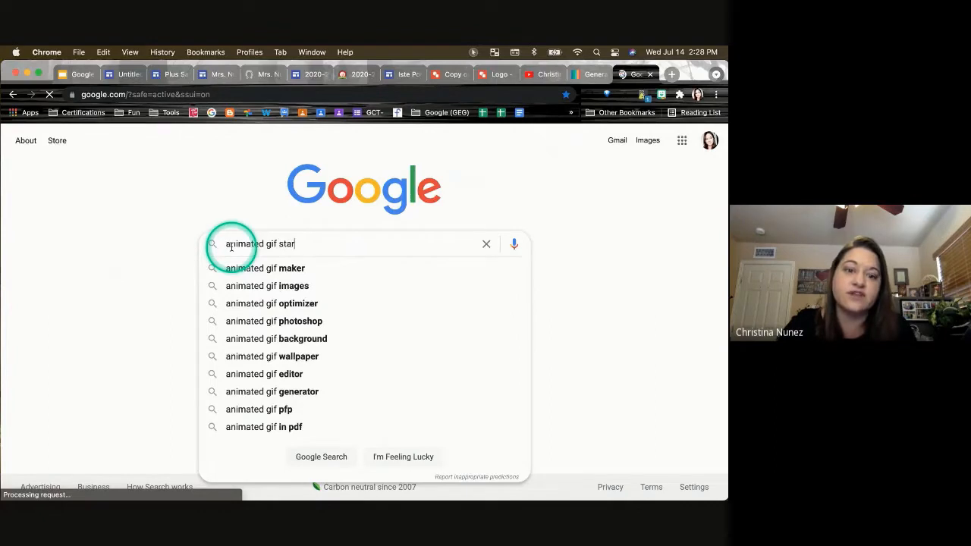
type("s subt")
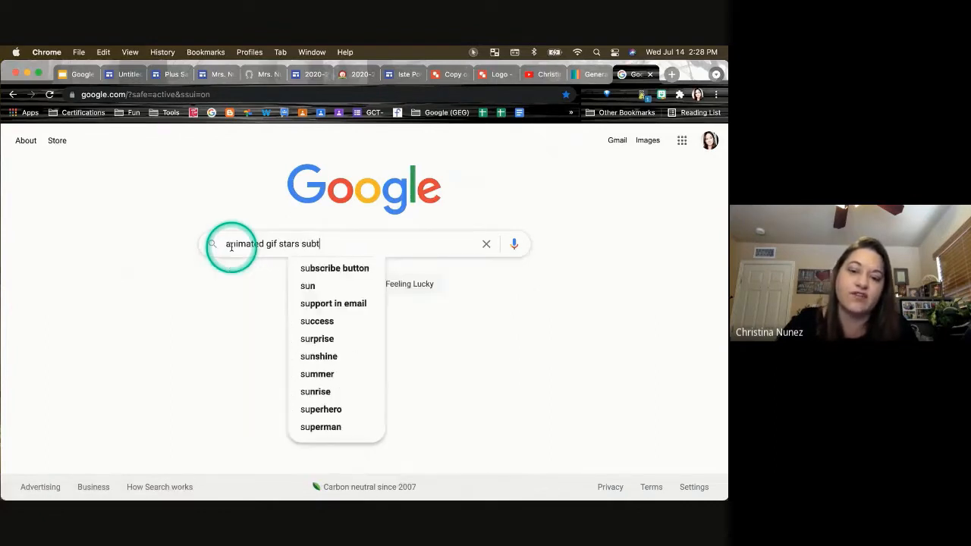
type("le")
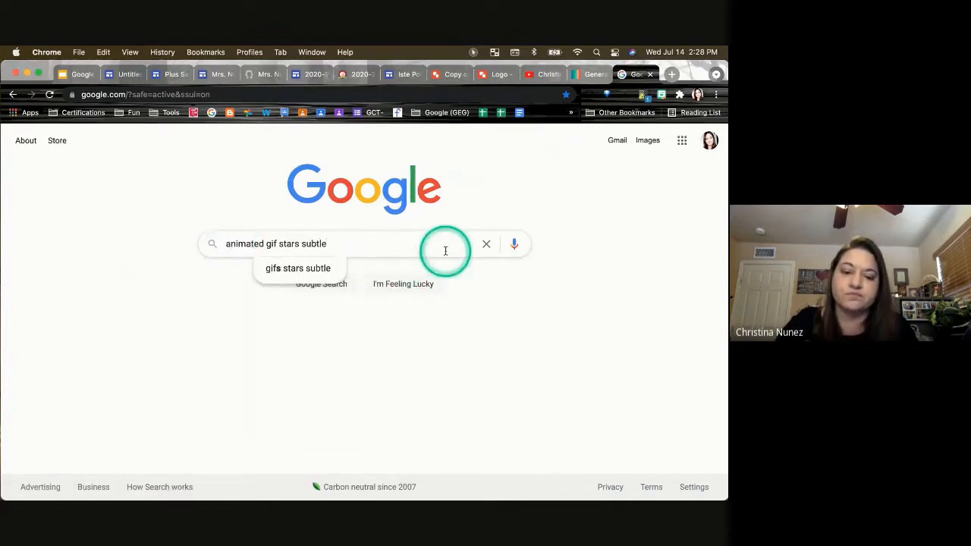
key("Return")
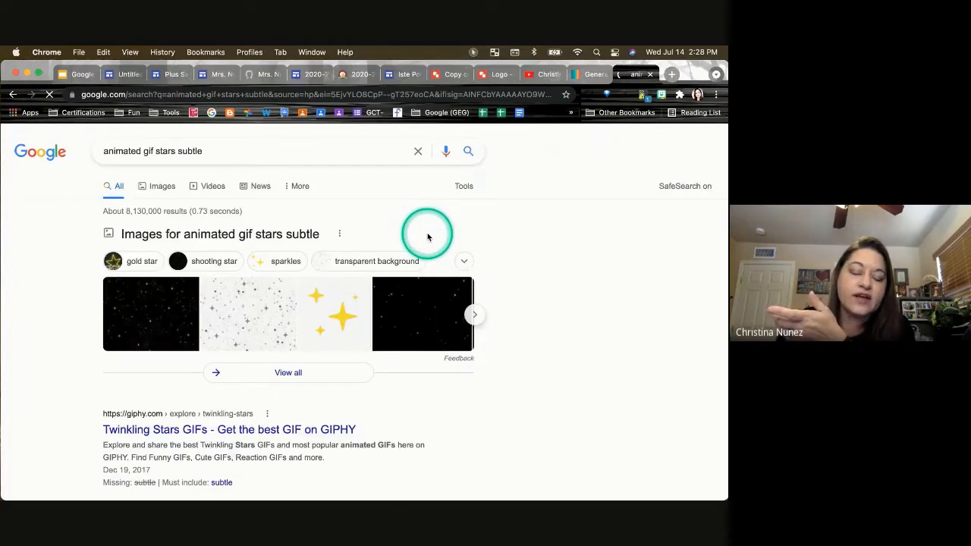
- Show the image results and filter them to Medium size with Creative Commons licenses
left_click(162, 193)
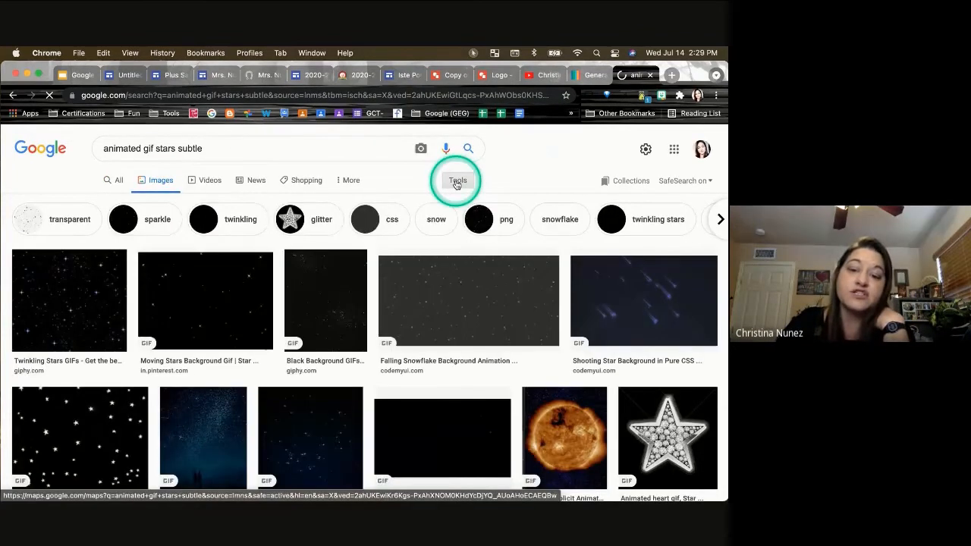
left_click(455, 181)
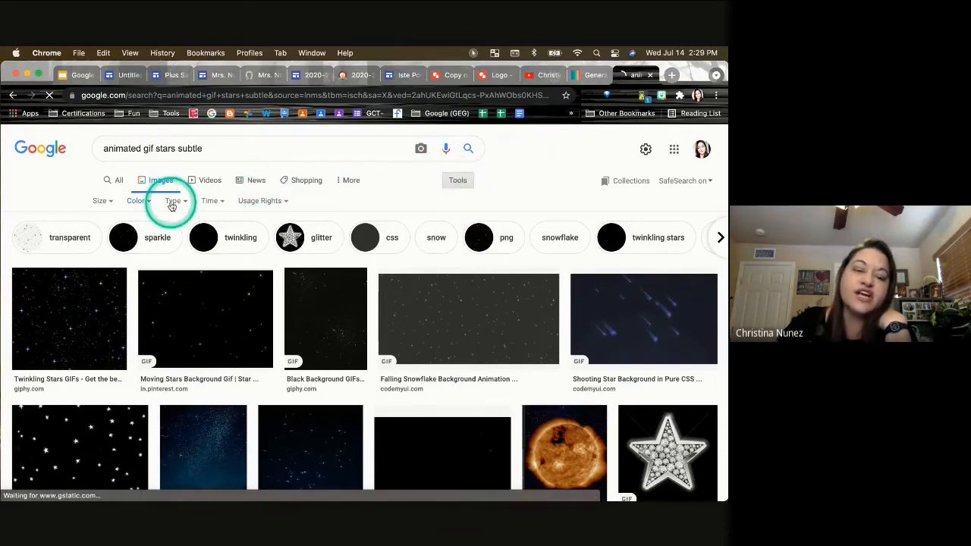
left_click(103, 203)
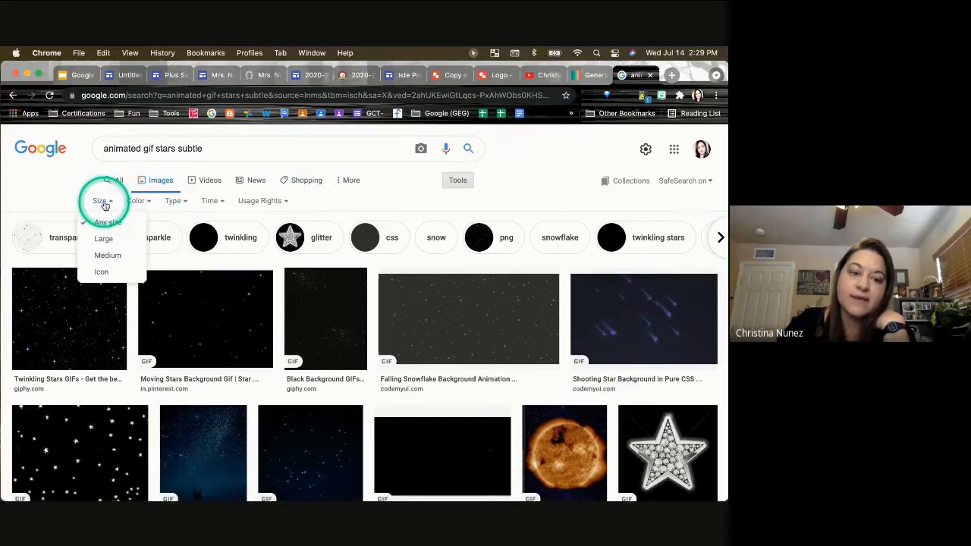
left_click(115, 256)
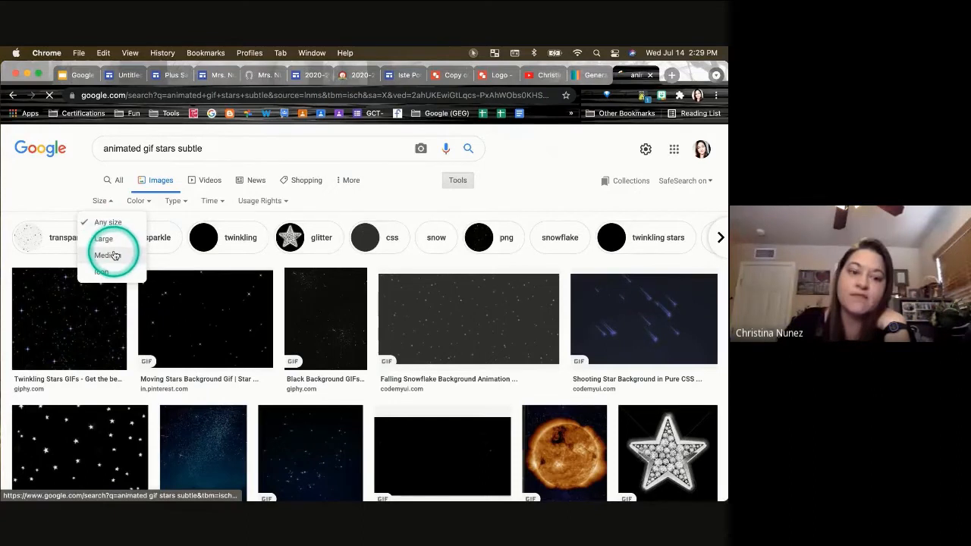
left_click(266, 201)
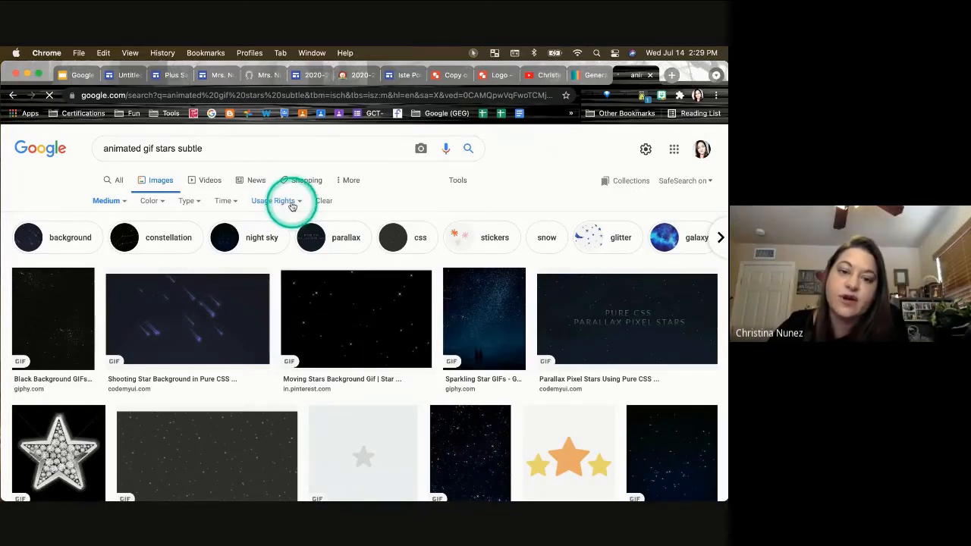
left_click(292, 203)
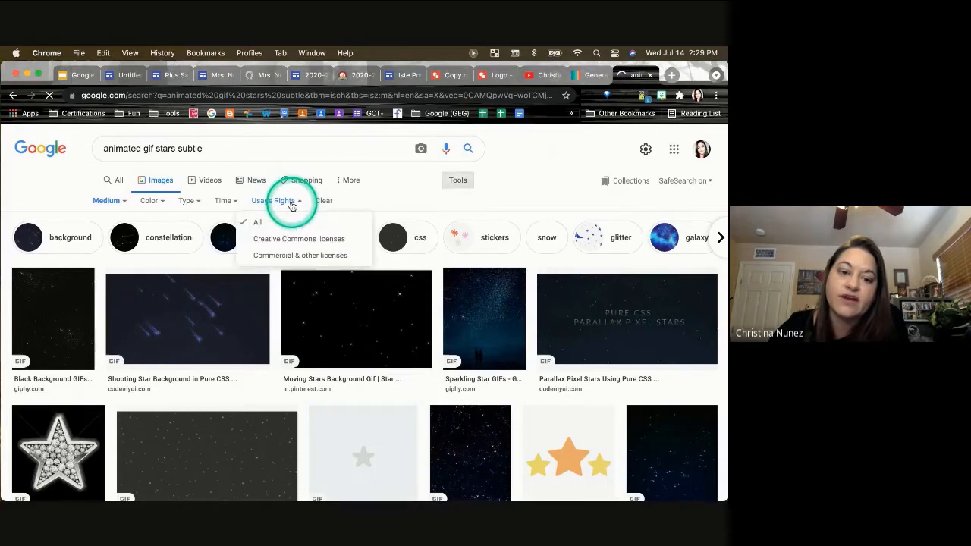
left_click(296, 243)
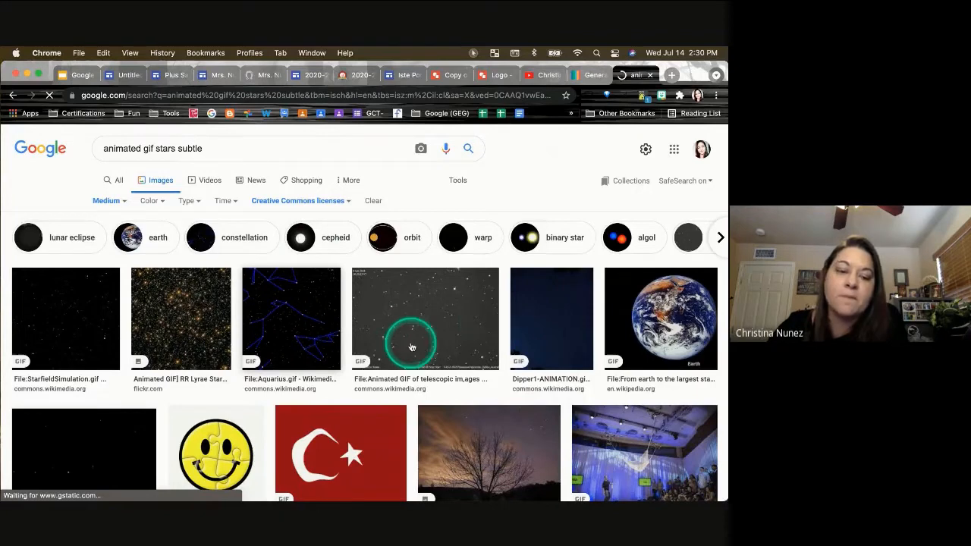
- Preview StarfieldSimulation.gif from the image results, open the full image in a new tab, and bring up its image options
scroll(455, 334, "down", 2)
scroll(410, 341, "up", 2)
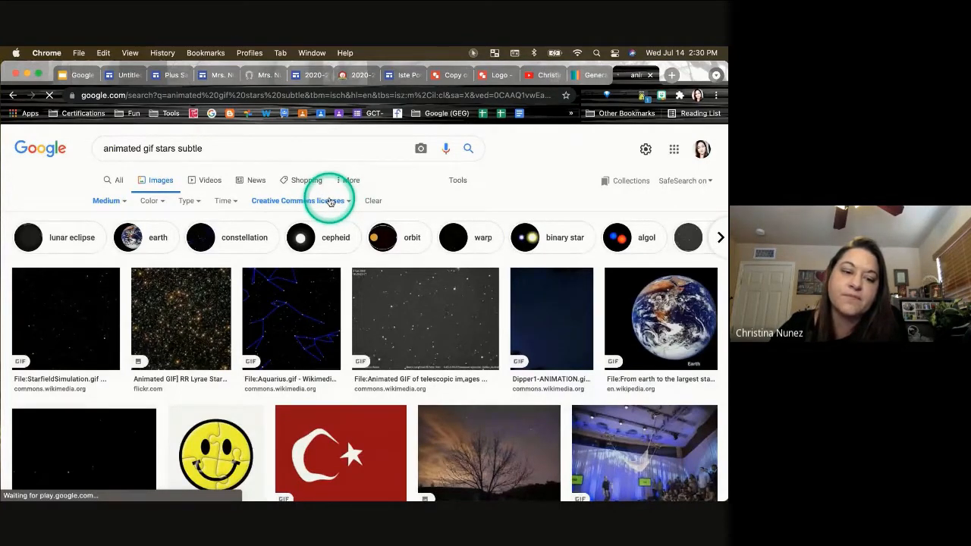
scroll(77, 299, "down", 1)
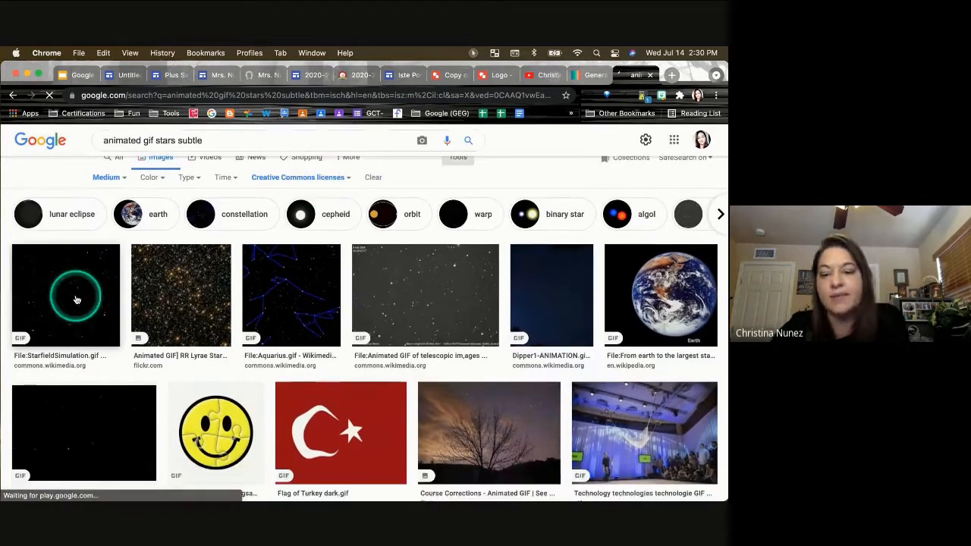
left_click(77, 300)
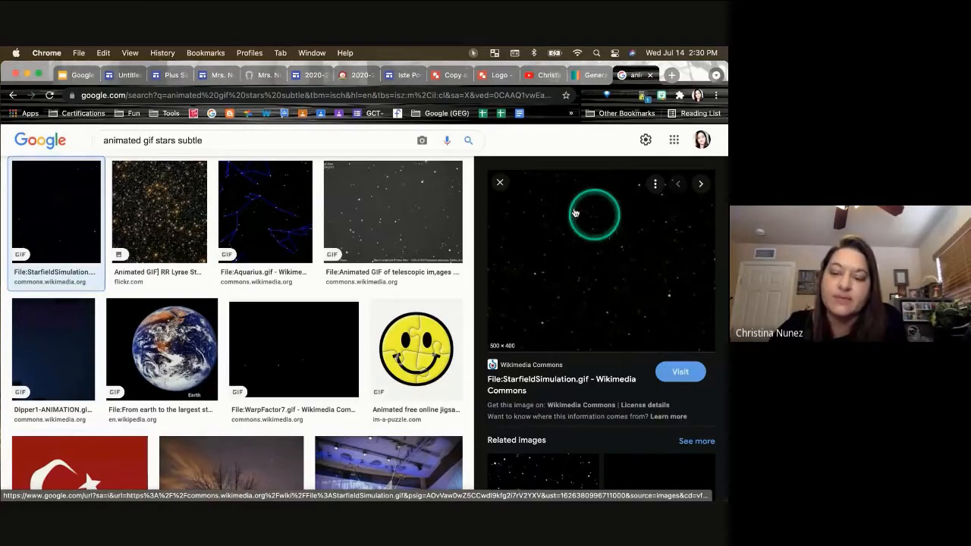
right_click(623, 280)
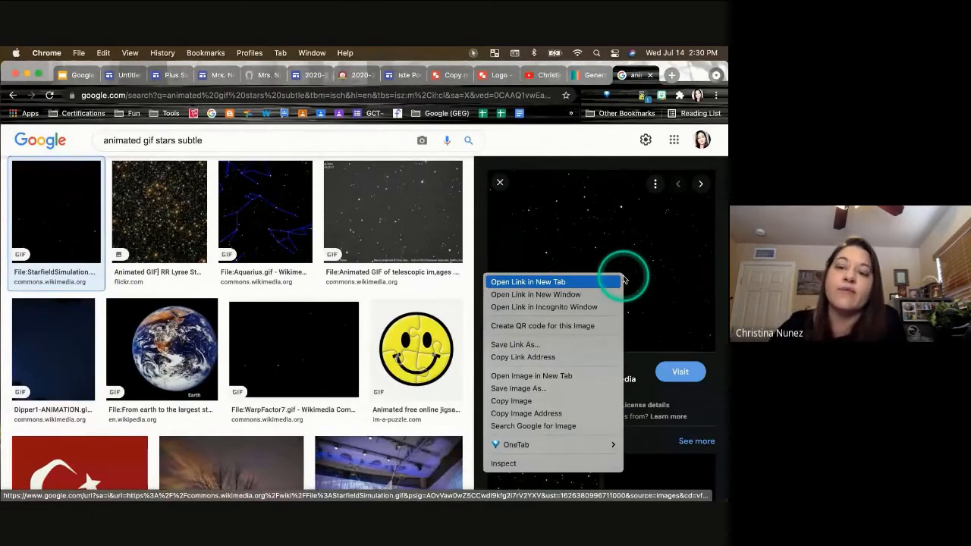
left_click(565, 384)
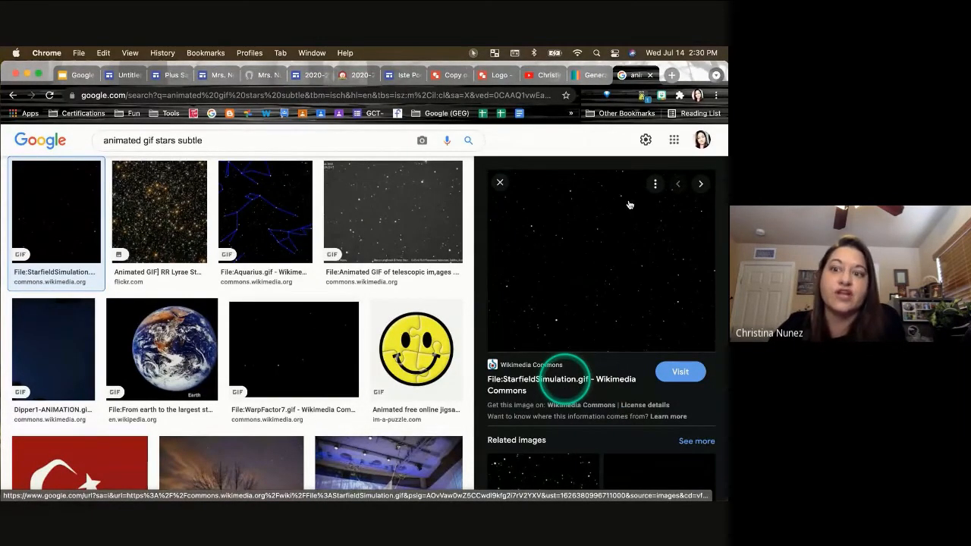
left_click(637, 75)
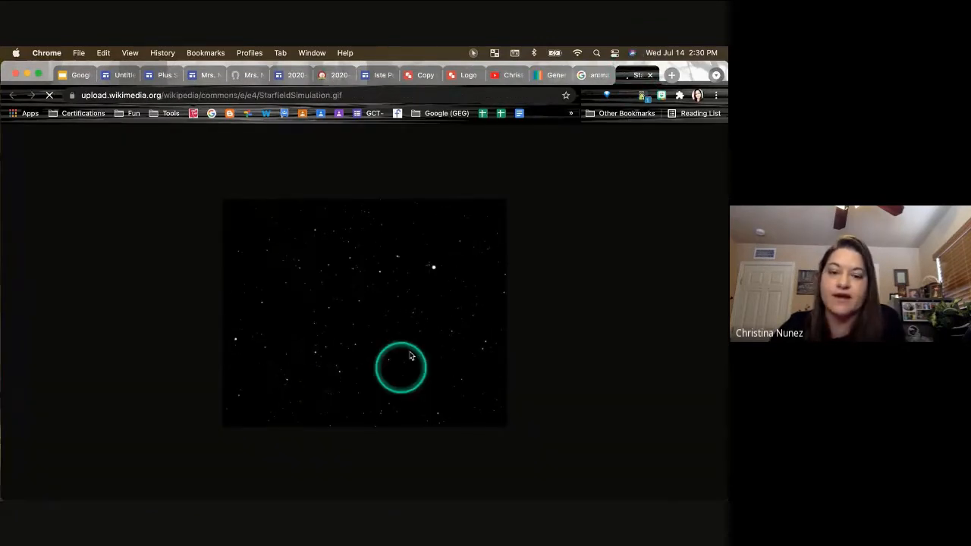
right_click(317, 283)
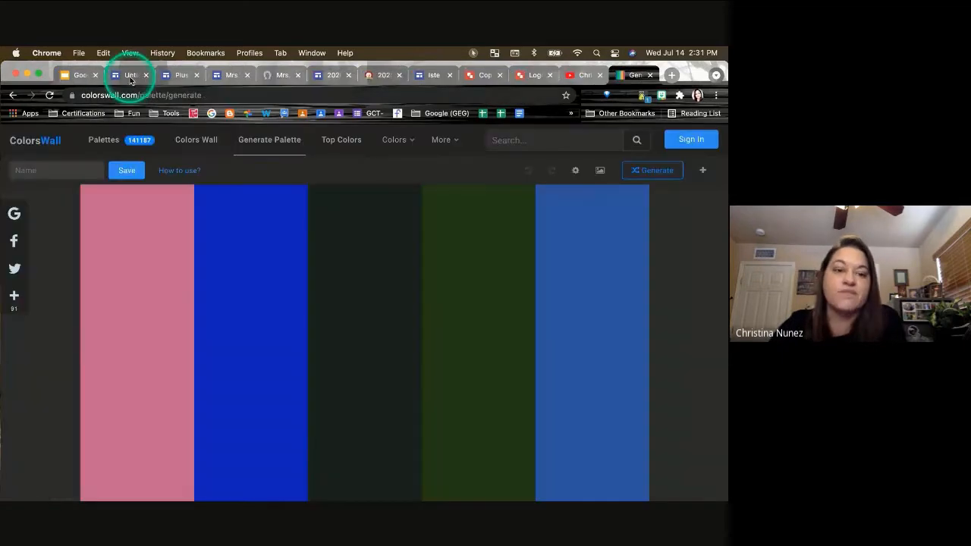
- Return to the untitled site and upload Header Background FULL.gif from Downloads as the header image
left_click(131, 79)
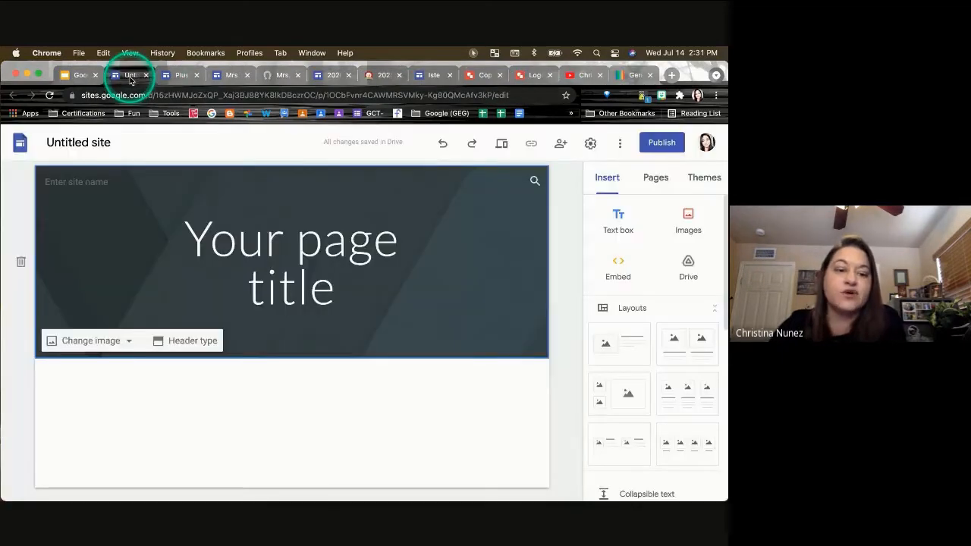
left_click(121, 343)
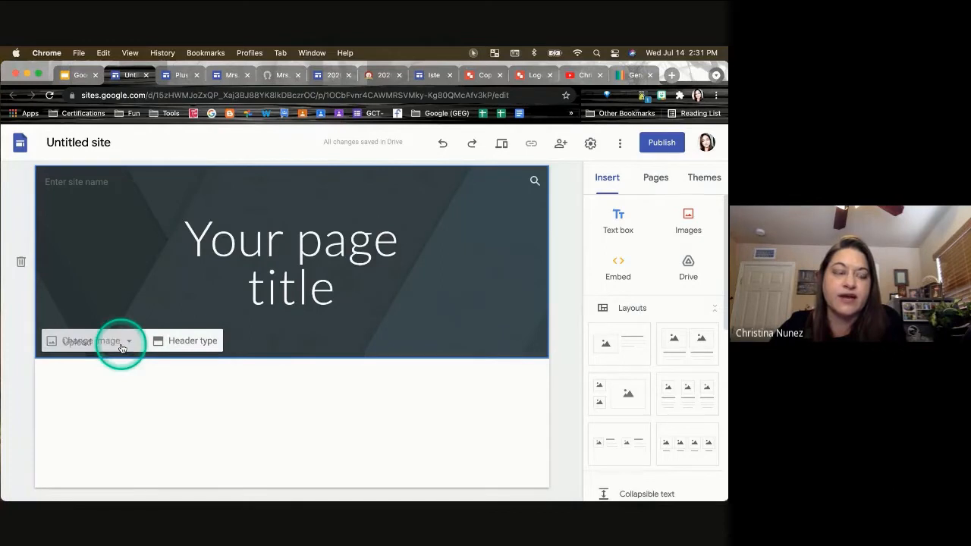
left_click(116, 375)
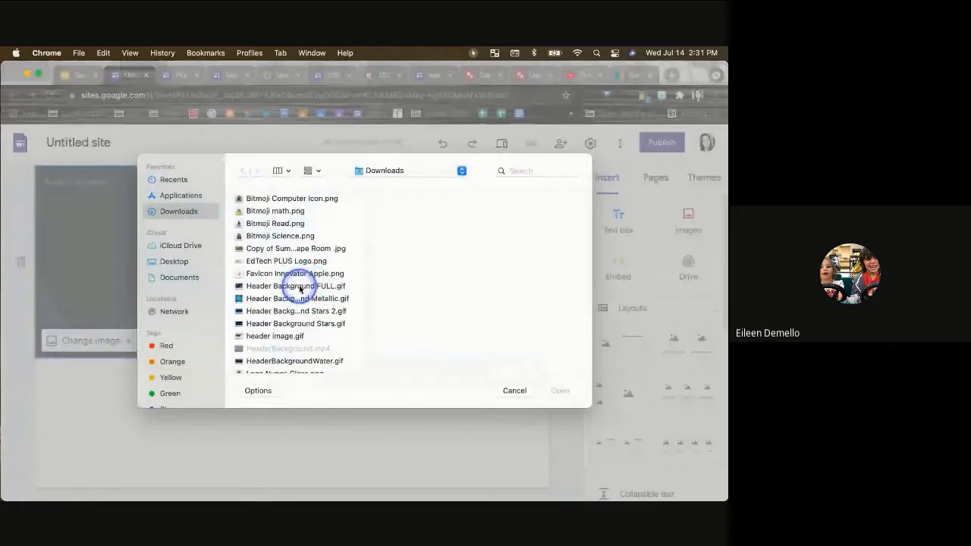
left_click(301, 288)
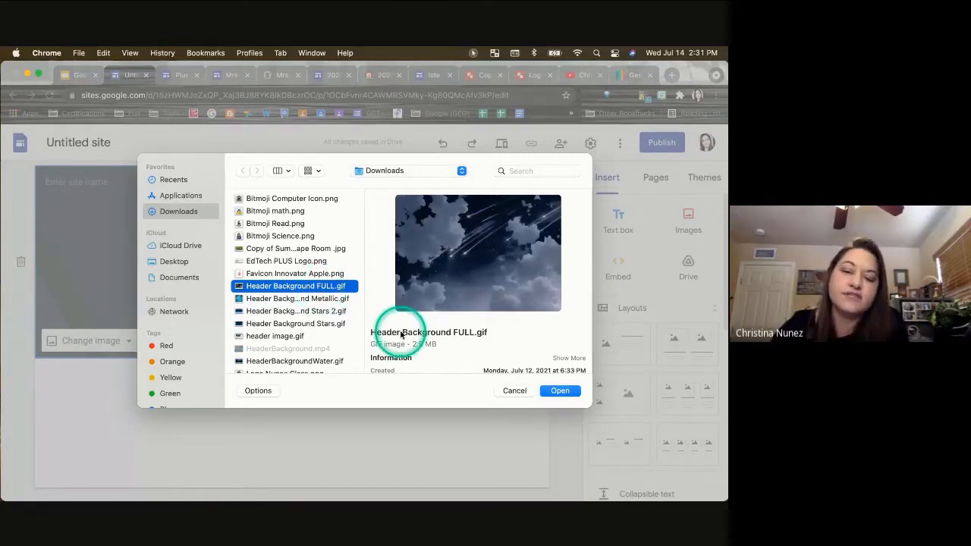
left_click(564, 391)
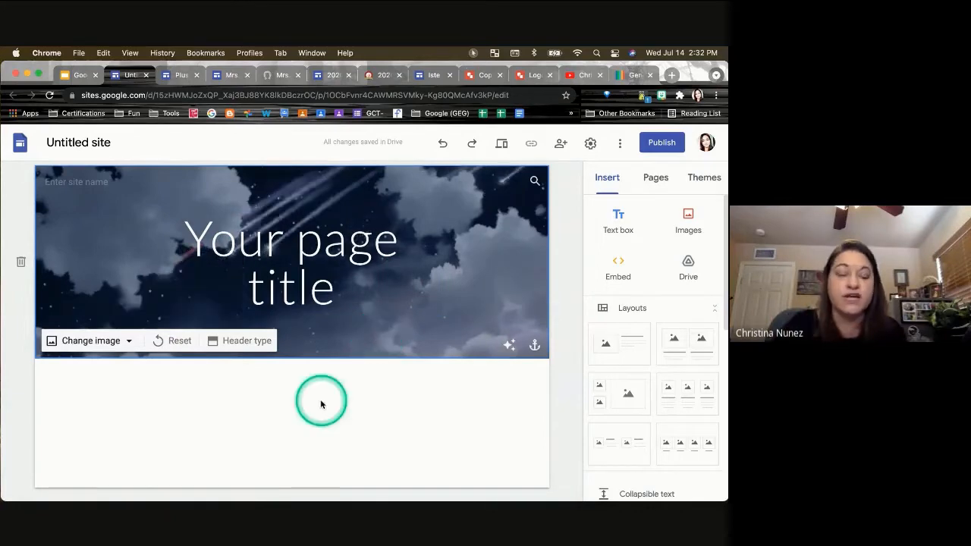
- Show the Create a Google Sites Folder slide in the presentation and briefly open My Drive in a new browser tab
left_click(80, 76)
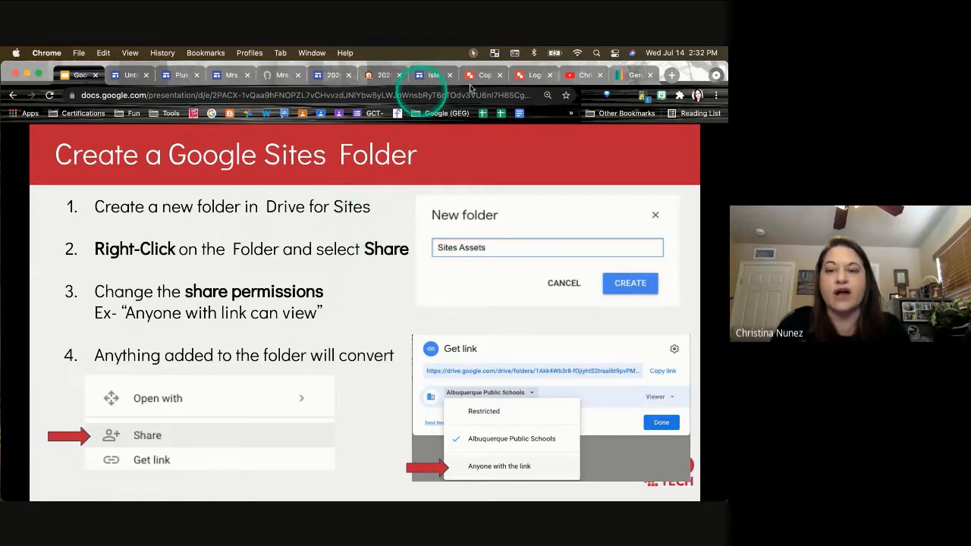
left_click(669, 73)
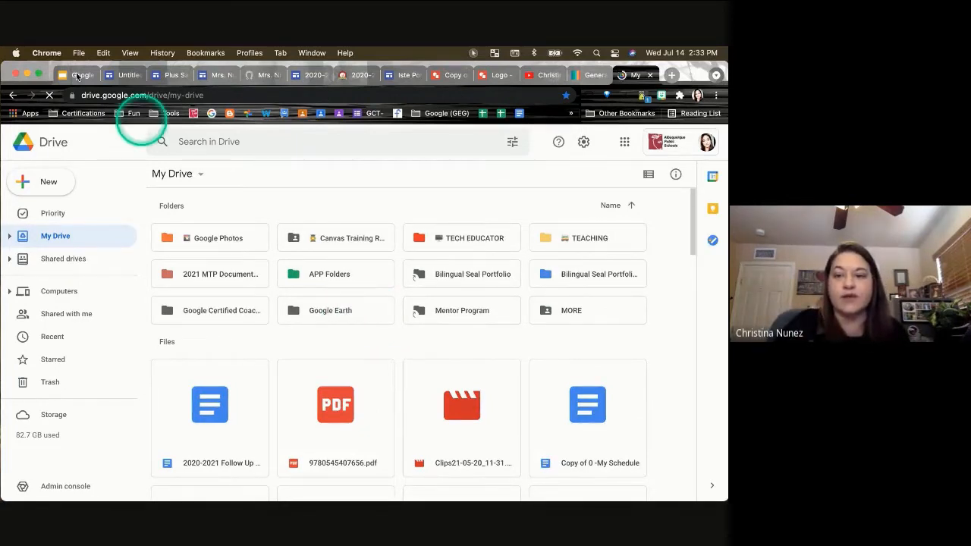
left_click(651, 78)
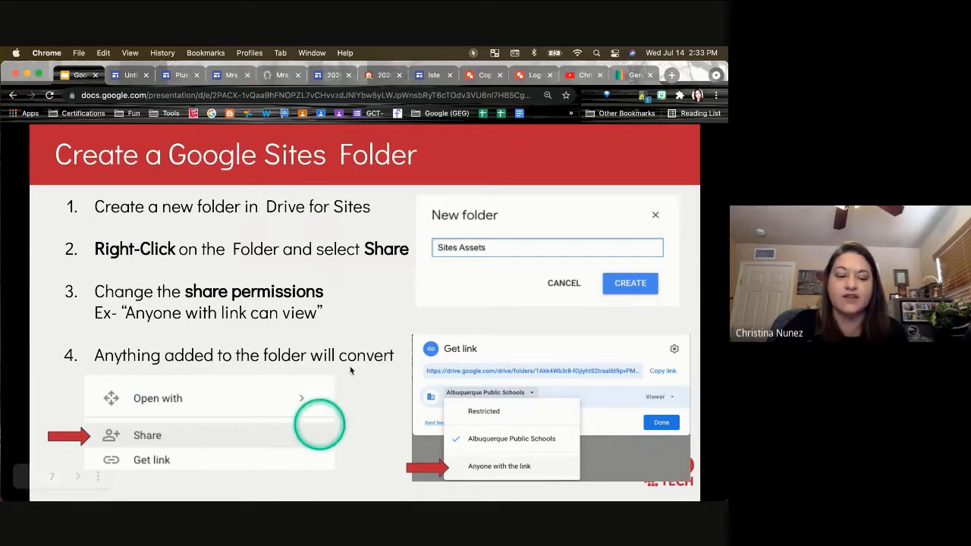
- Advance the presentation through the Align Sites Images slide to the Carousel Images slide
left_click(76, 477)
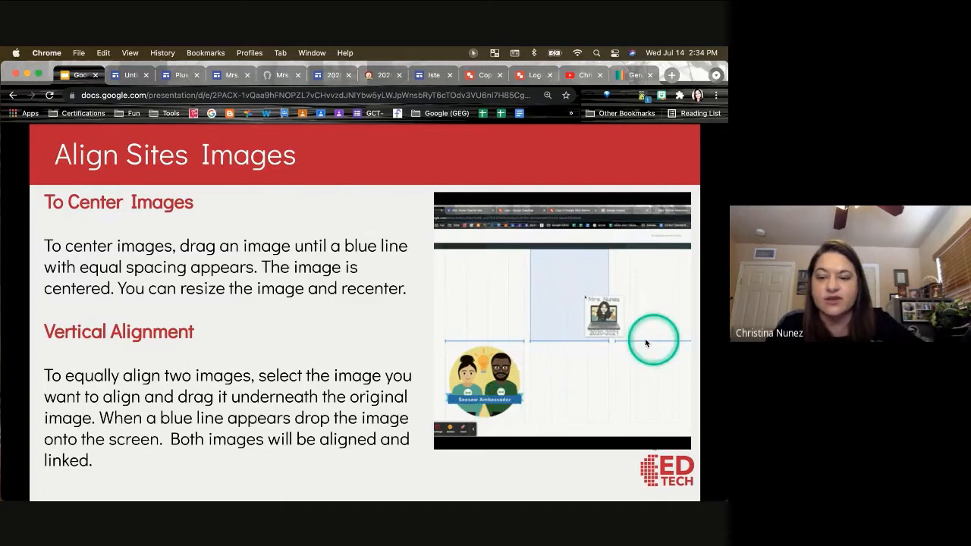
mouse_move(105, 498)
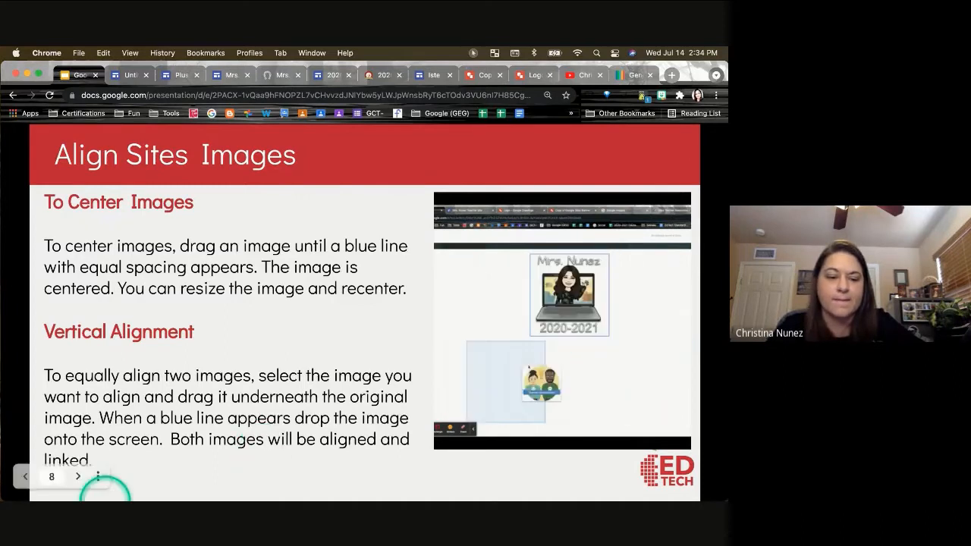
left_click(79, 478)
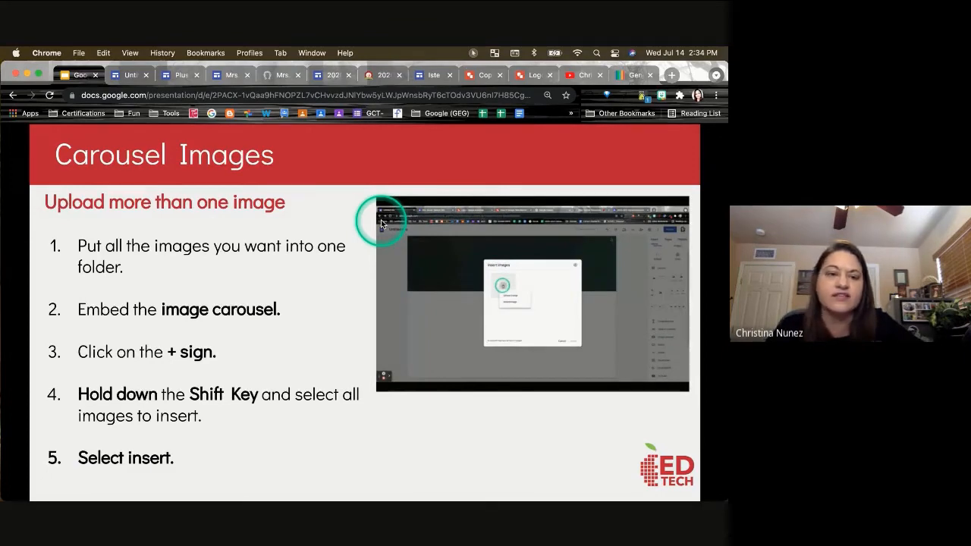
- Start an image carousel on the untitled site and choose to upload its images from the computer
left_click(130, 76)
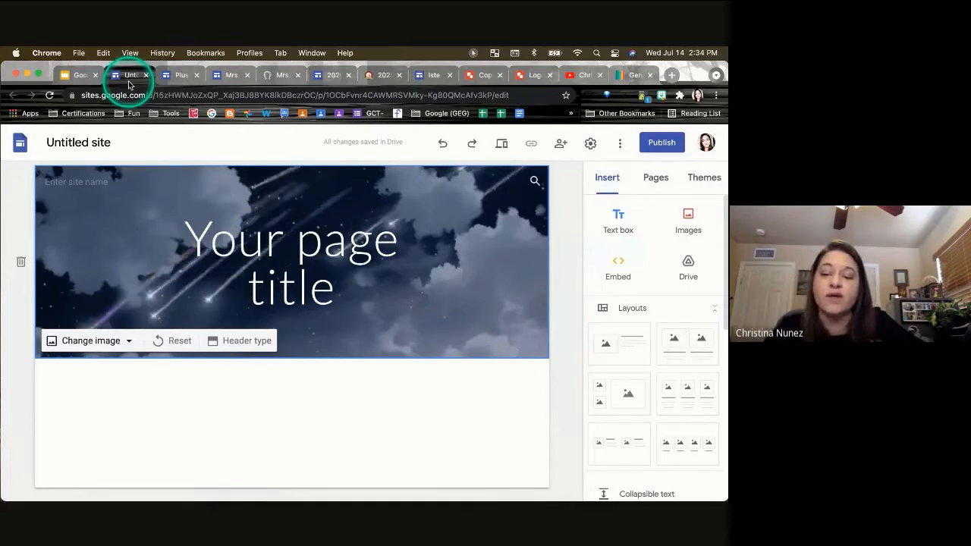
scroll(640, 345, "down", 3)
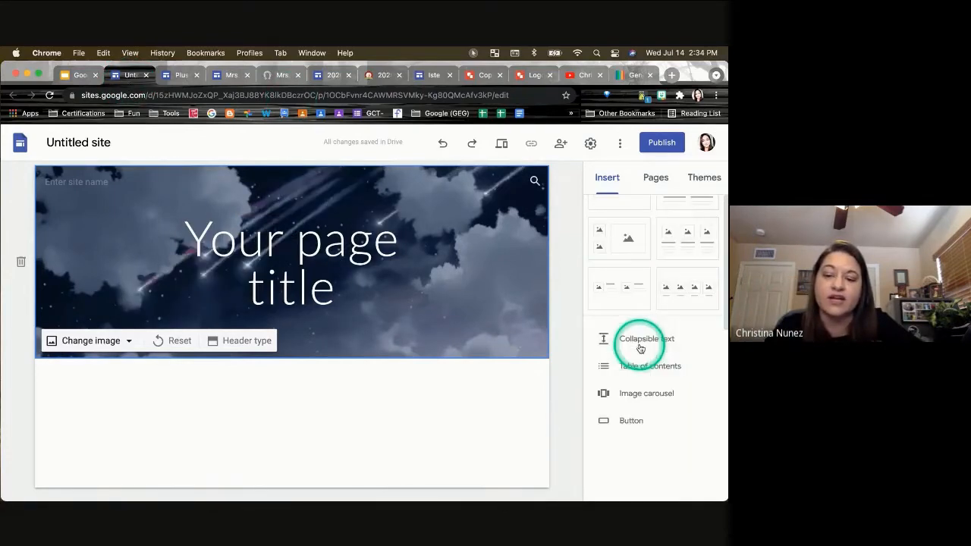
left_click(629, 395)
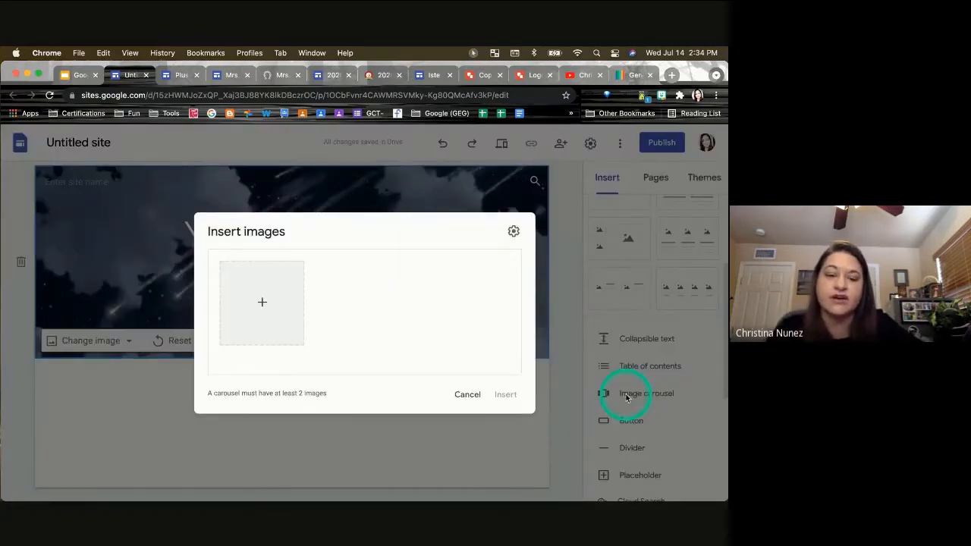
left_click(263, 283)
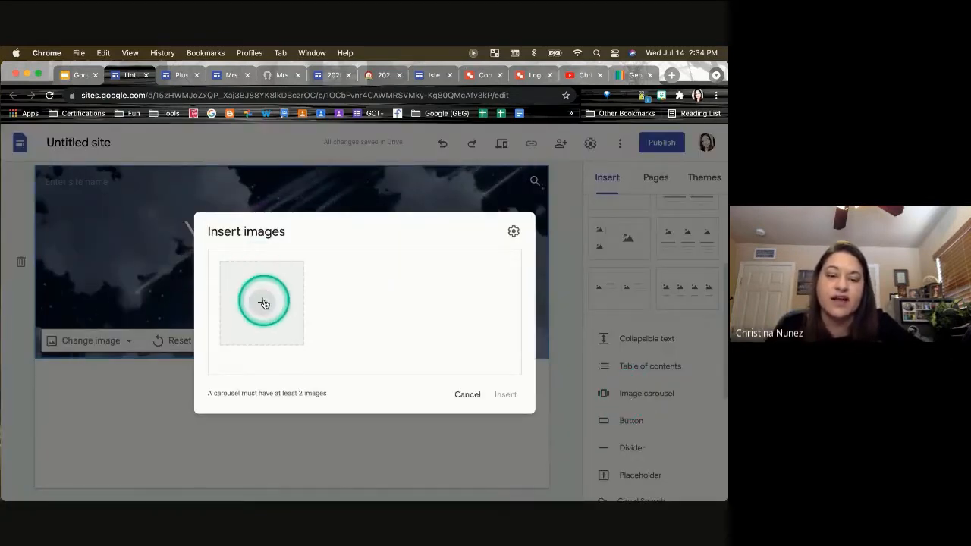
left_click(264, 302)
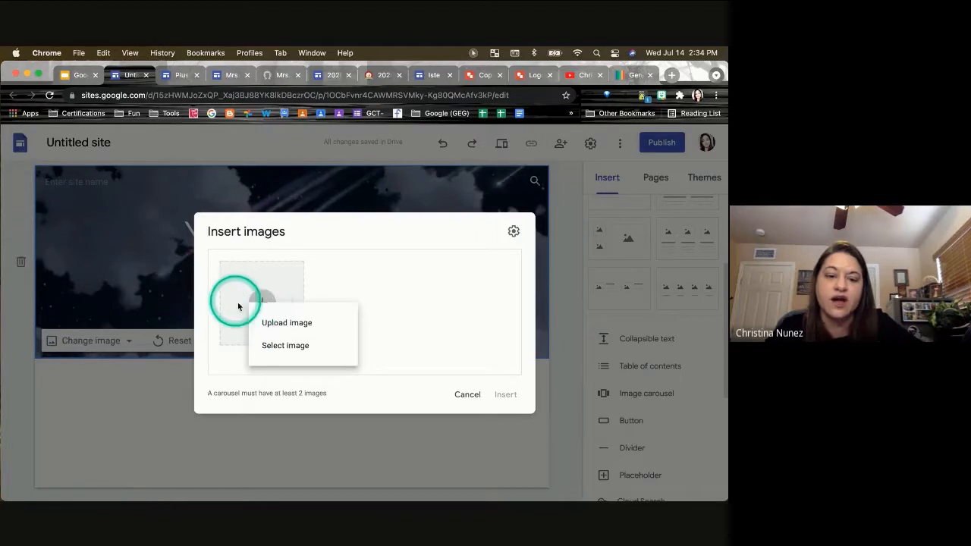
left_click(286, 323)
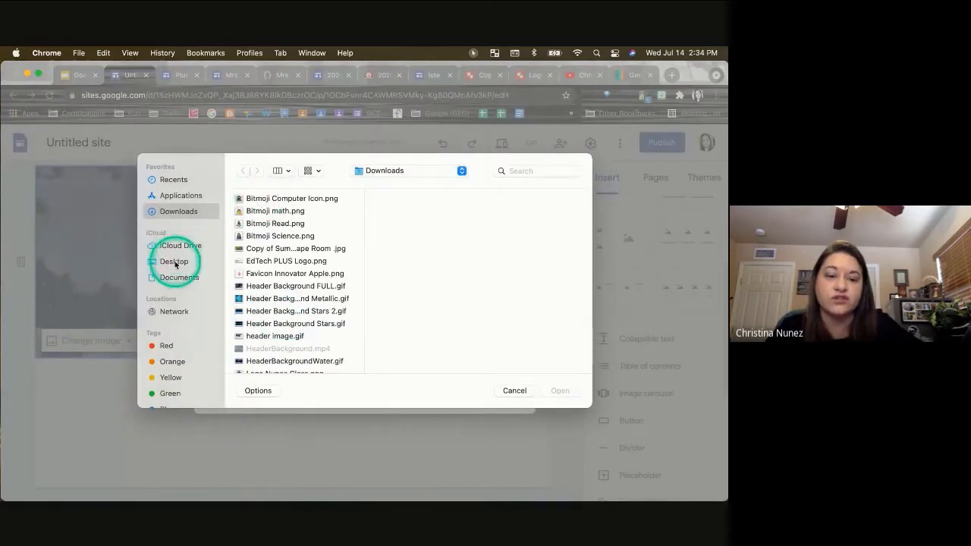
- Upload all files from 20170420_085420.jpg through IMG_20180514_161126.jpg in the Desktop's Classroom photos folder and insert the carousel
left_click(175, 262)
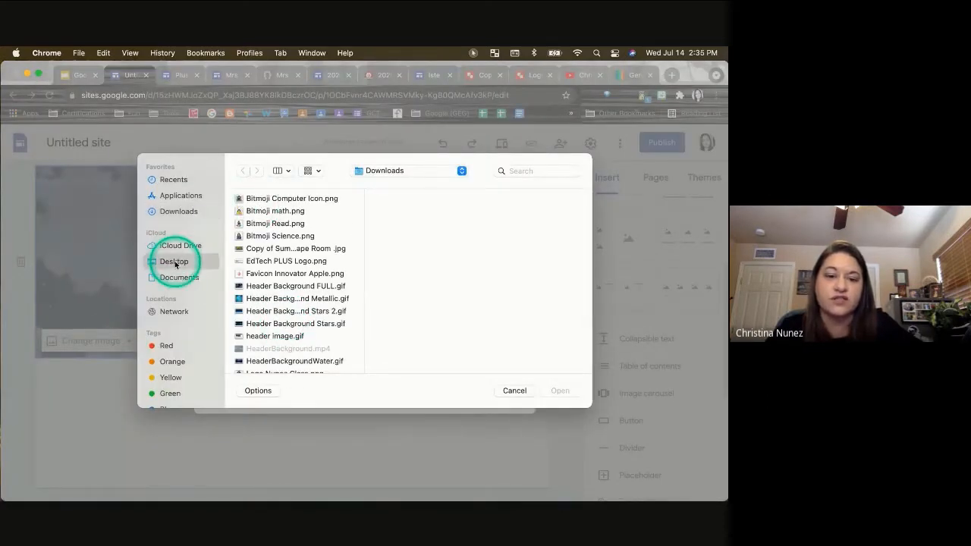
left_click(287, 227)
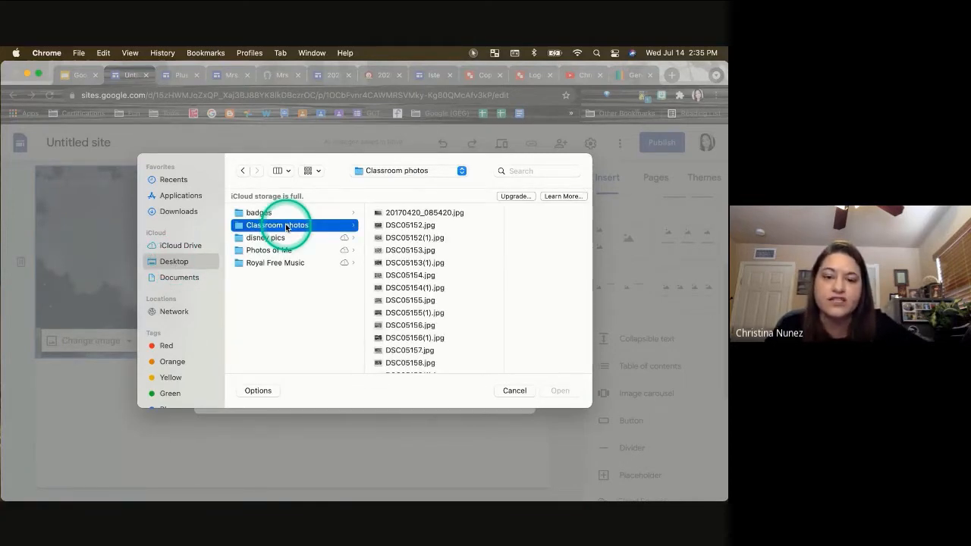
left_click(402, 213)
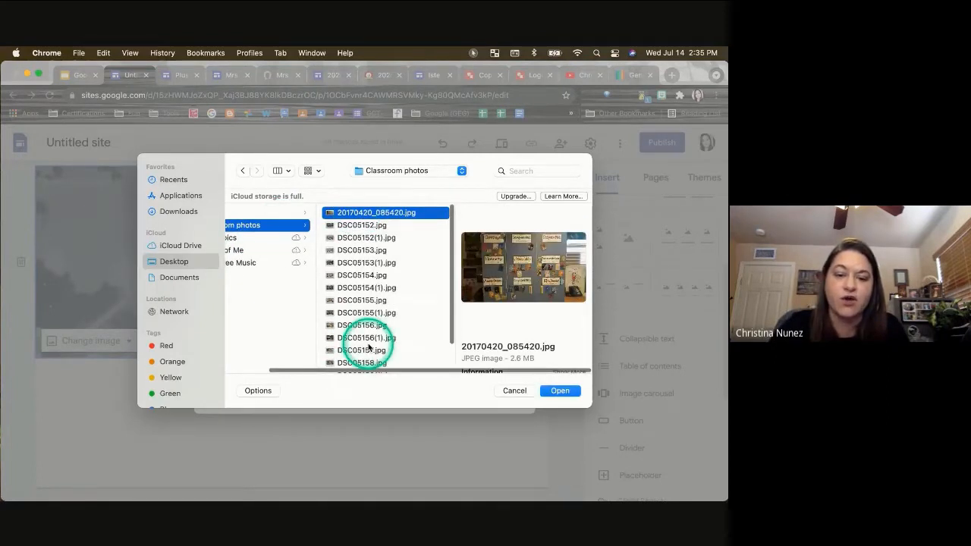
scroll(369, 347, "down", 3)
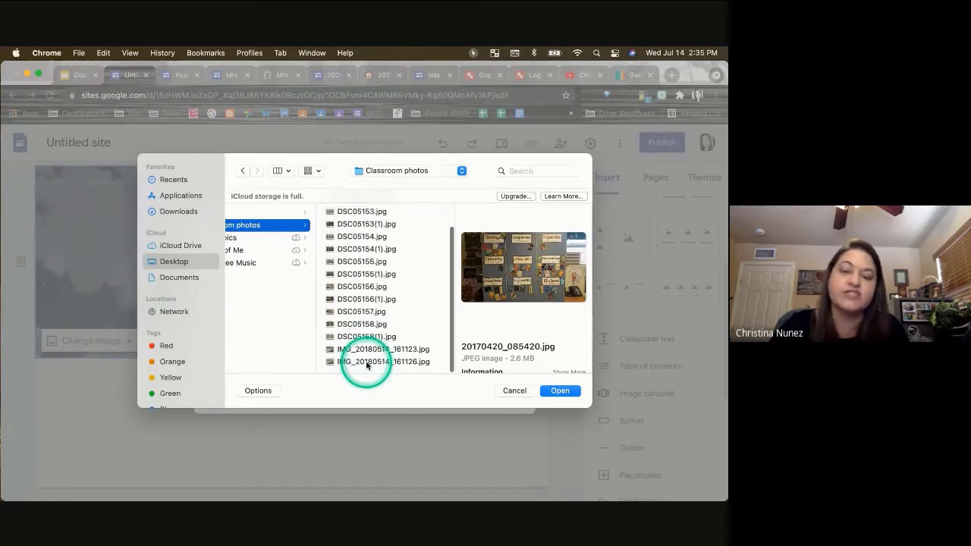
left_click(367, 362, "shift")
left_click(560, 390)
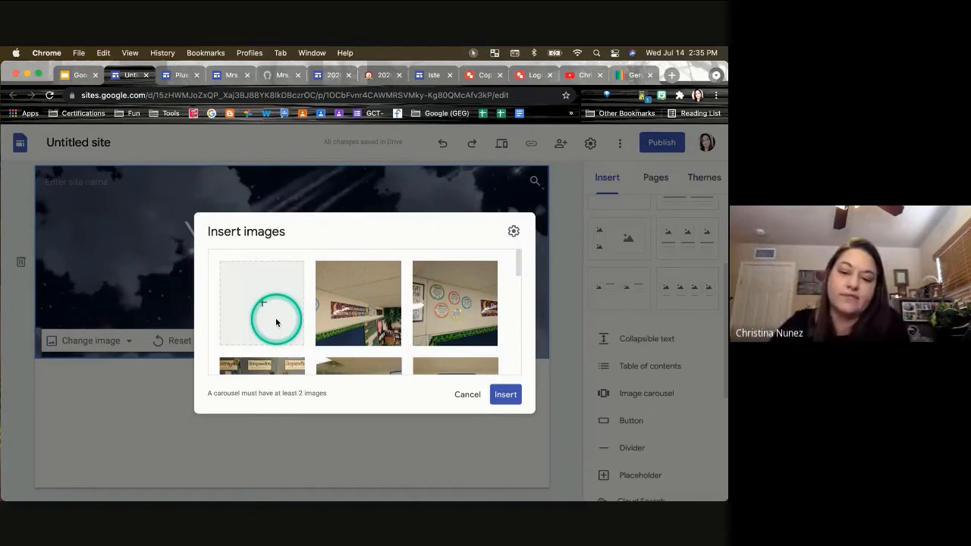
left_click(507, 398)
left_click(509, 399)
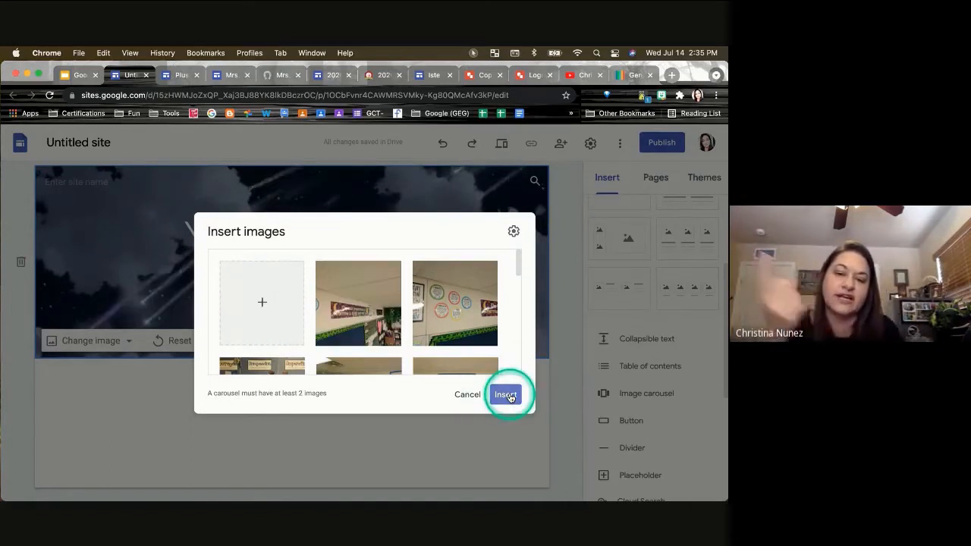
left_click(511, 399)
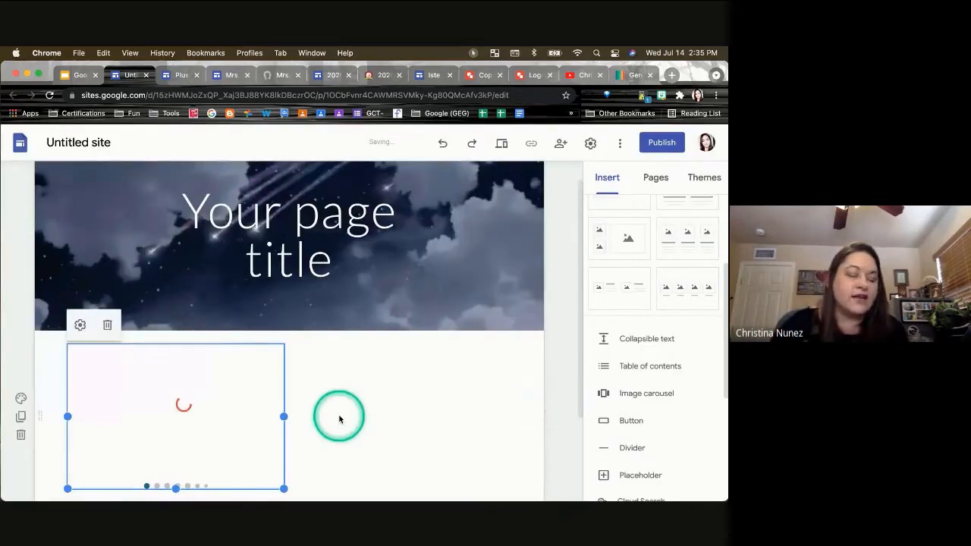
- Make the inserted image carousel below the header slightly taller
scroll(337, 397, "down", 1)
scroll(337, 397, "down", 1)
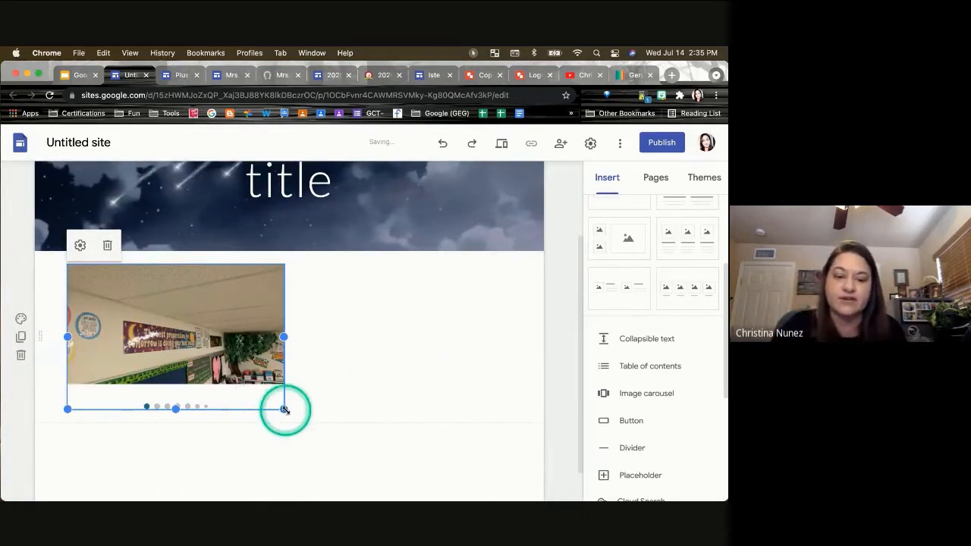
left_click_drag(285, 410, 297, 421)
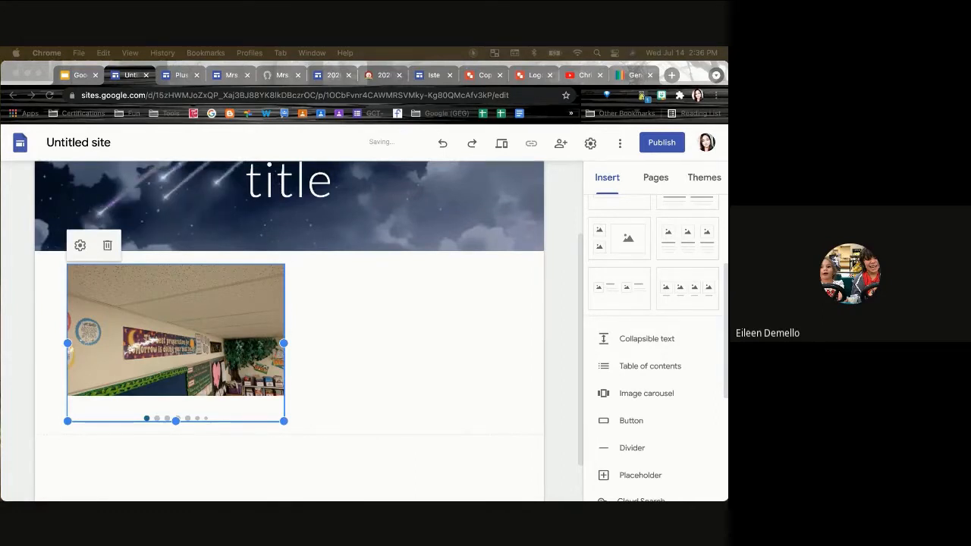
left_click(391, 350)
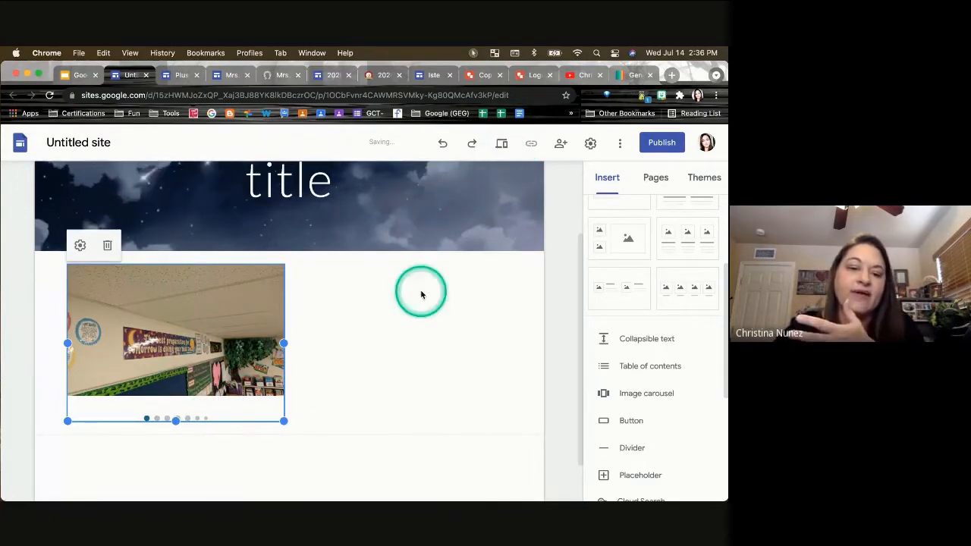
scroll(422, 295, "up", 3)
scroll(421, 291, "down", 3)
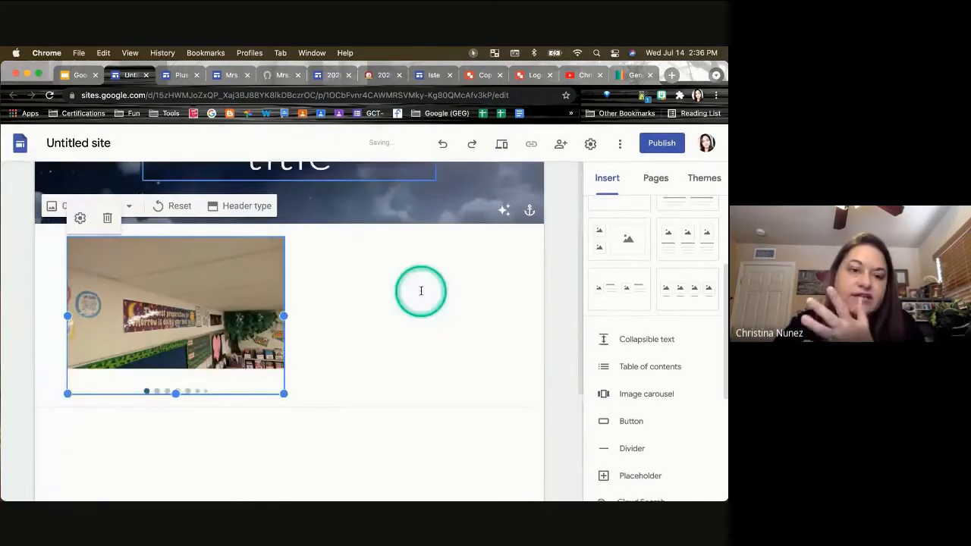
- Show the presentation's Incognito Mode & Share Permissions slide, and bring up the Our Classroom section of the teacher site
left_click(84, 75)
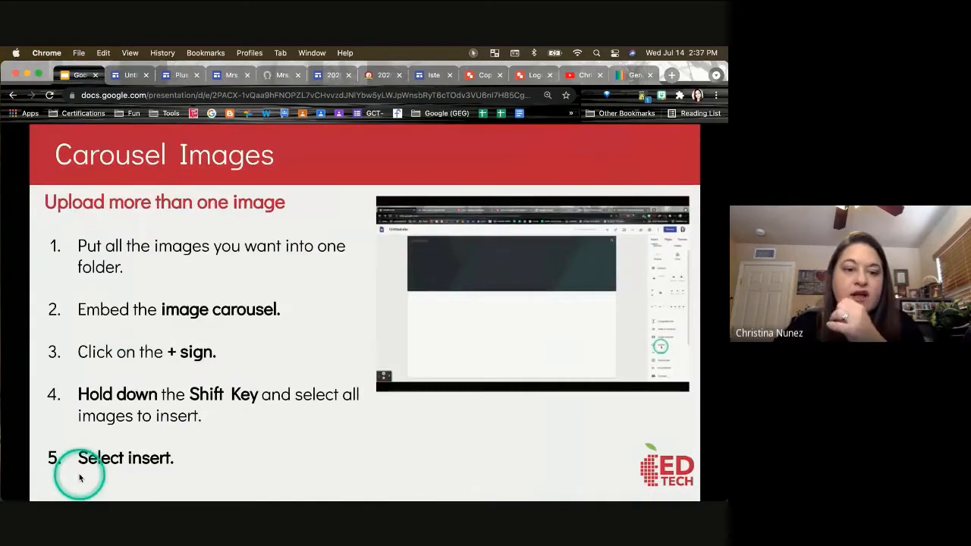
left_click(78, 476)
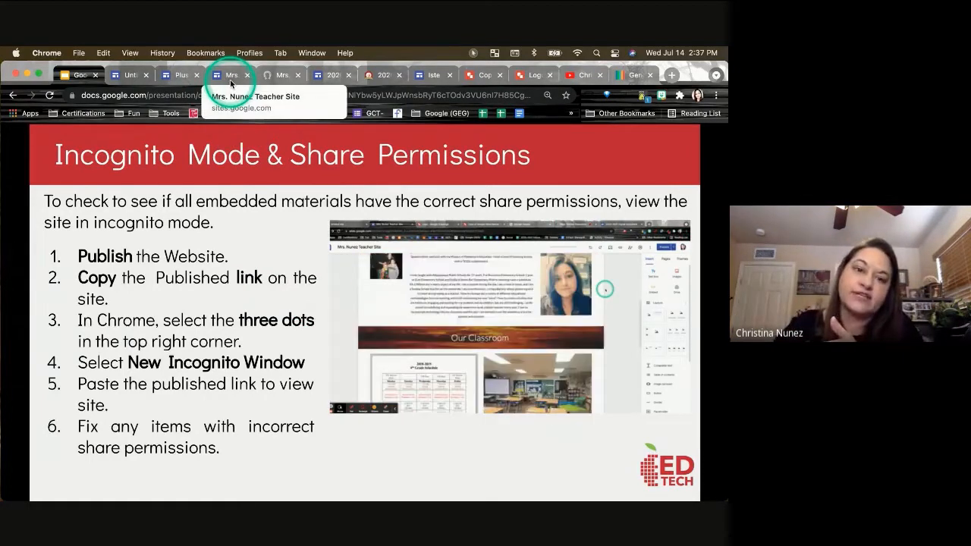
left_click(231, 75)
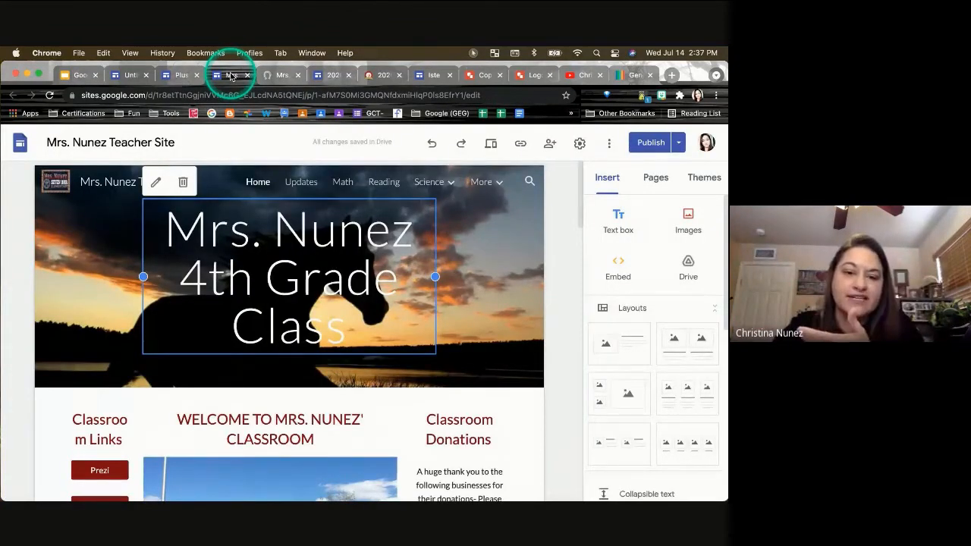
left_click(542, 306)
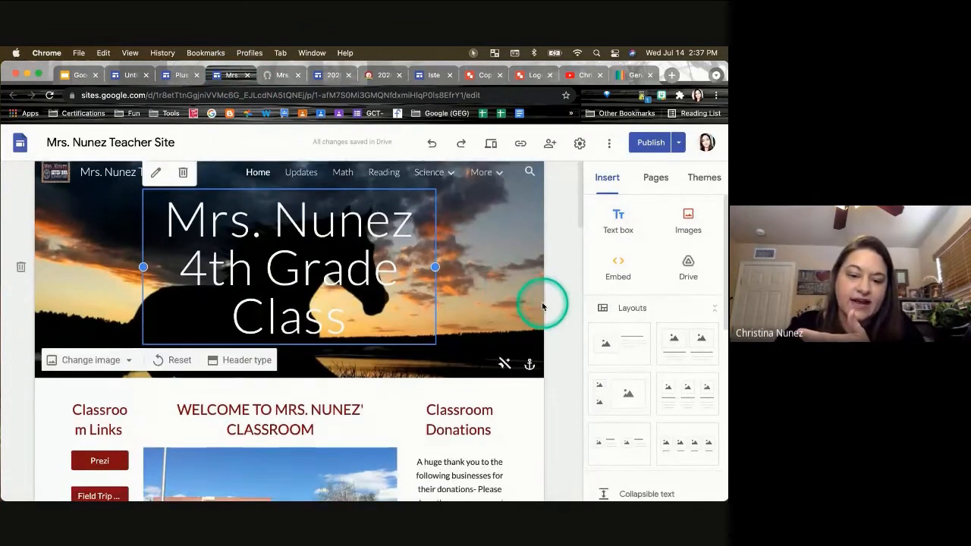
scroll(542, 305, "down", 10)
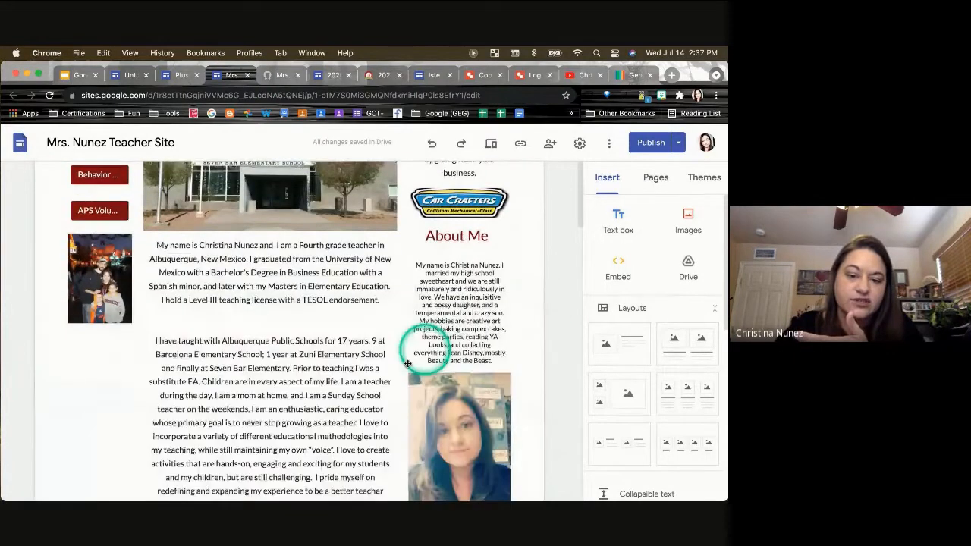
scroll(402, 356, "down", 10)
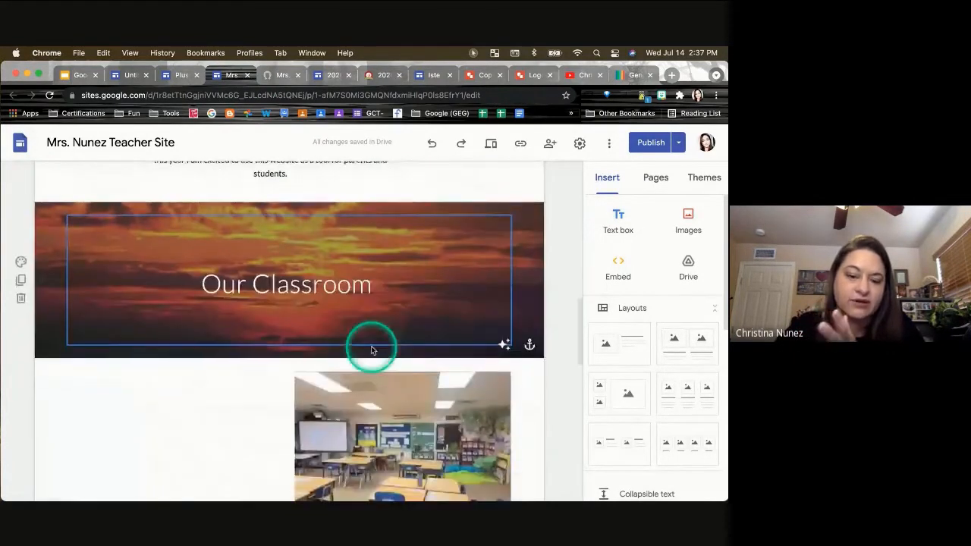
scroll(371, 350, "down", 5)
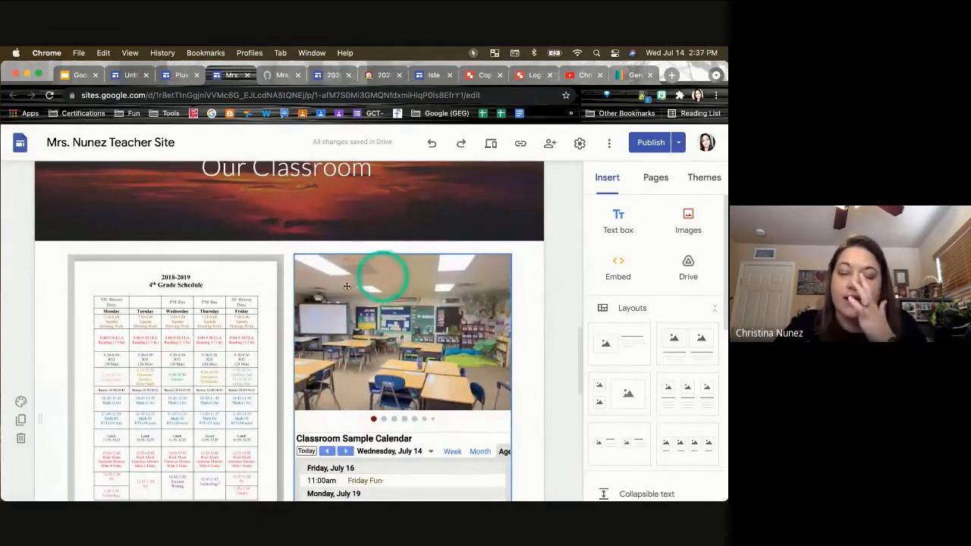
- Review the schedule, carousel and calendar in the Our Classroom section, and copy the teacher site's published link
scroll(359, 276, "down", 2)
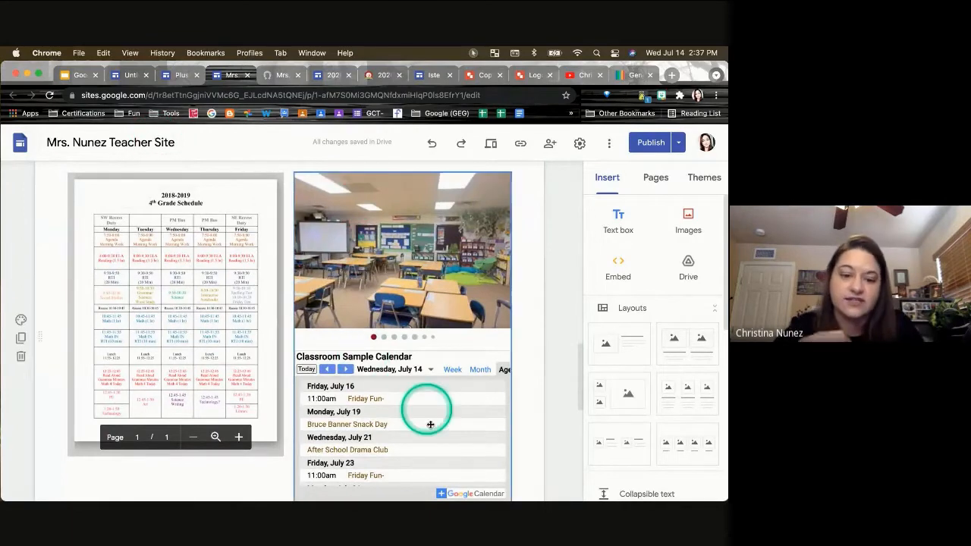
scroll(458, 412, "down", 2)
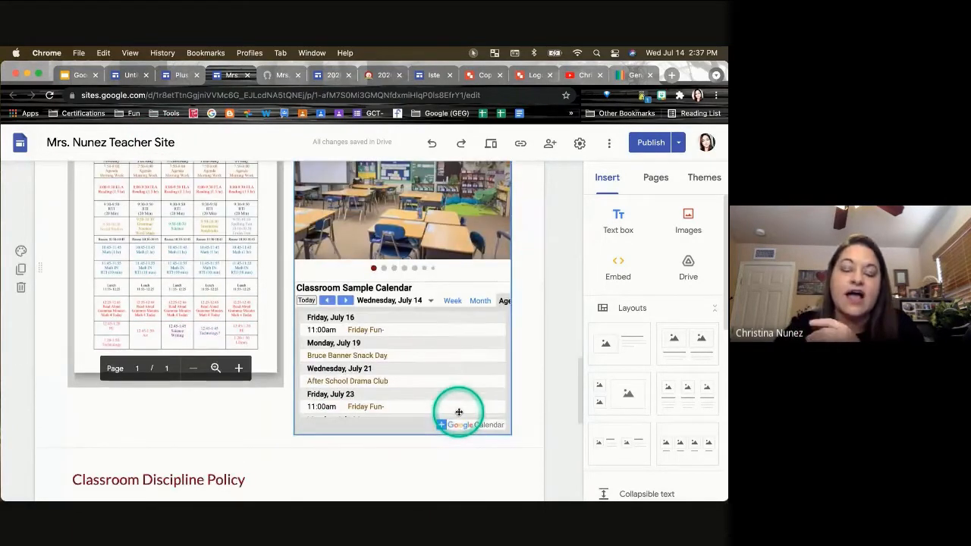
scroll(459, 412, "up", 15)
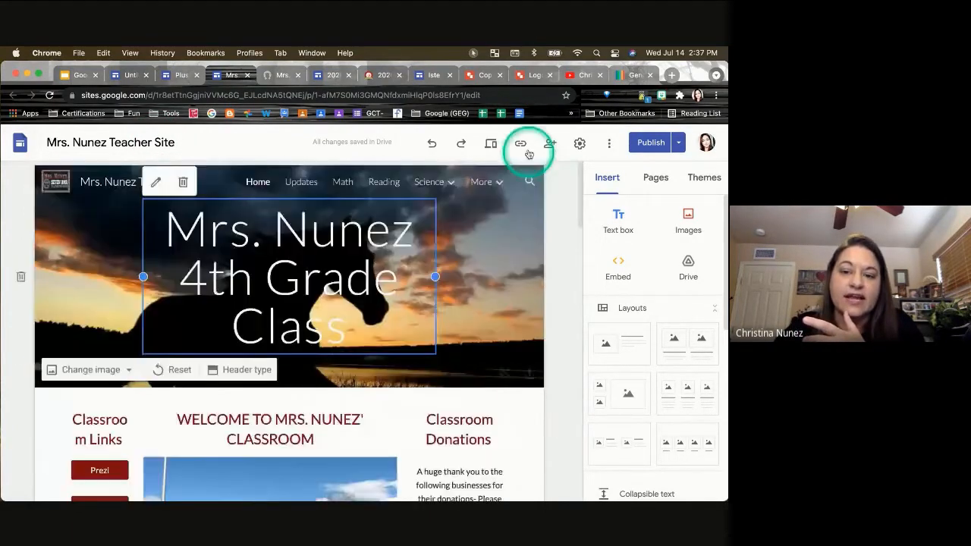
left_click(521, 143)
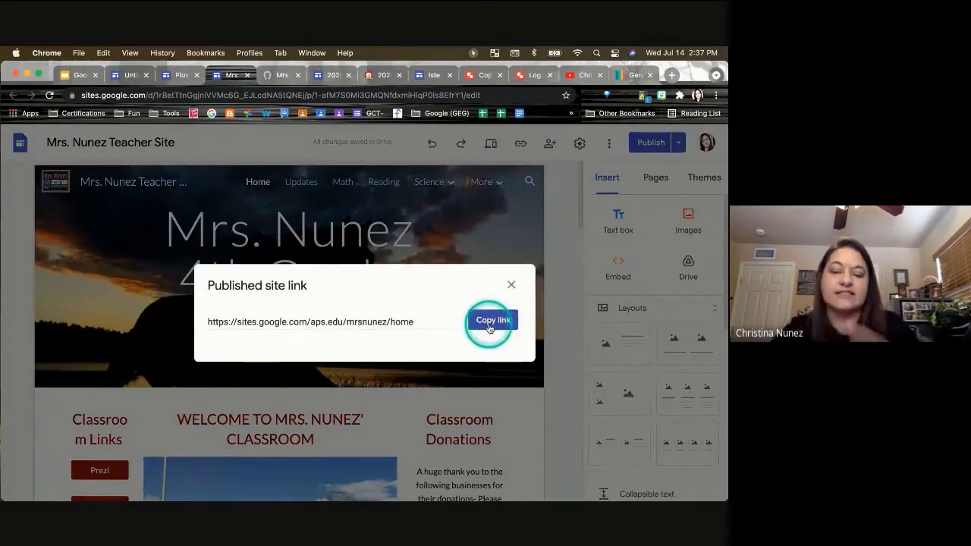
left_click(490, 323)
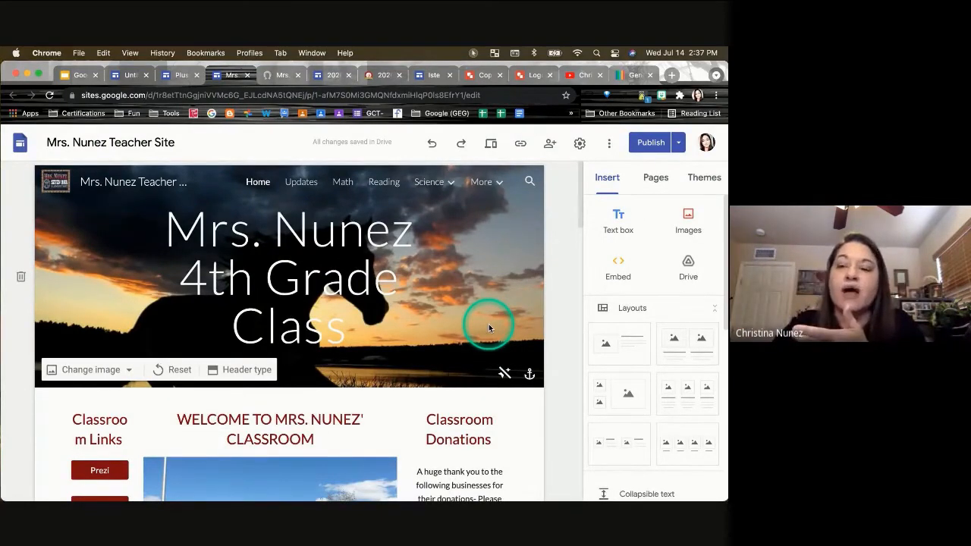
- Load the copied published site link in a new incognito window
left_click(716, 97)
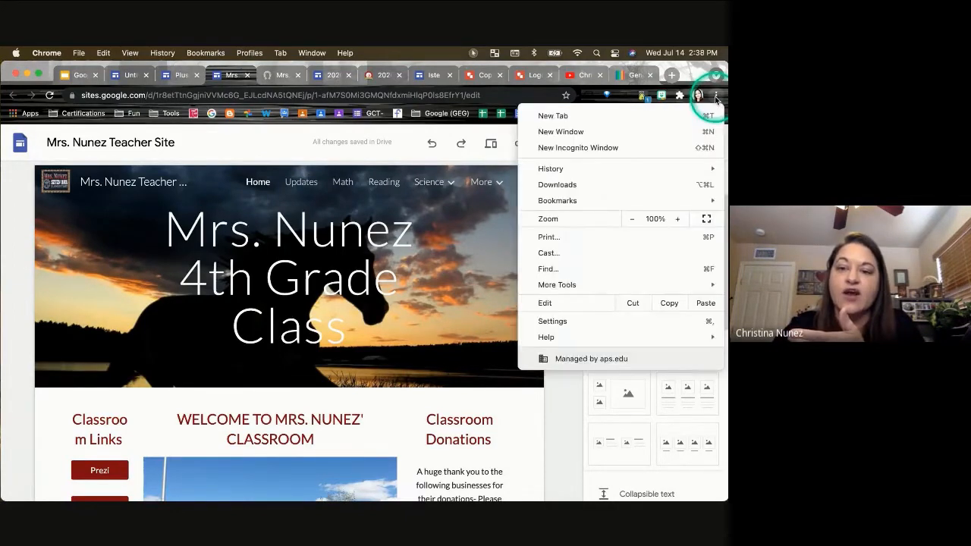
left_click(589, 153)
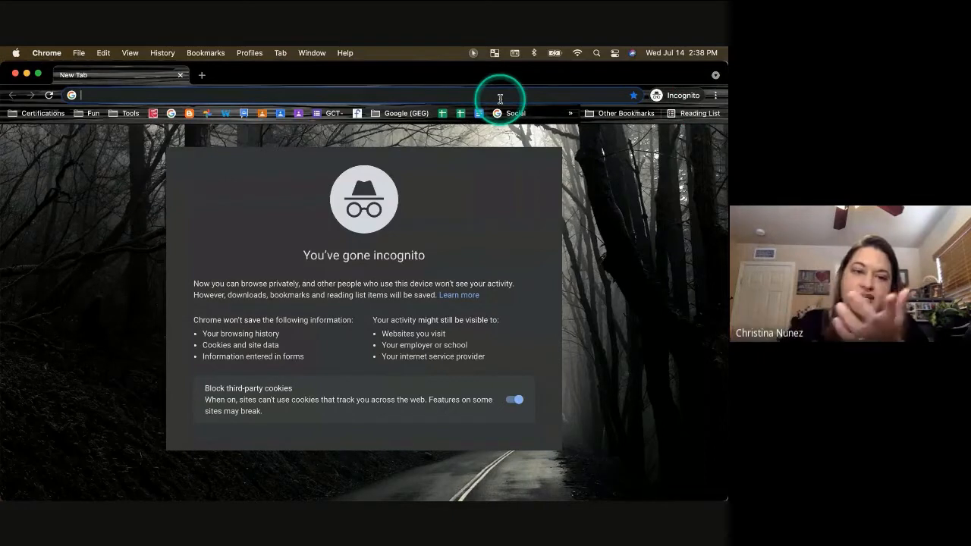
key("super+v")
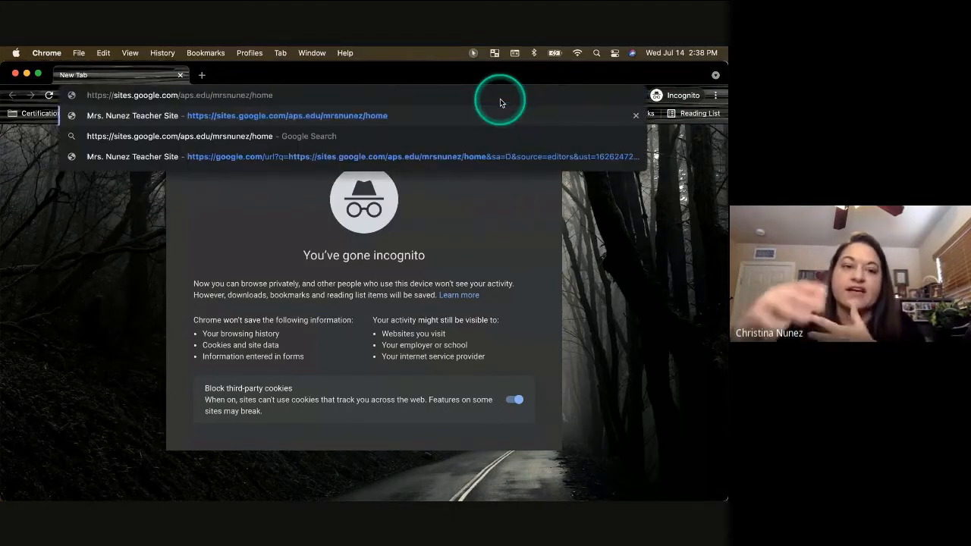
key("Return")
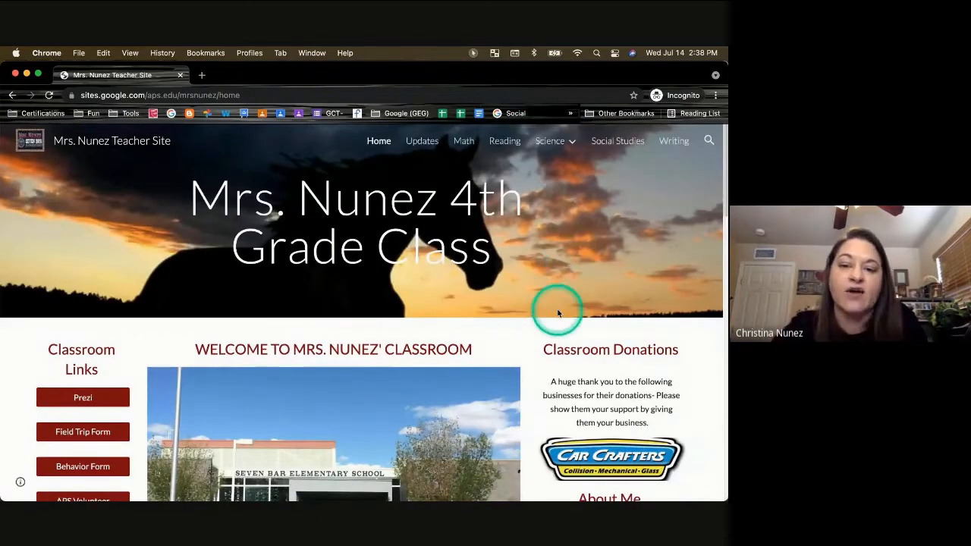
- Check the published home page down through the Our Classroom embeds for share permission problems, and close the incognito window
scroll(571, 301, "down", 3)
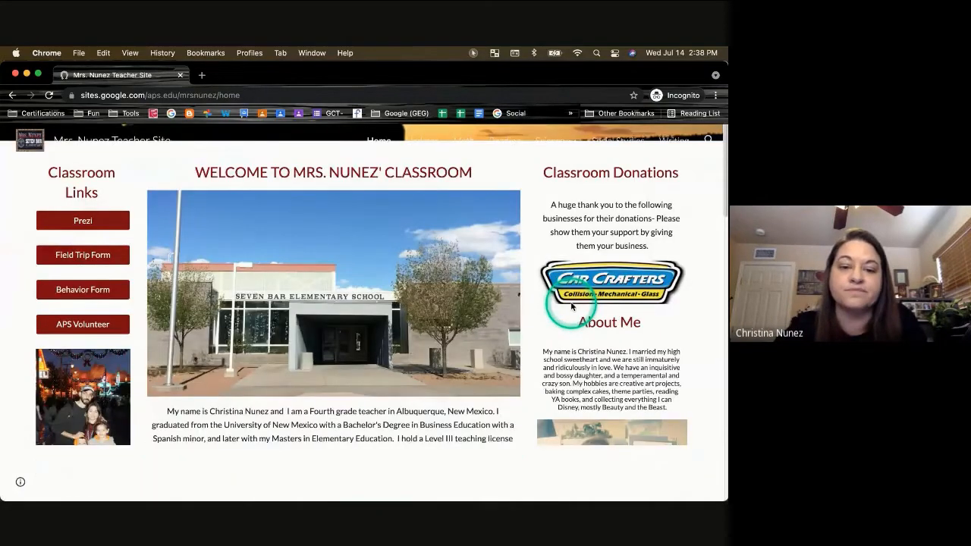
scroll(571, 304, "down", 3)
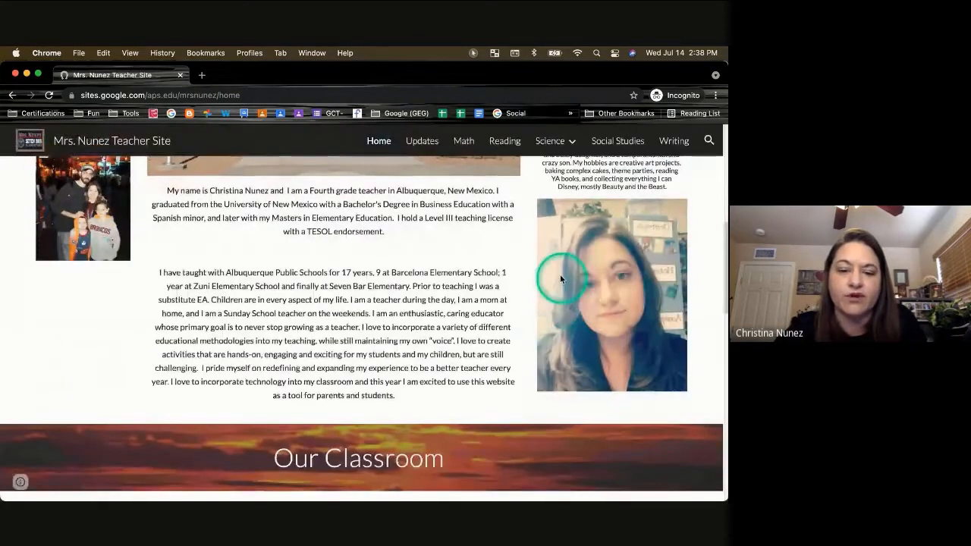
scroll(560, 279, "down", 5)
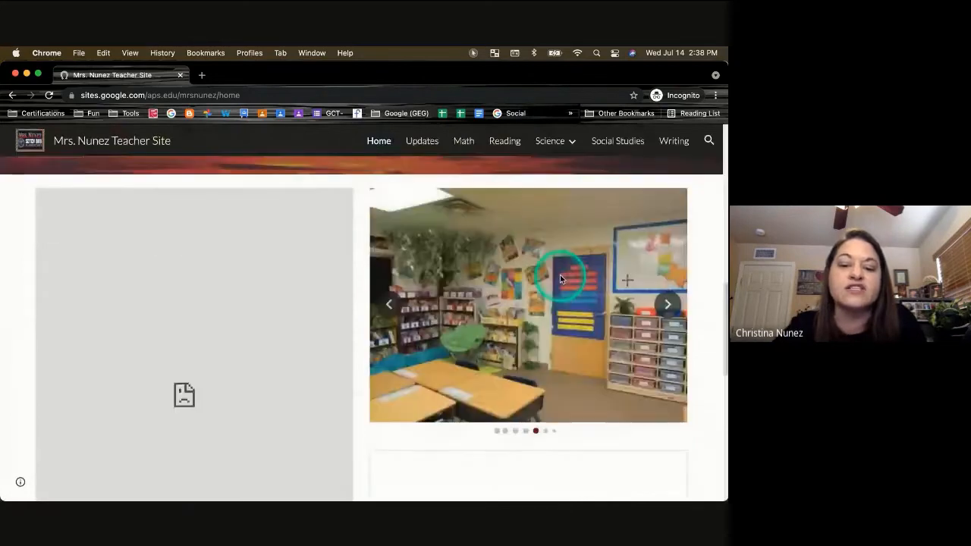
scroll(560, 279, "down", 3)
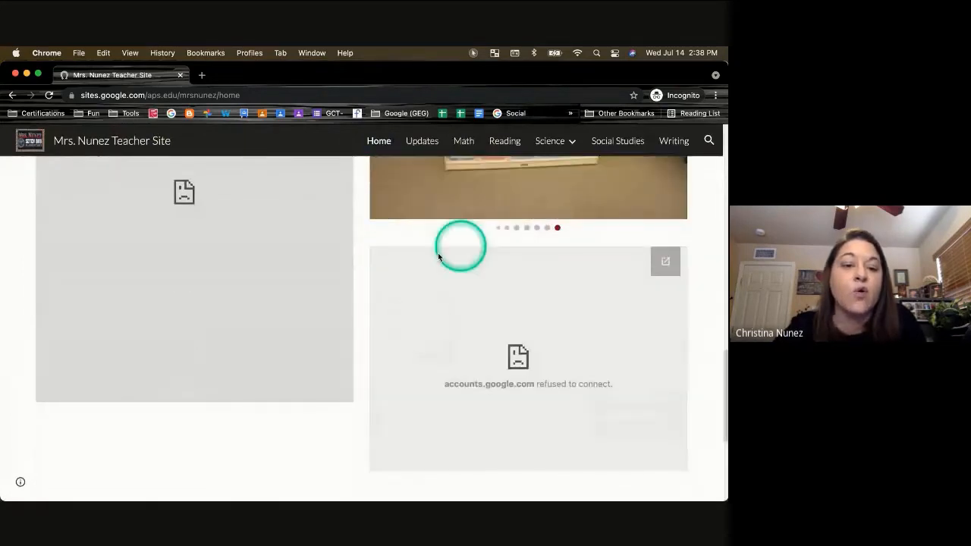
scroll(274, 280, "up", 2)
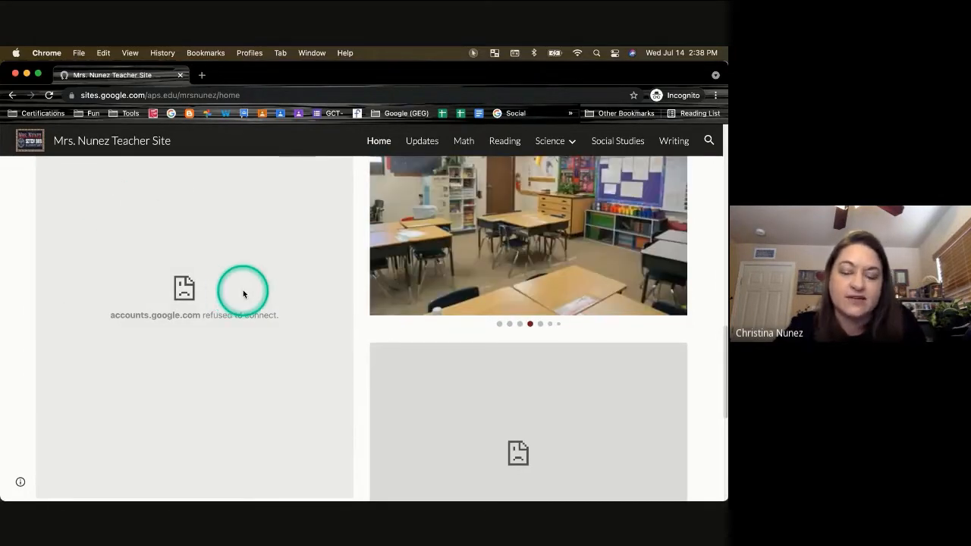
scroll(243, 294, "up", 2)
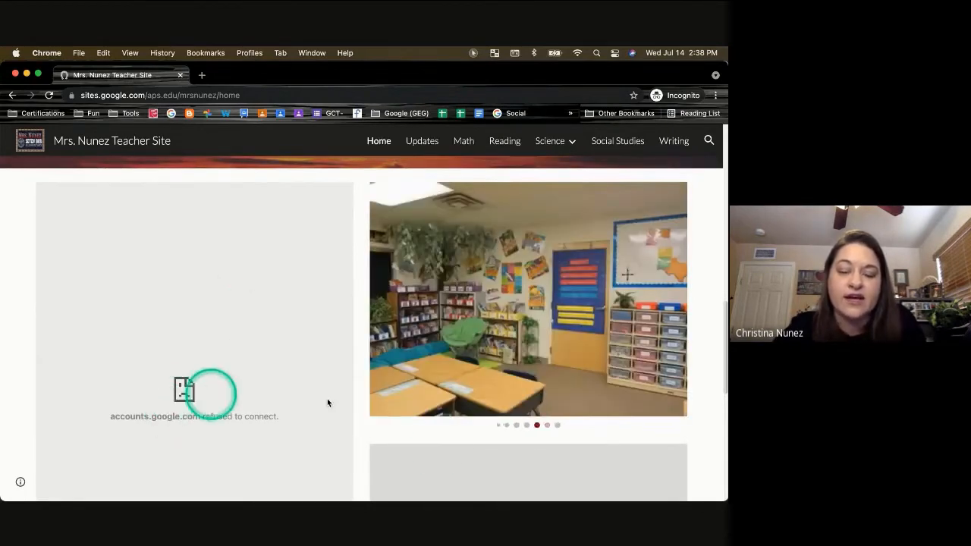
scroll(439, 449, "down", 2)
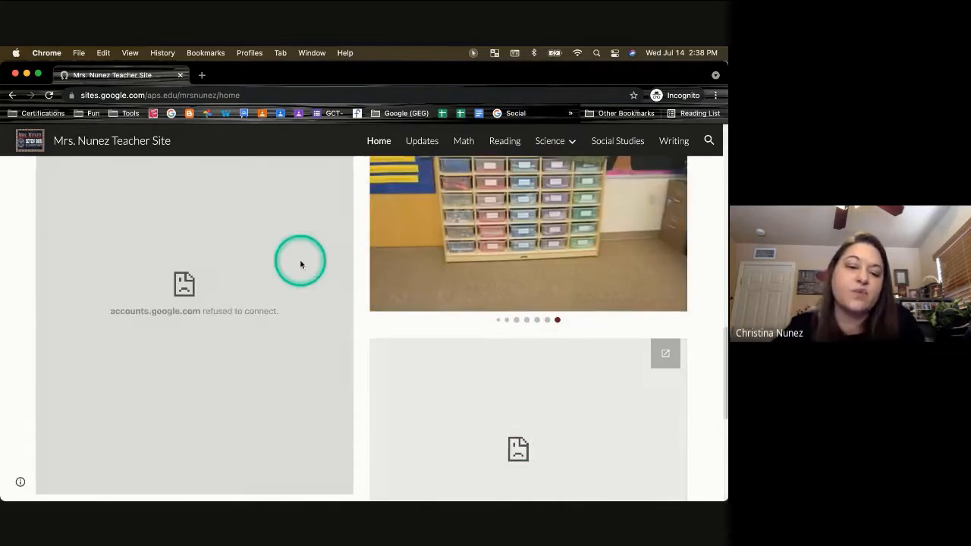
scroll(300, 259, "up", 5)
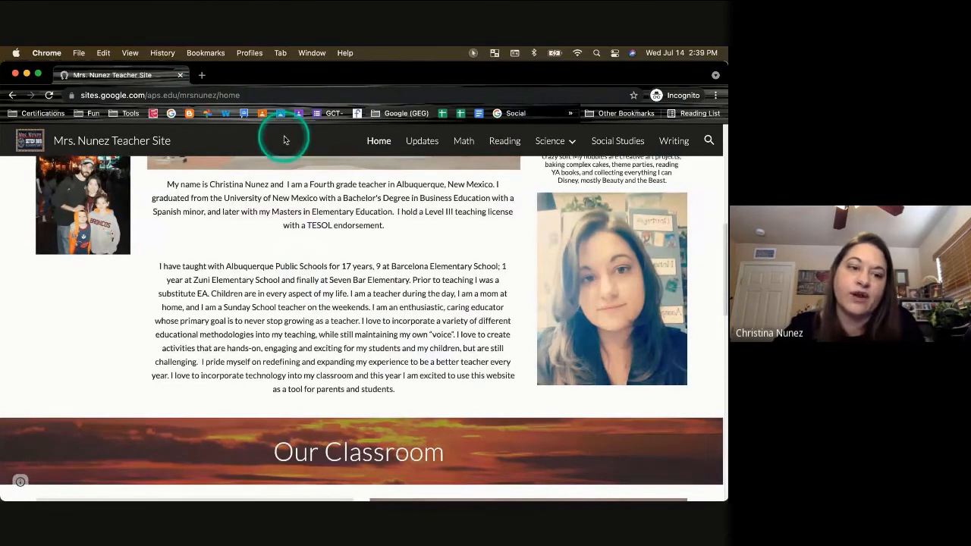
left_click(16, 74)
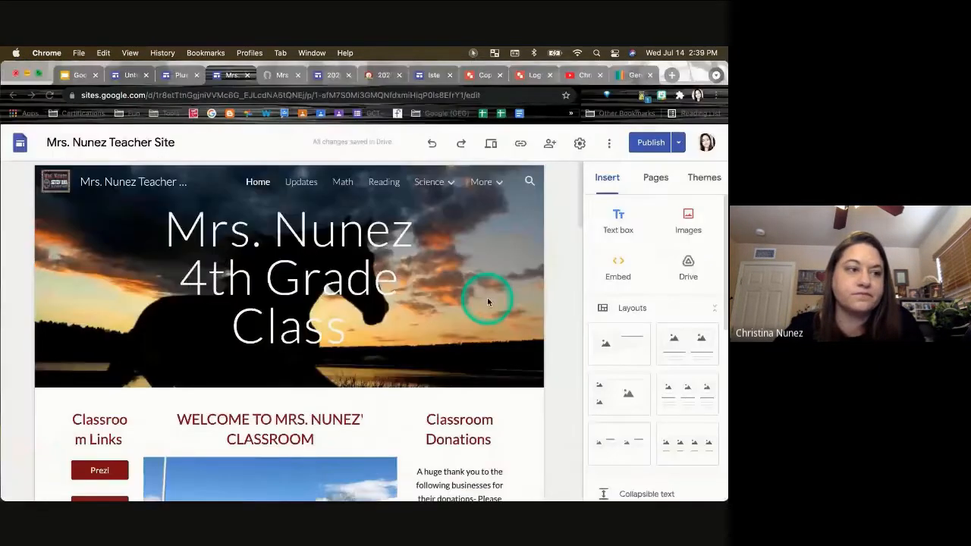
- Return to the presentation and advance it to the Classroom Headers slide
left_click(80, 75)
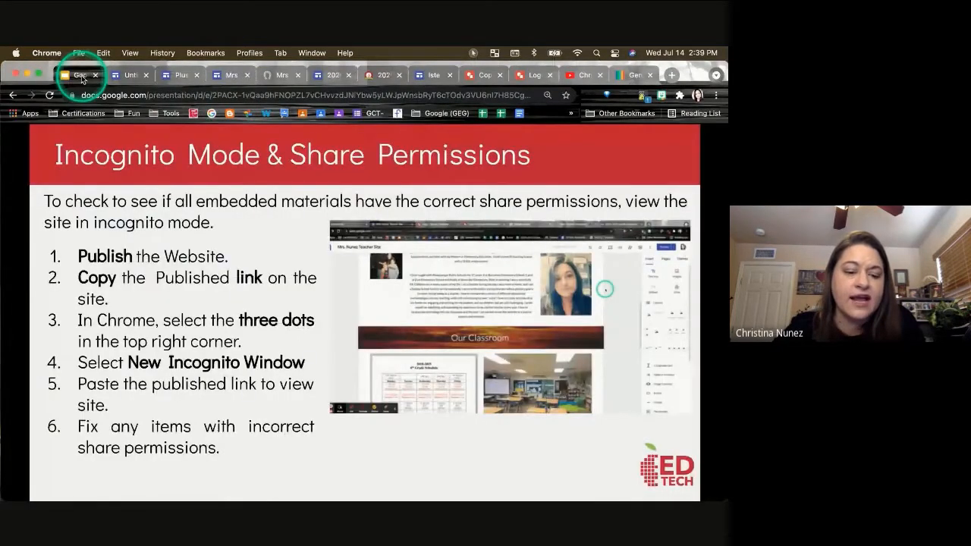
left_click(79, 478)
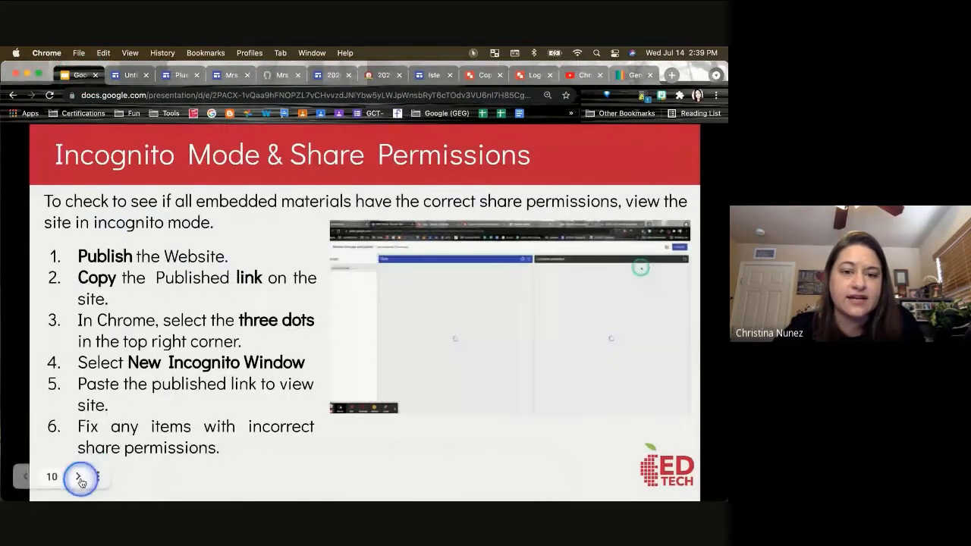
left_click(79, 478)
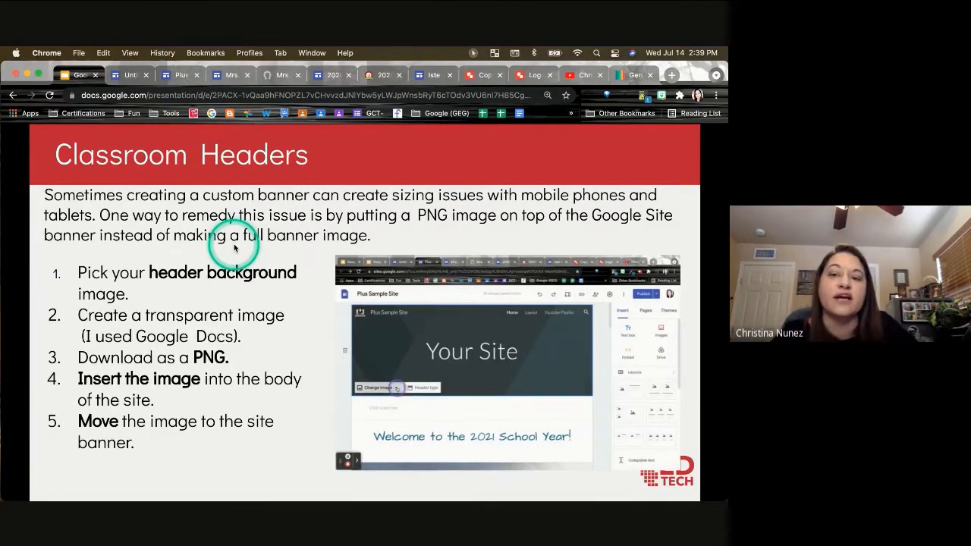
- Show the Copy of Google Sites Banner Template drawing with its file options, and bring up the untitled site's header
left_click(480, 76)
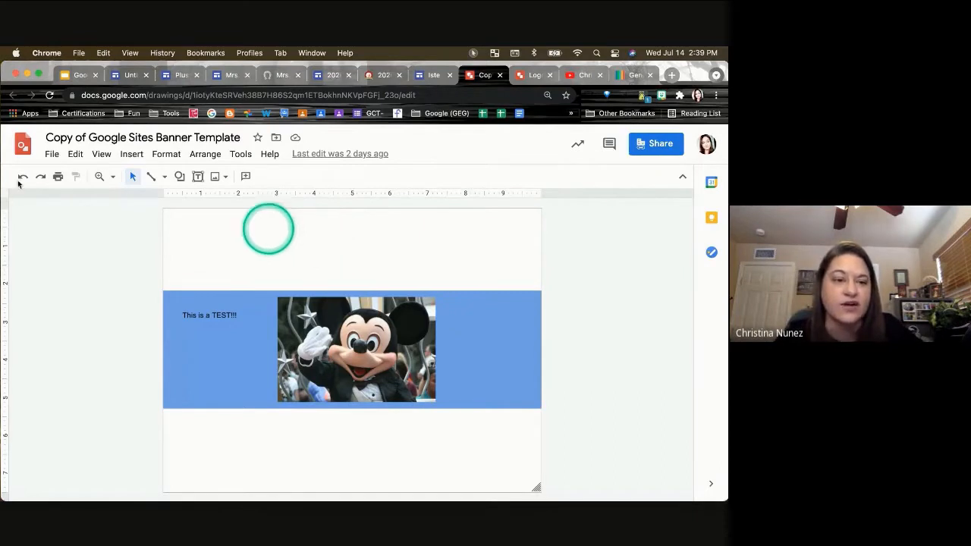
left_click(53, 157)
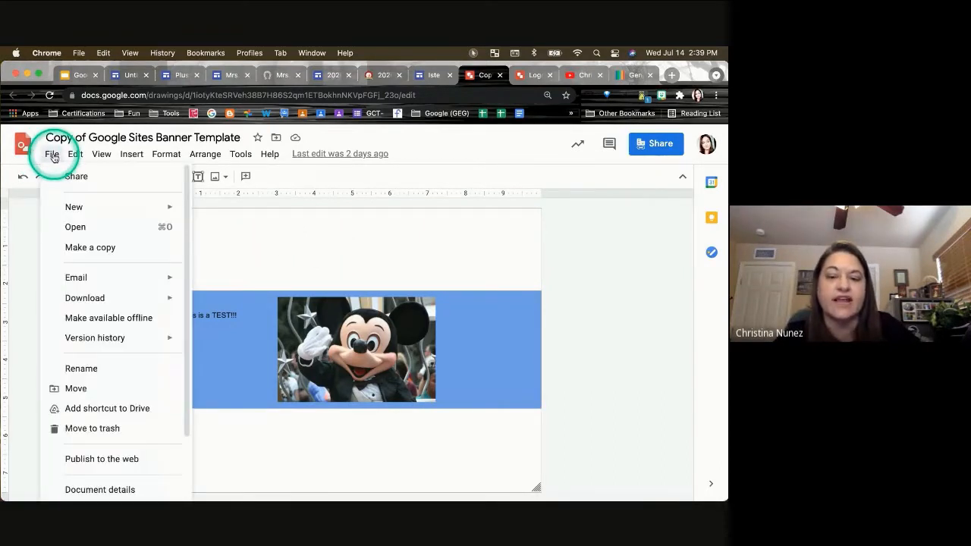
left_click(645, 340)
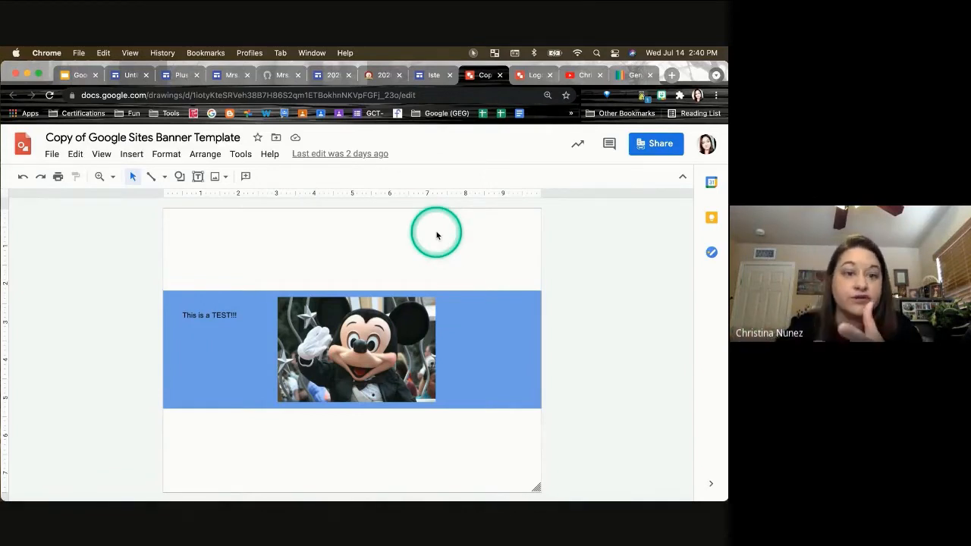
left_click(131, 77)
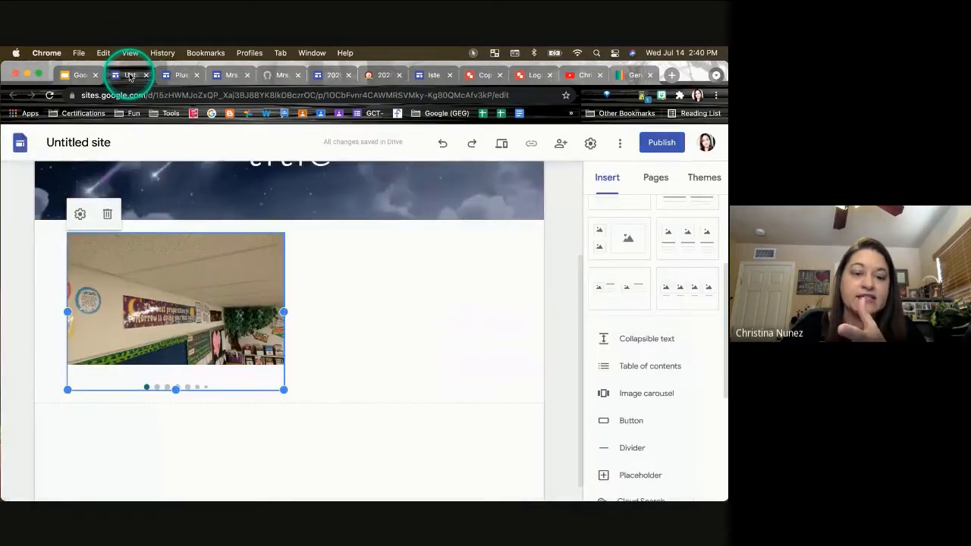
scroll(152, 342, "up", 3)
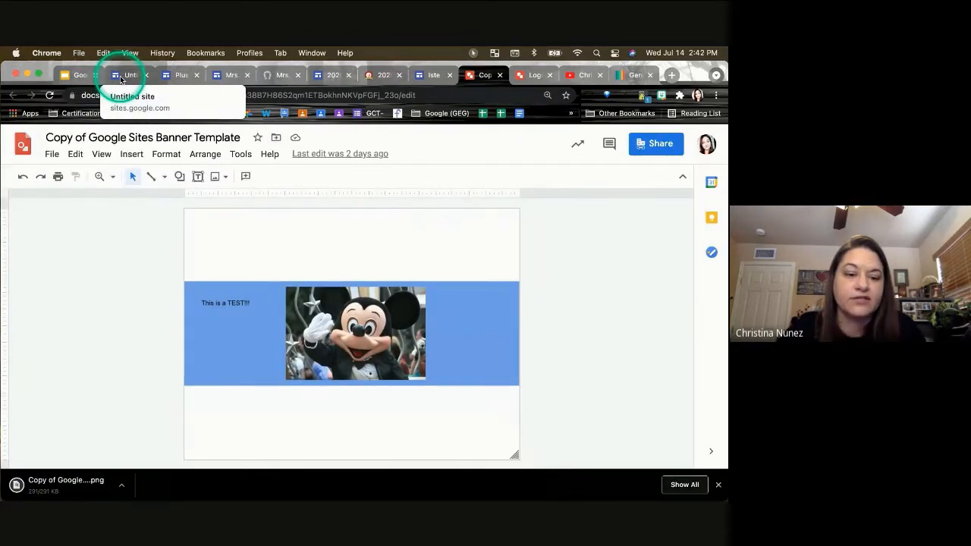
- Replace the untitled site's header image with Copy of Google Sites Banner Template.png, uploaded from the Downloads folder
left_click(124, 75)
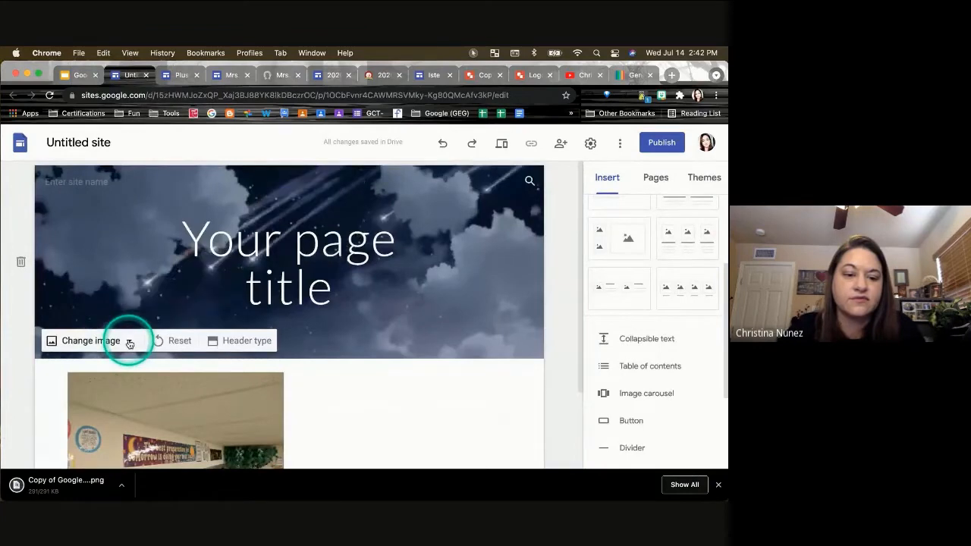
left_click(129, 343)
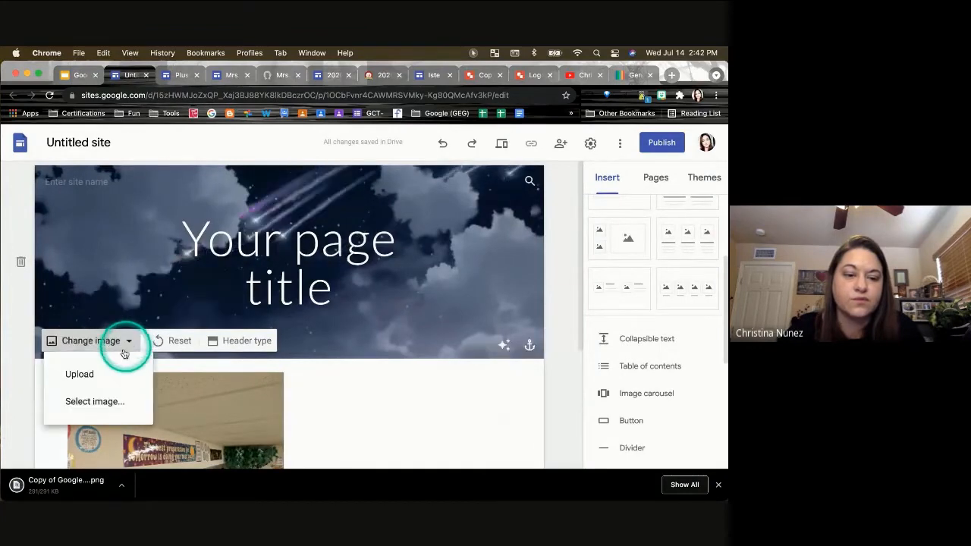
left_click(80, 375)
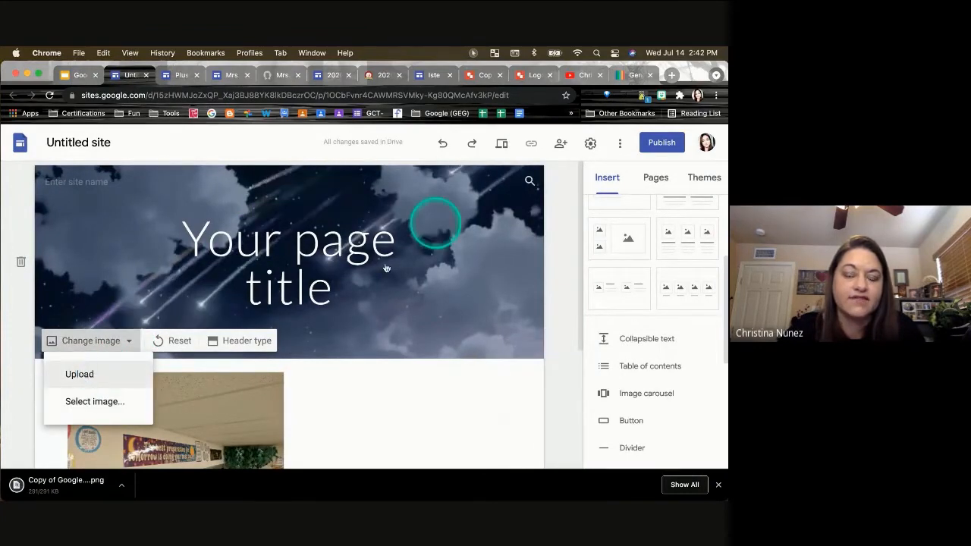
left_click(331, 223)
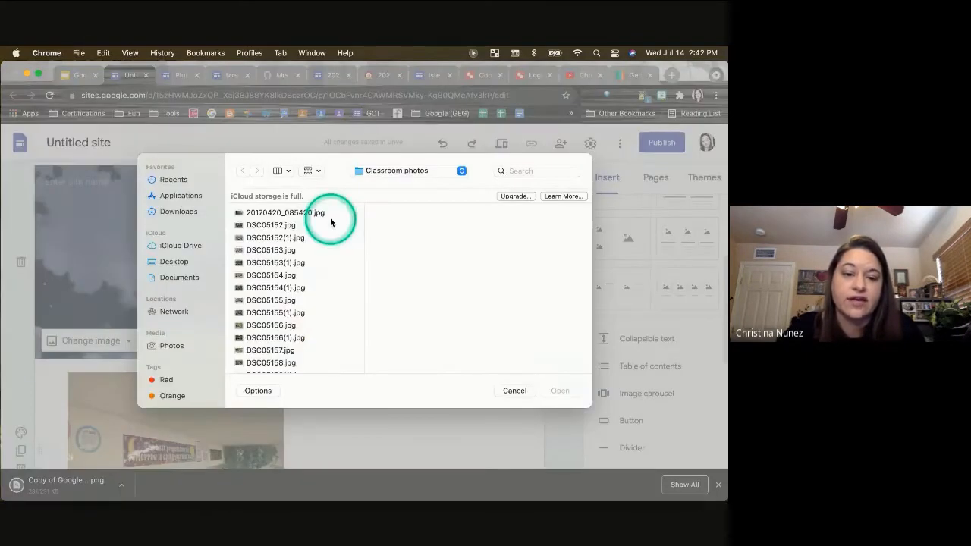
left_click(177, 213)
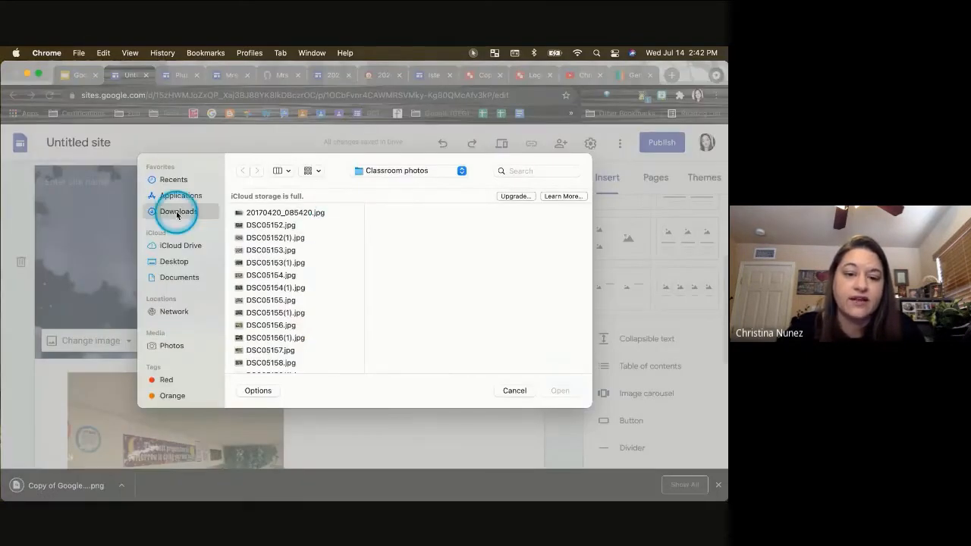
left_click(300, 249)
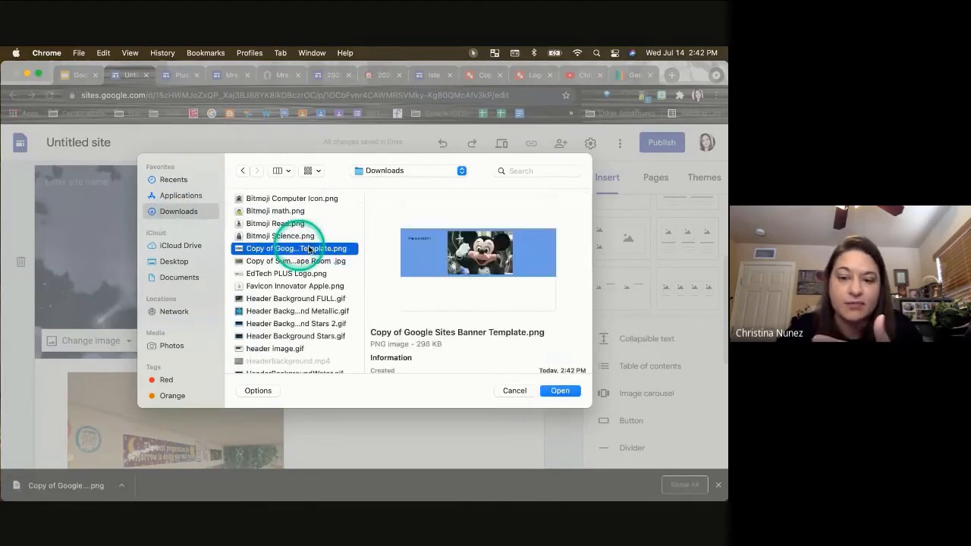
left_click(568, 391)
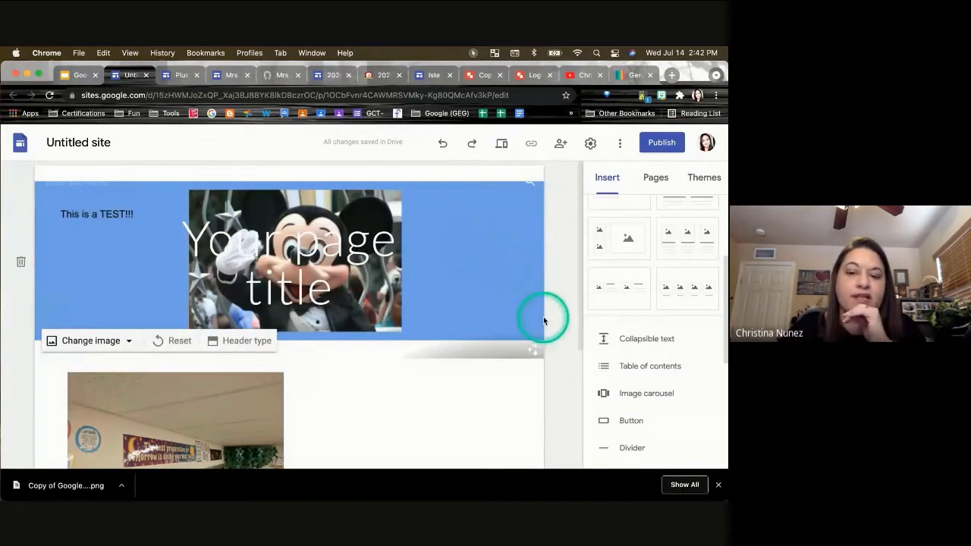
- Preview the untitled site with its new banner in the tablet layout
left_click(504, 145)
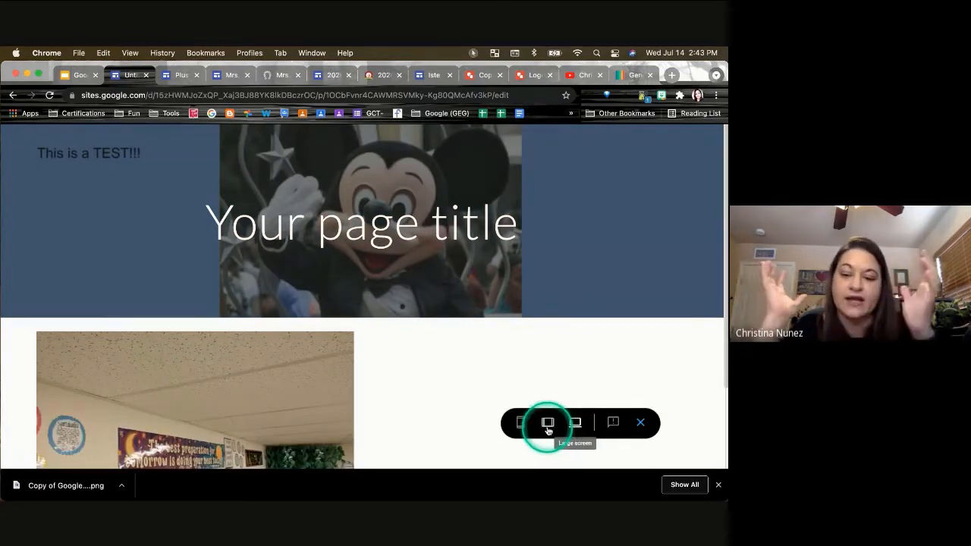
left_click(548, 424)
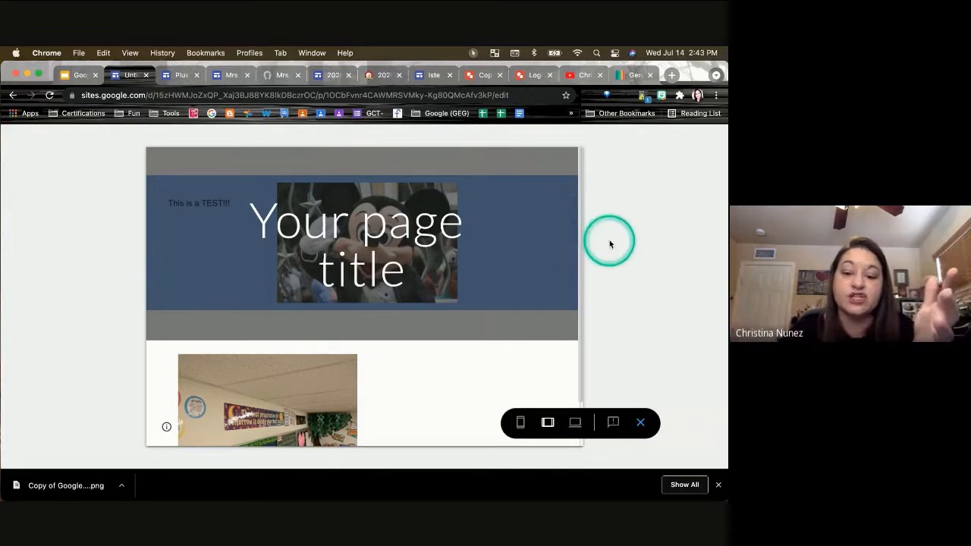
- Compare the custom banner in the phone, large screen and tablet preview layouts, and exit the preview
left_click(522, 422)
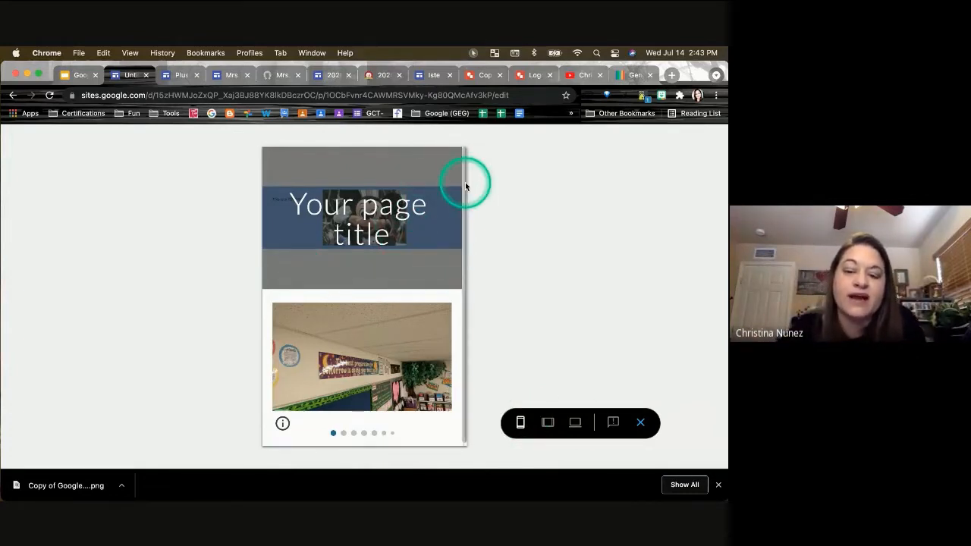
left_click(583, 432)
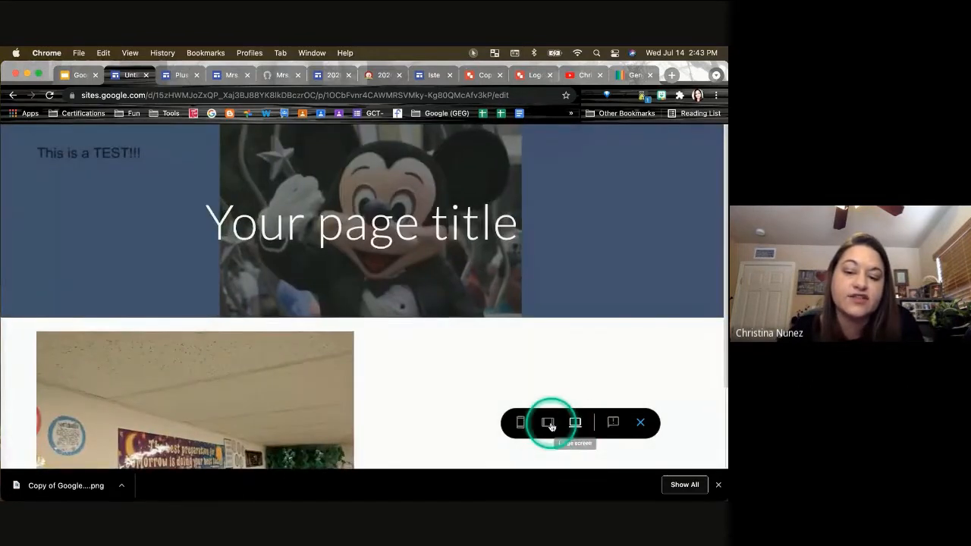
left_click(548, 423)
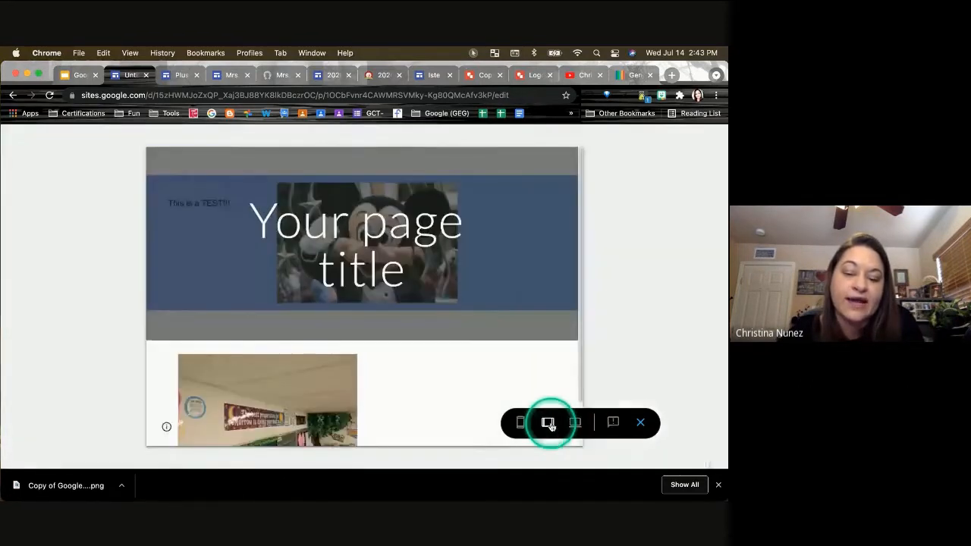
left_click(519, 426)
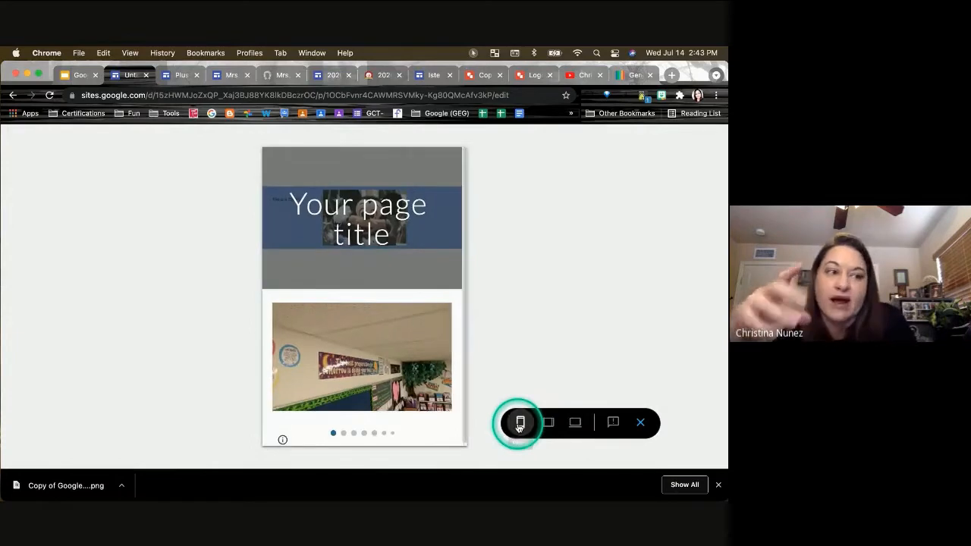
left_click(641, 422)
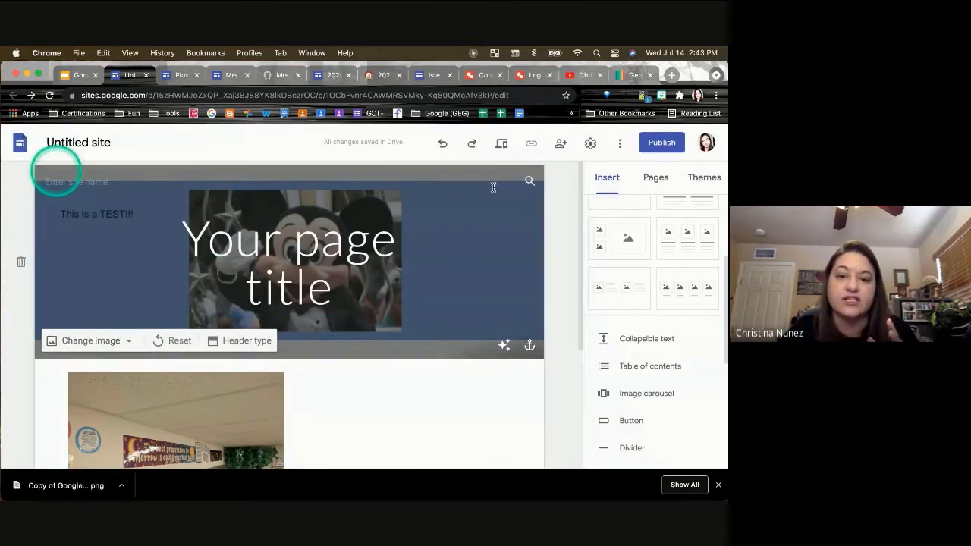
- Undo the header image replacement and delete the page title text box from the untitled site's header
left_click(444, 143)
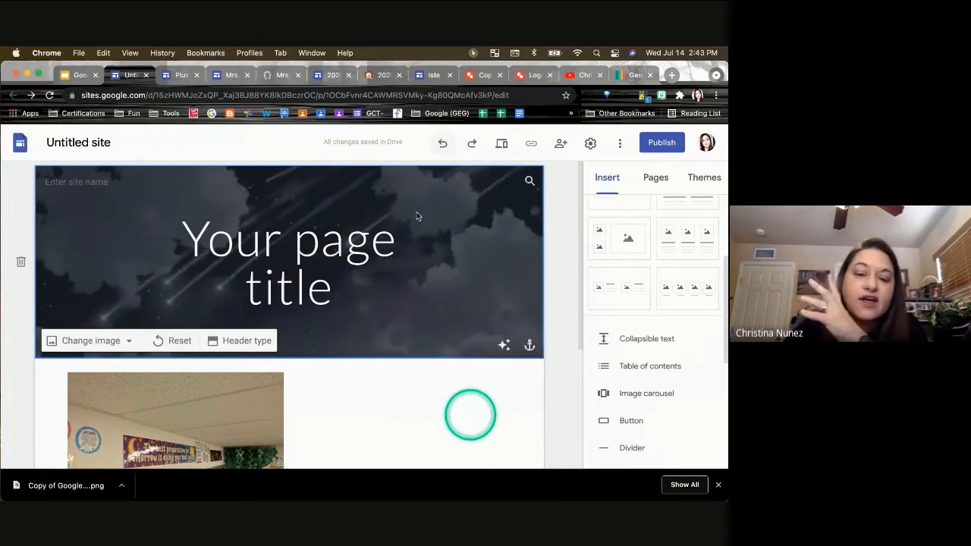
left_click(321, 239)
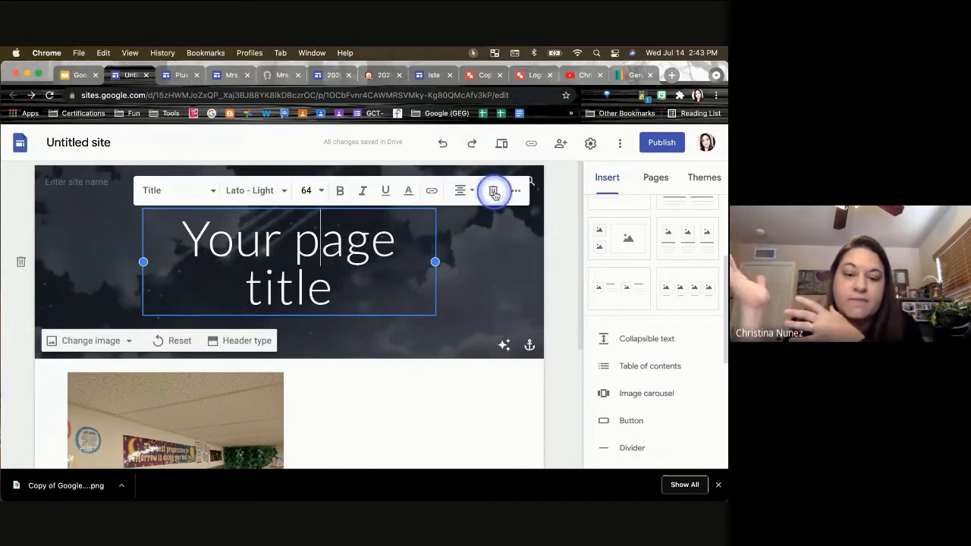
left_click(493, 191)
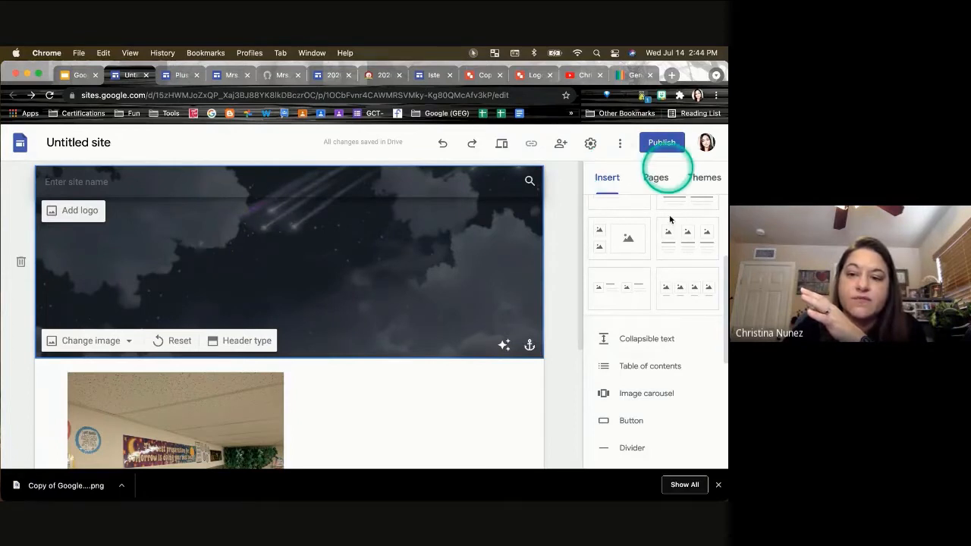
scroll(672, 221, "up", 5)
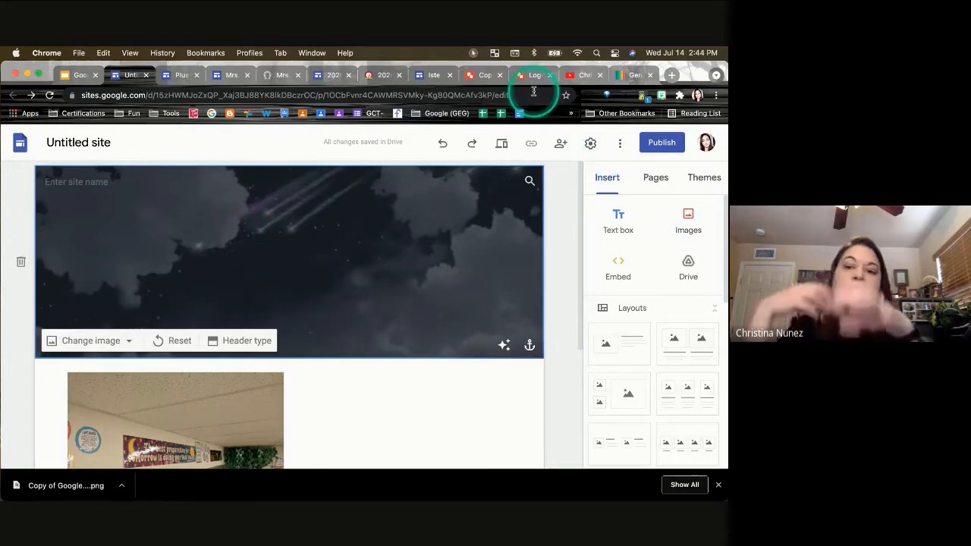
- Show the banner template drawing and the Logo drawing, and look over the types of objects that can be inserted
left_click(479, 76)
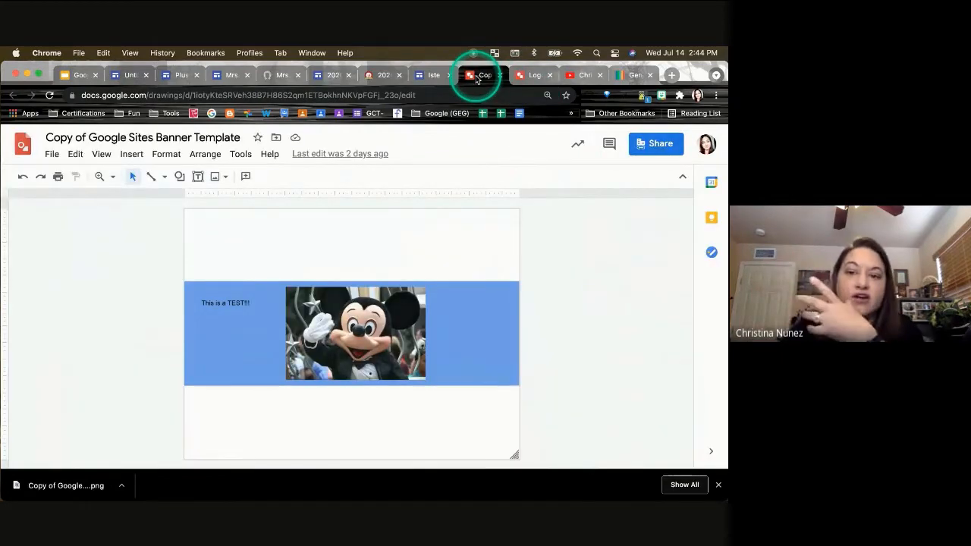
left_click(526, 76)
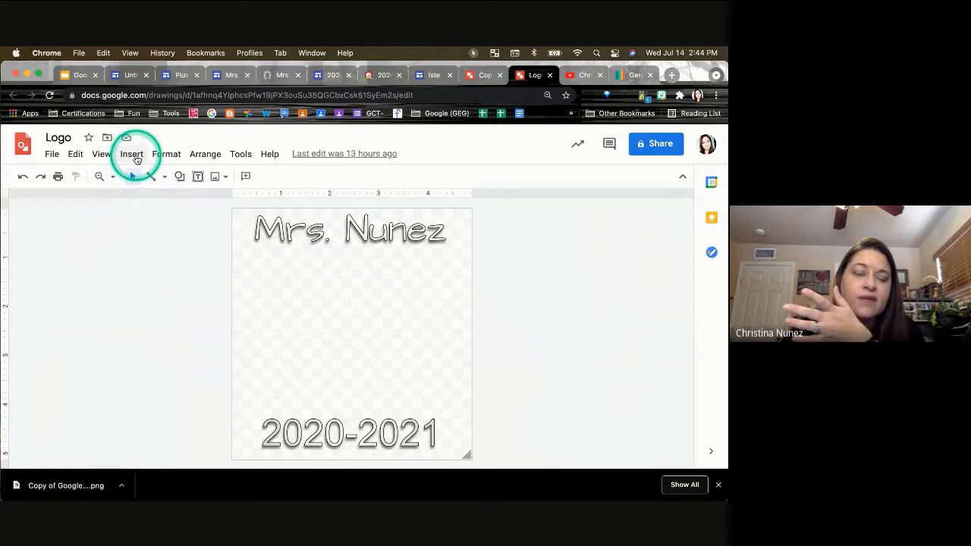
left_click(136, 158)
left_click(150, 181)
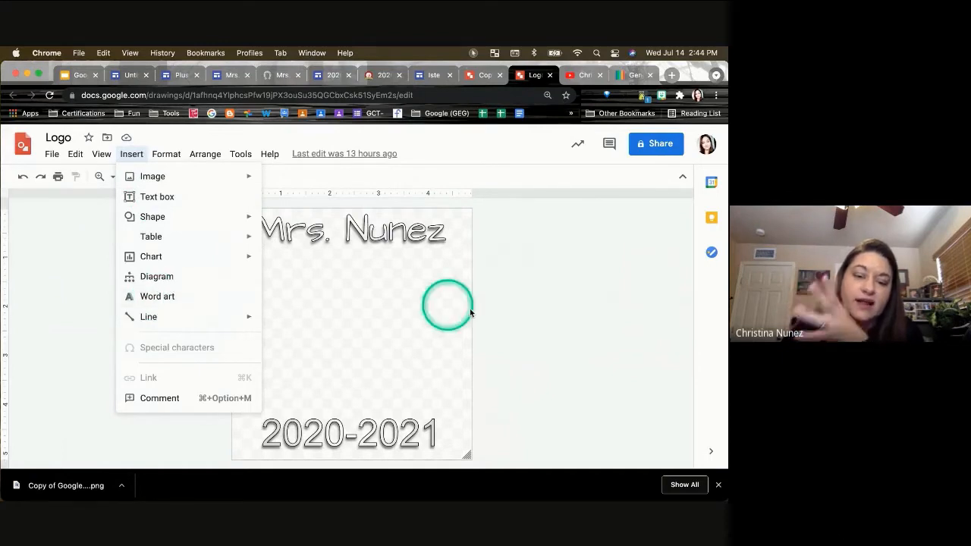
left_click(448, 246)
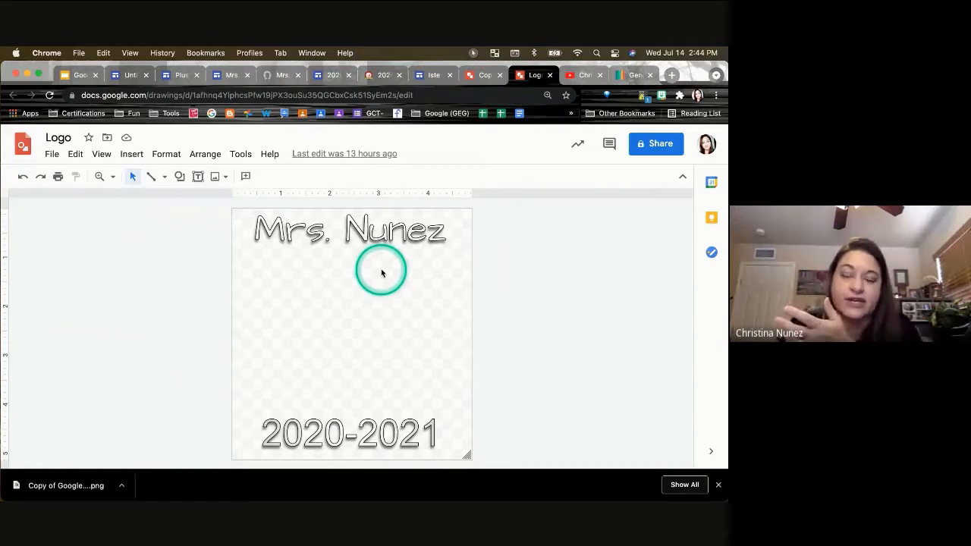
- Copy the waving laptop Bitmoji into the Logo drawing and center it between the name and 2020-2021
left_click(661, 94)
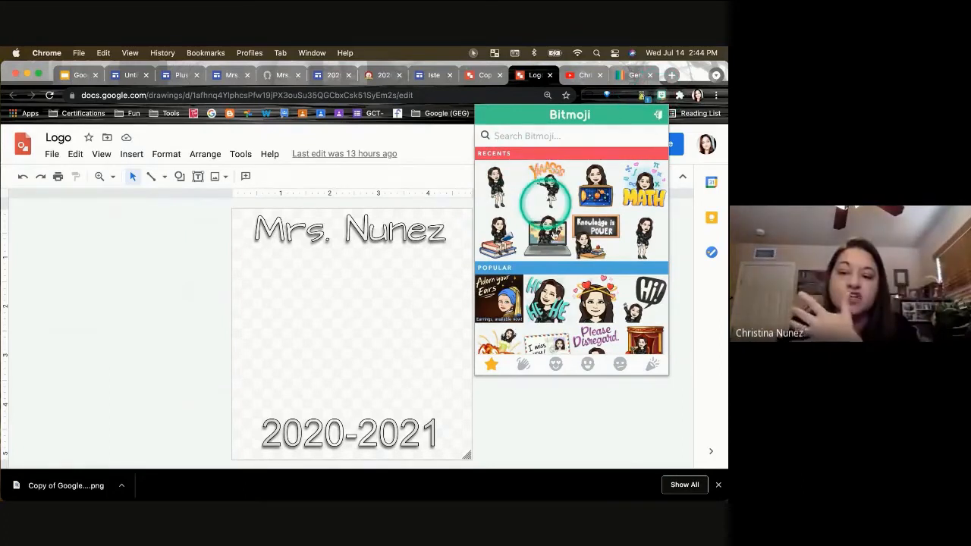
left_click(549, 247)
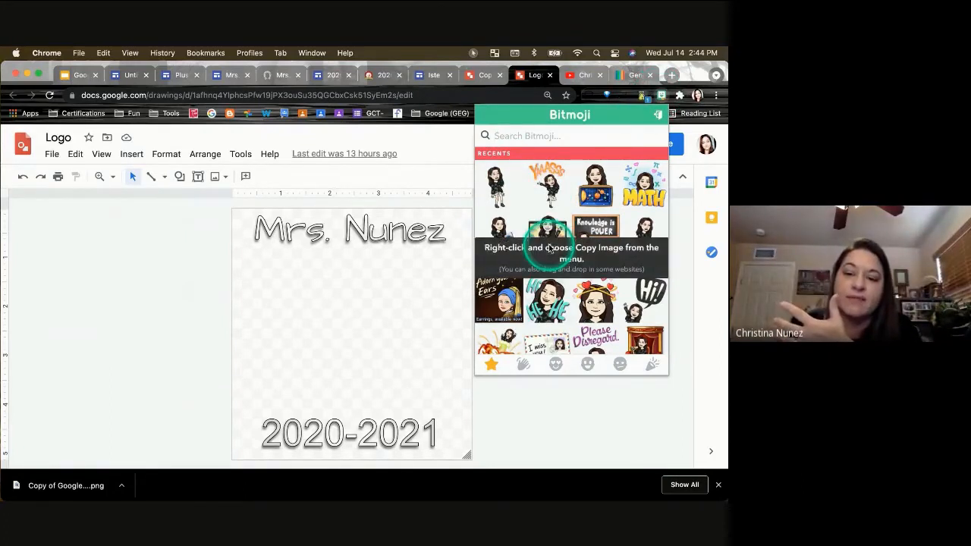
right_click(547, 236)
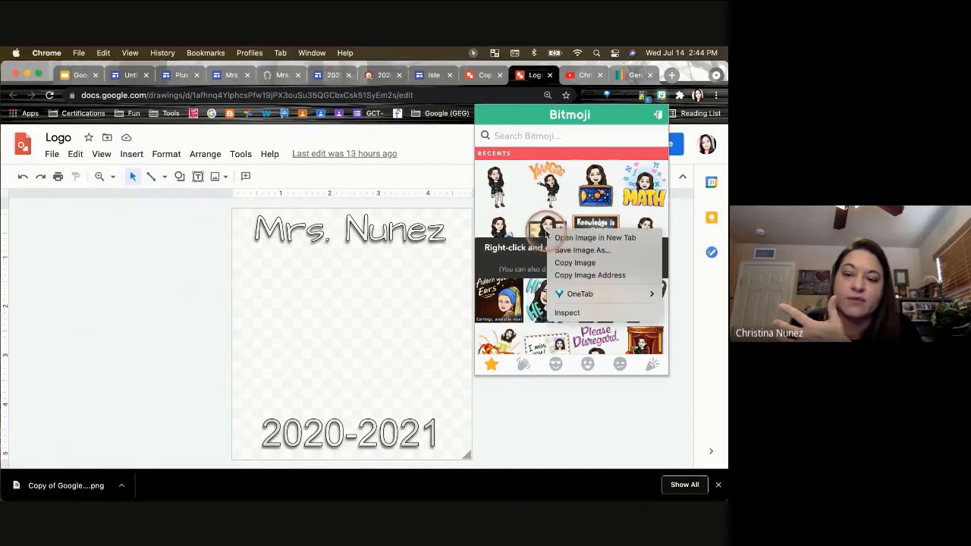
left_click(570, 263)
left_click(409, 312)
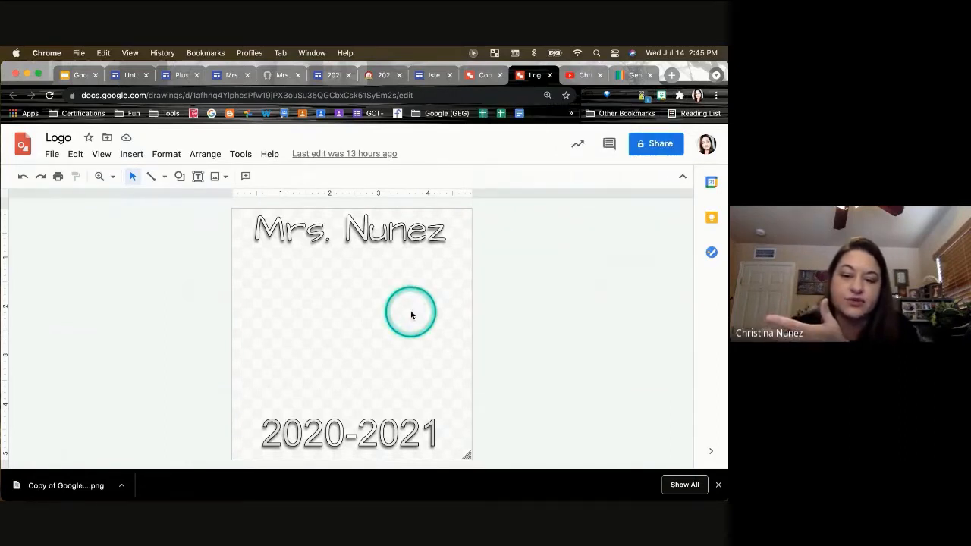
key("super+v")
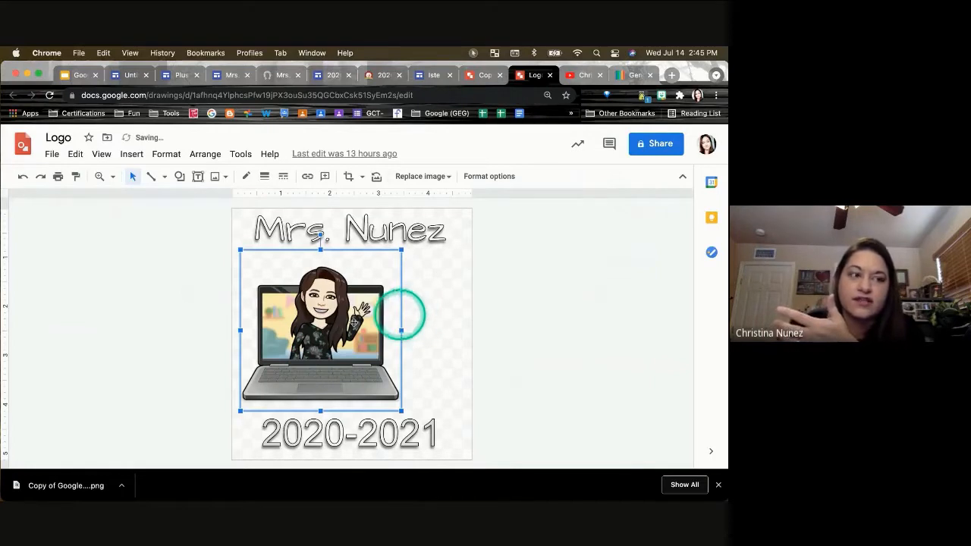
left_click_drag(376, 316, 379, 315)
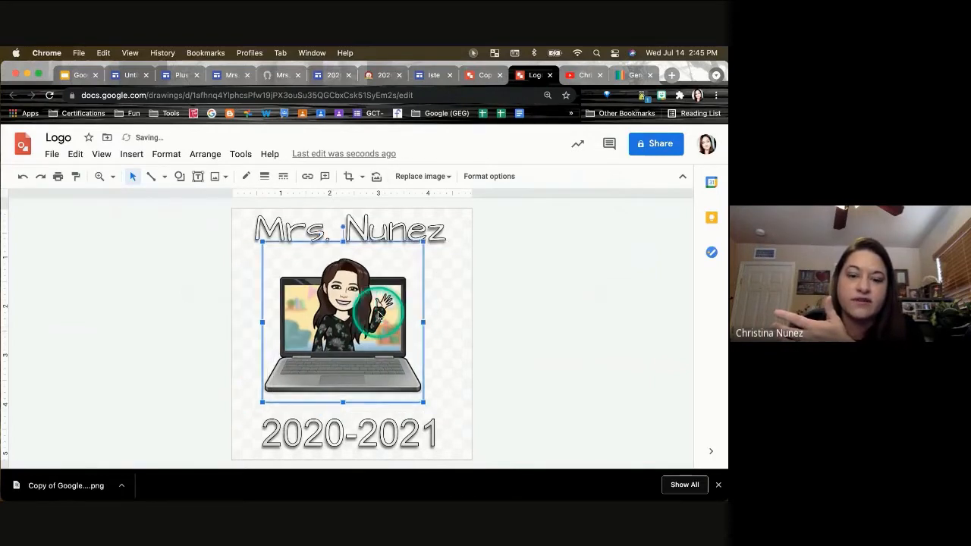
- Download the Logo drawing as a PNG image
left_click(53, 155)
mouse_move(83, 298)
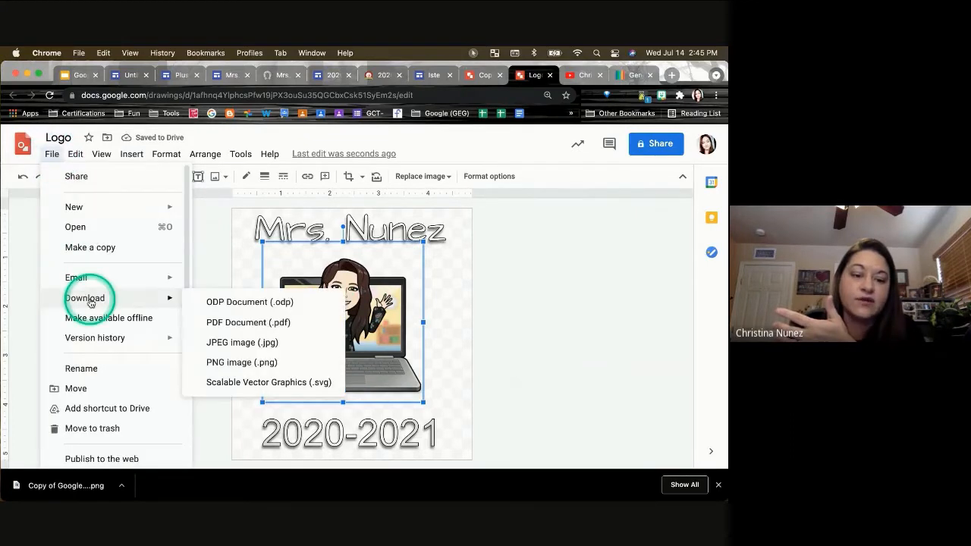
left_click(241, 368)
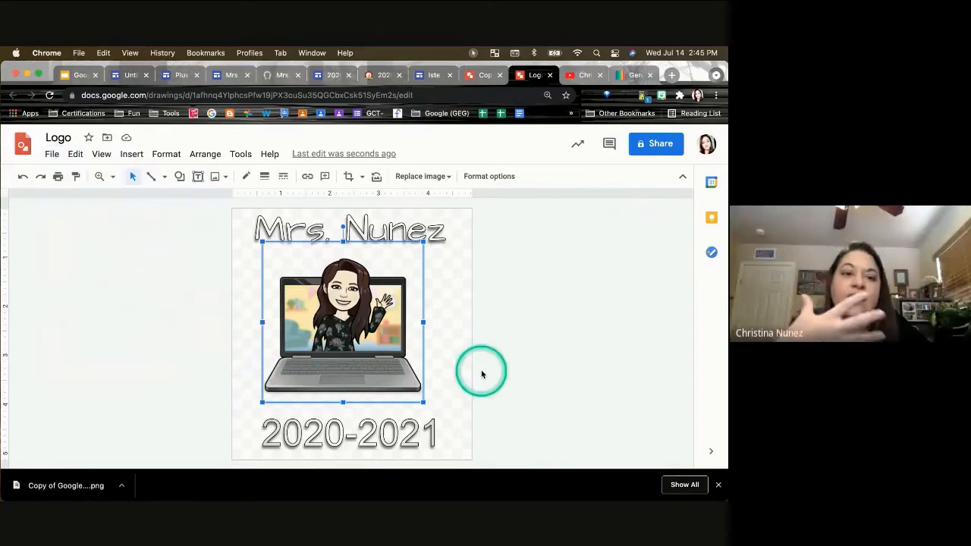
- Check the Classroom Headers instructions in the presentation and return to the untitled site
left_click(75, 82)
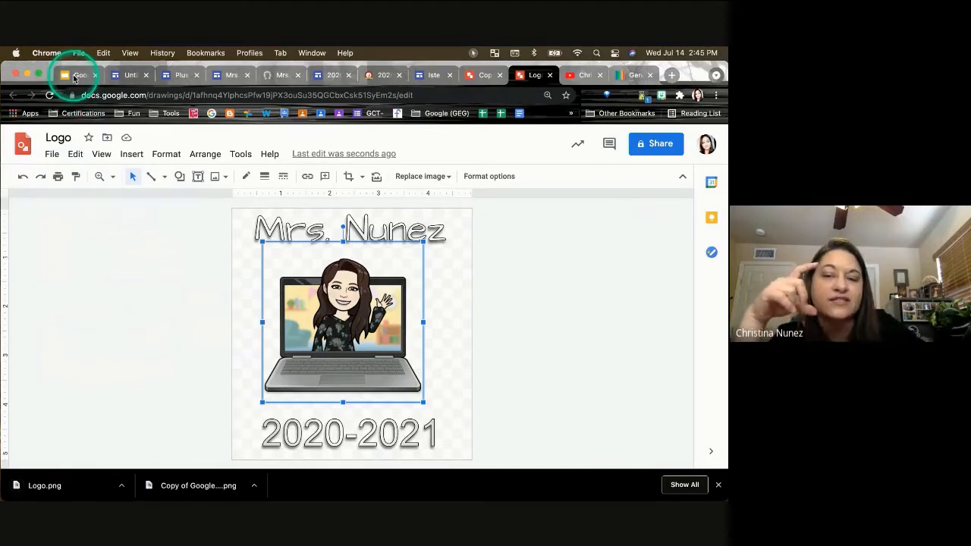
left_click(74, 78)
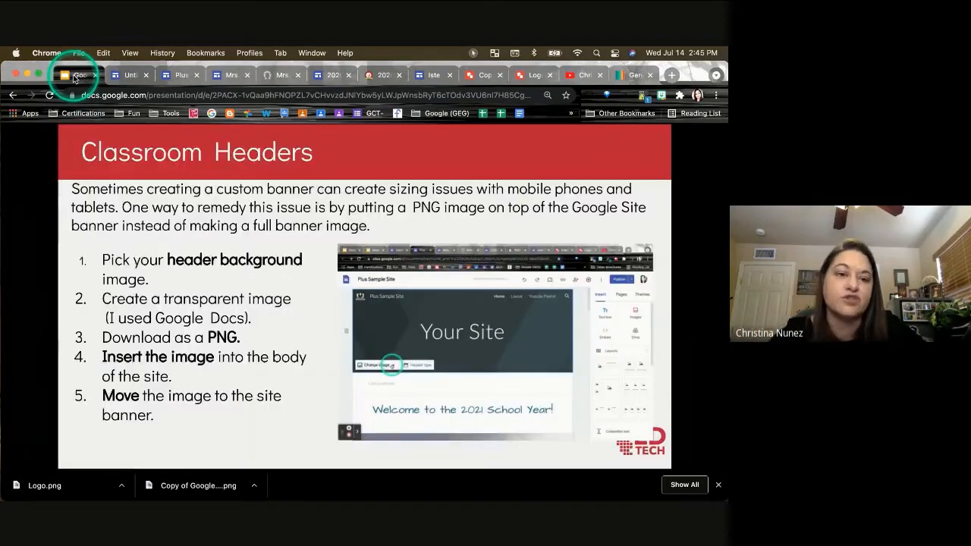
left_click(126, 79)
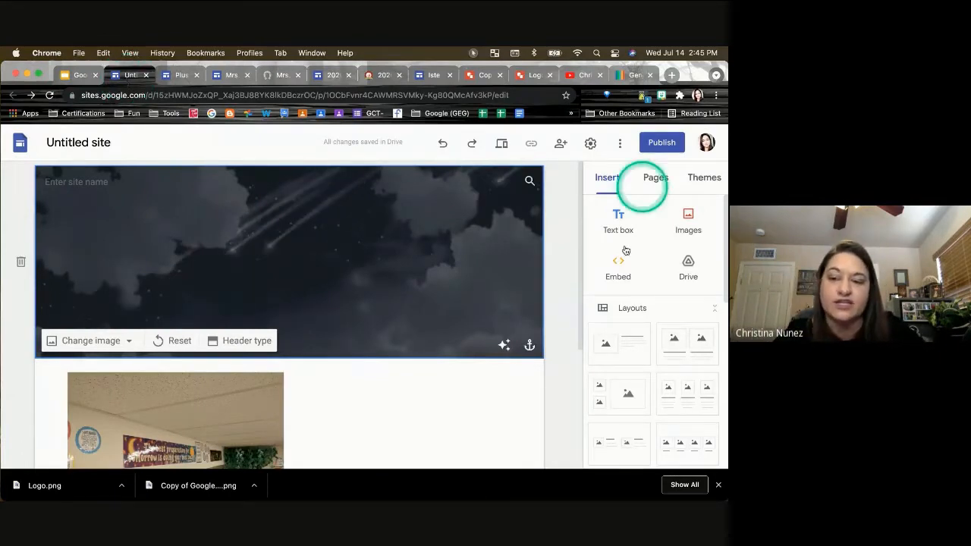
- Insert the classroom logo PNG from the Downloads folder into the body of the untitled site
left_click(690, 231)
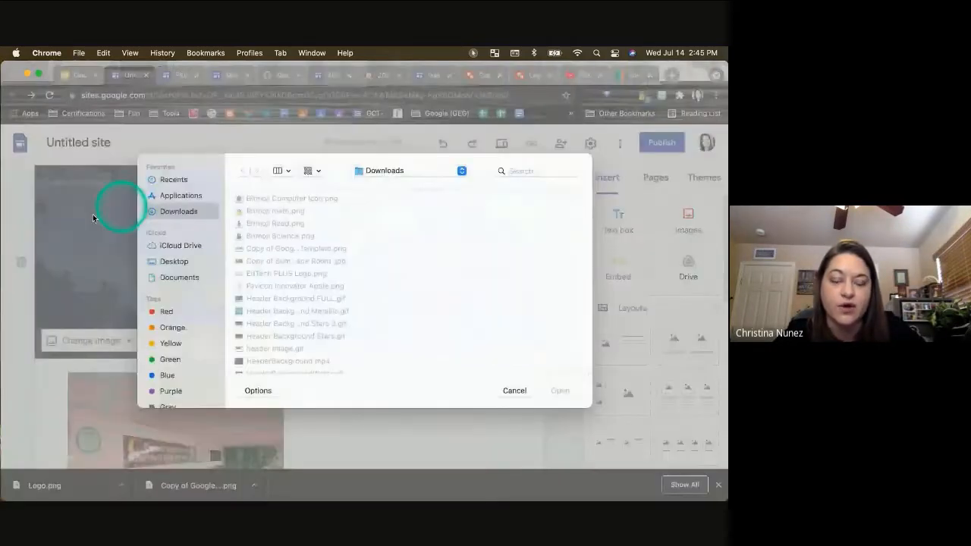
scroll(266, 317, "down", 3)
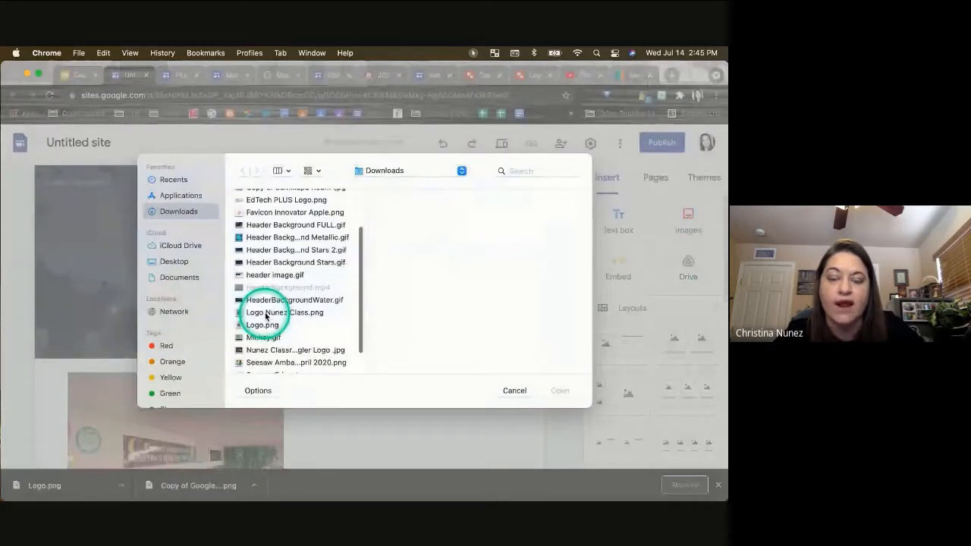
left_click(266, 314)
left_click(561, 390)
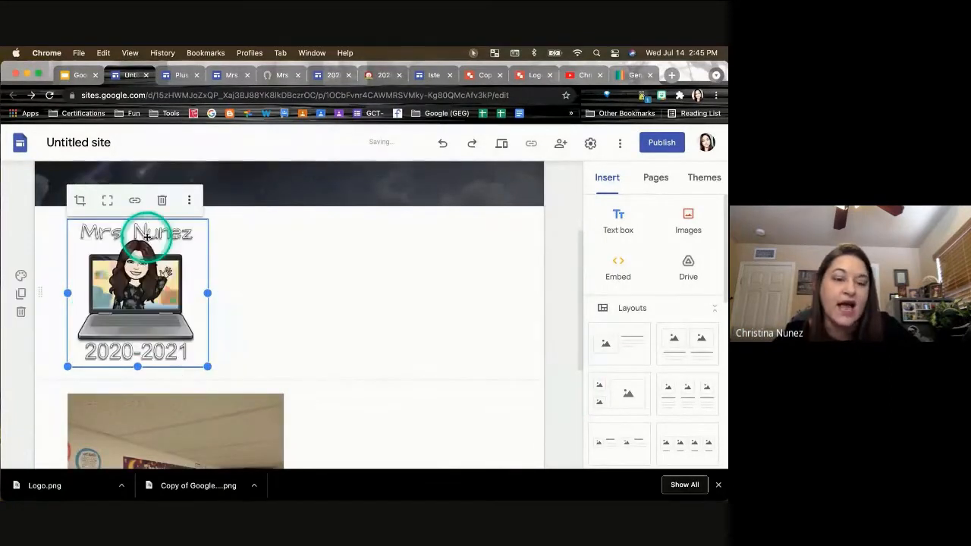
- Move the inserted logo image from the page body onto the center of the header banner
scroll(197, 288, "up", 3)
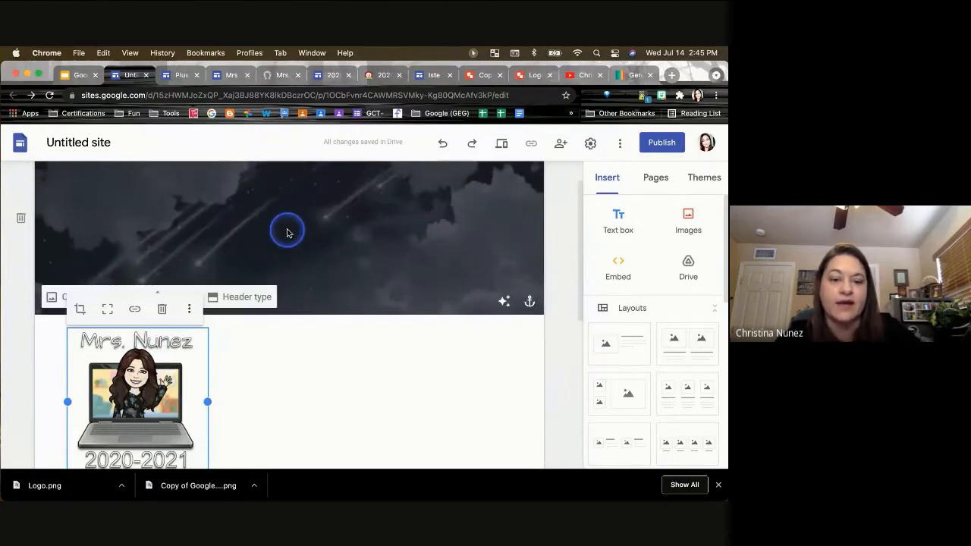
scroll(286, 232, "up", 2)
left_click_drag(90, 388, 308, 249)
- Preview the site with the logo header in the phone, large screen and tablet layouts, ending on the phone layout
left_click(501, 144)
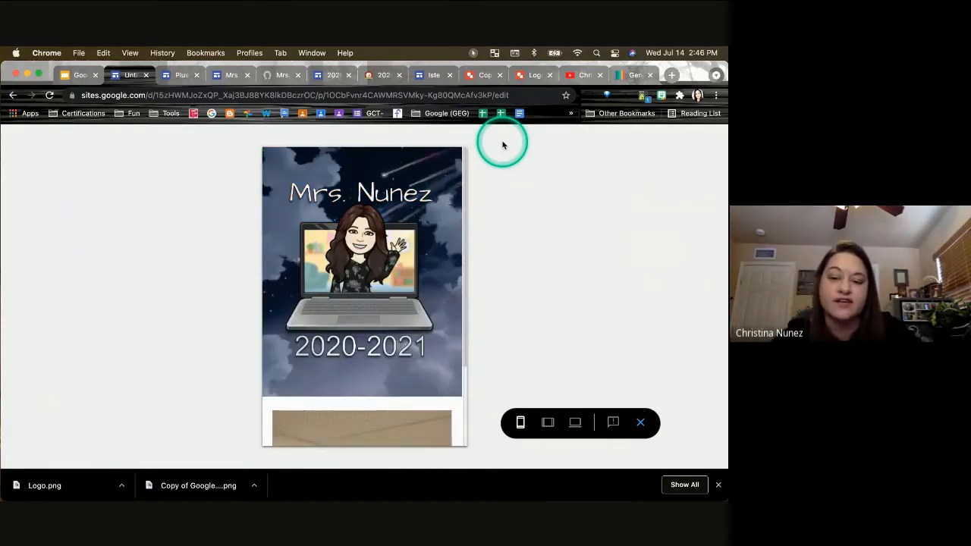
left_click(575, 423)
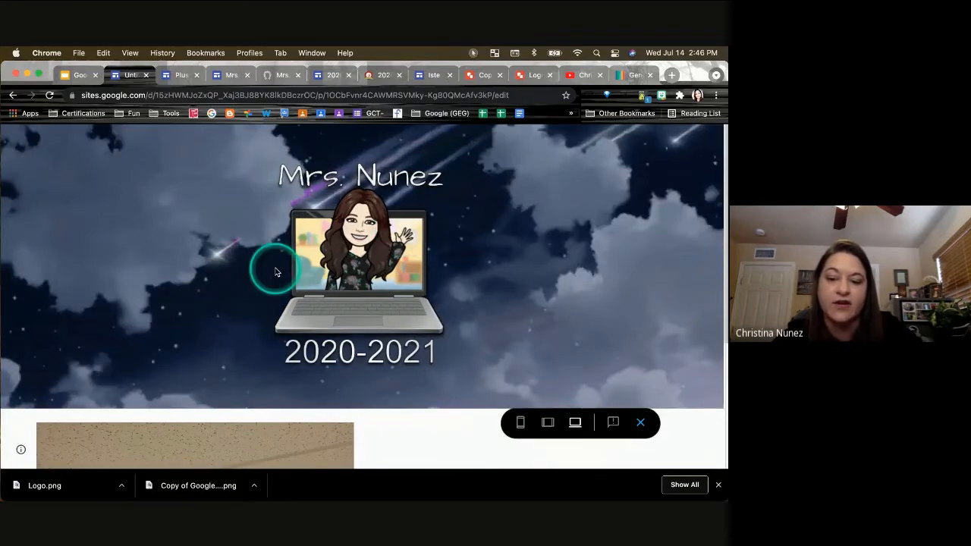
left_click(548, 423)
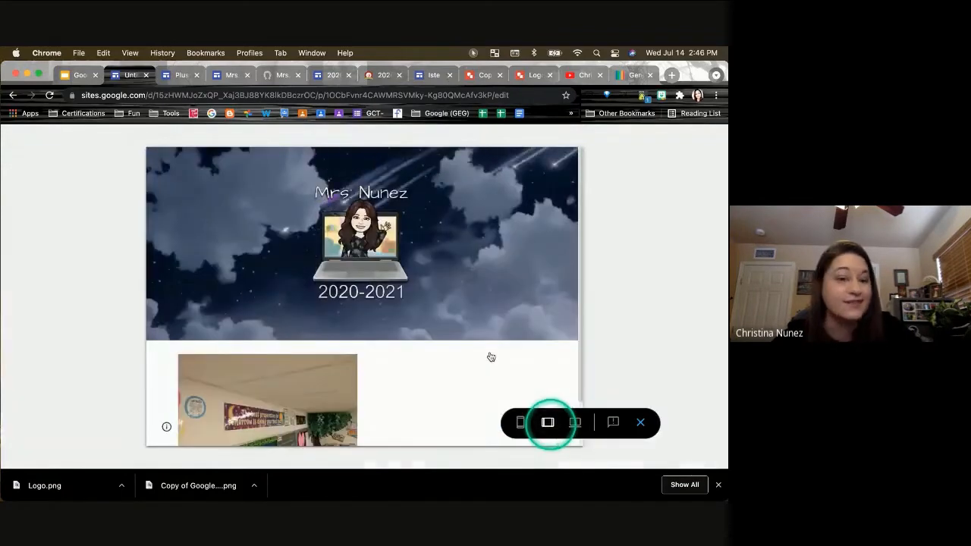
left_click(336, 192)
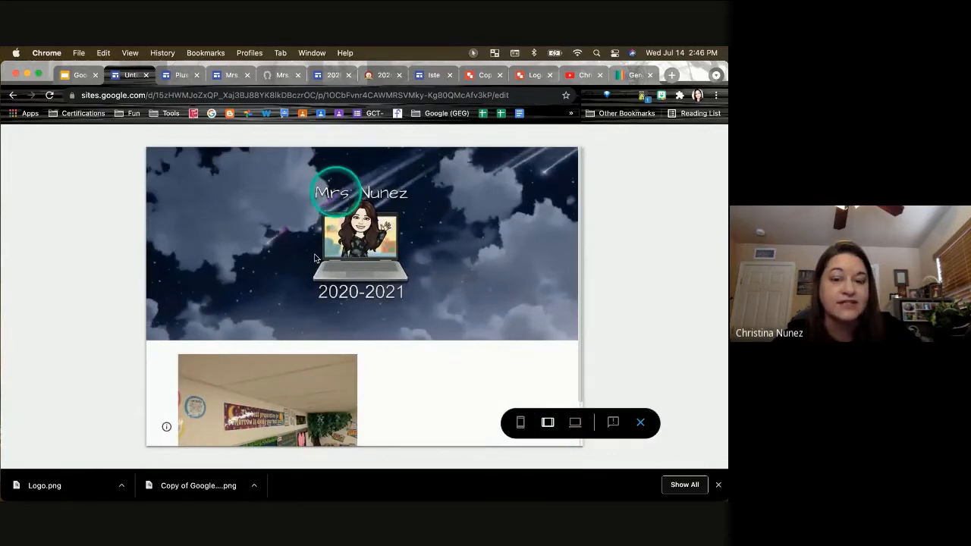
left_click(393, 245)
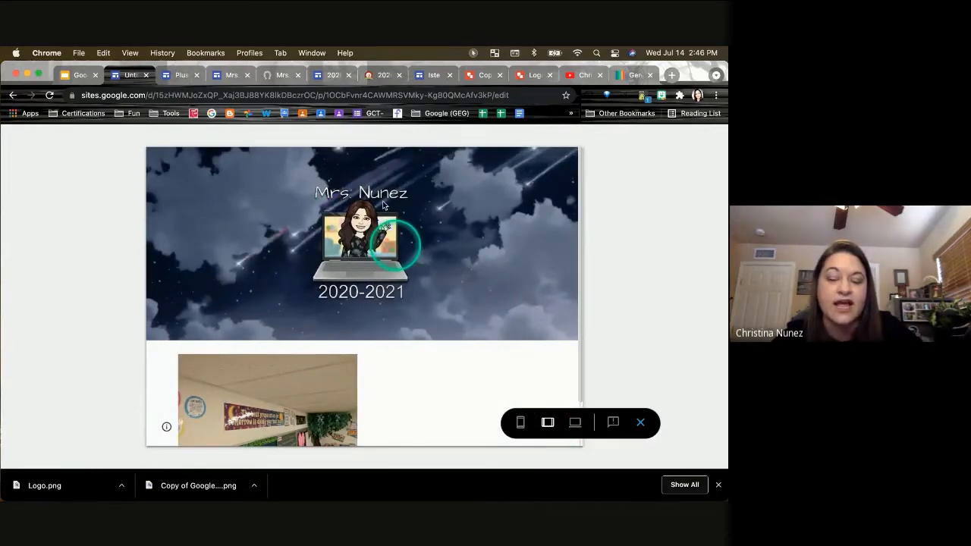
left_click(521, 423)
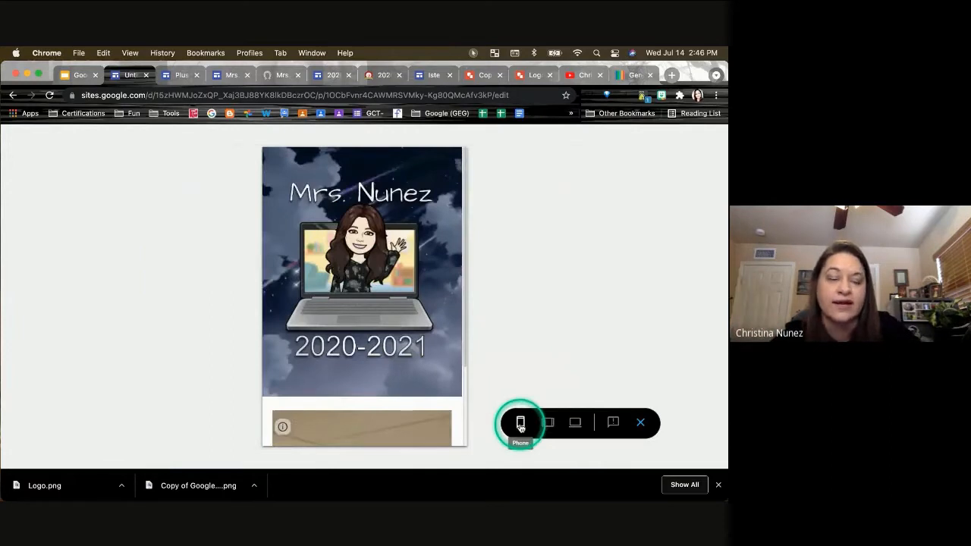
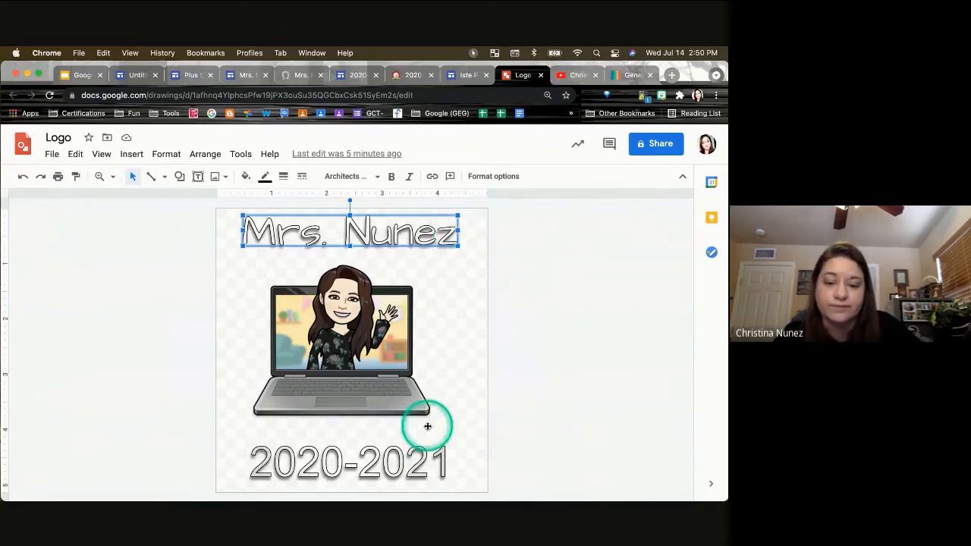
- Delete the teacher name and 2020-2021 text from the logo drawing and move the laptop avatar image up the canvas
key("BackSpace")
left_click(437, 452)
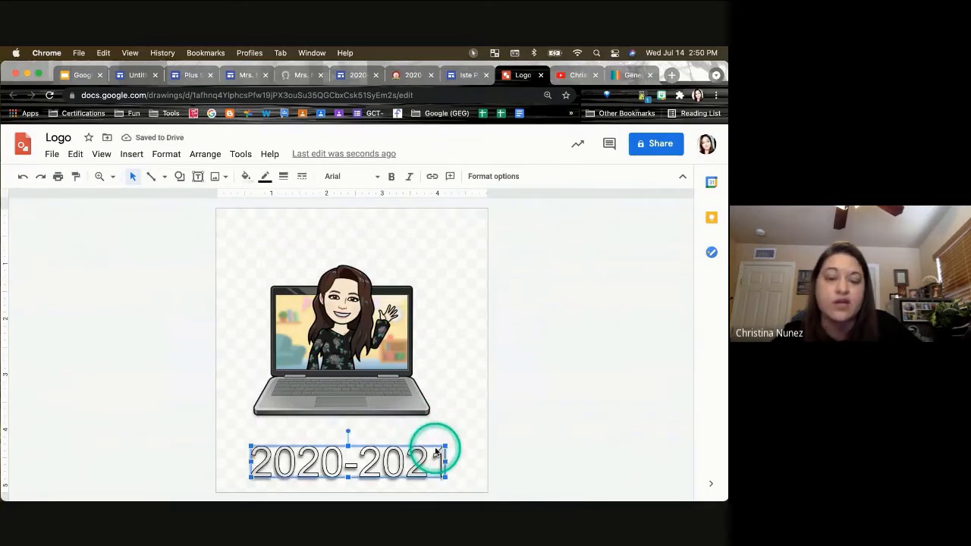
key("BackSpace")
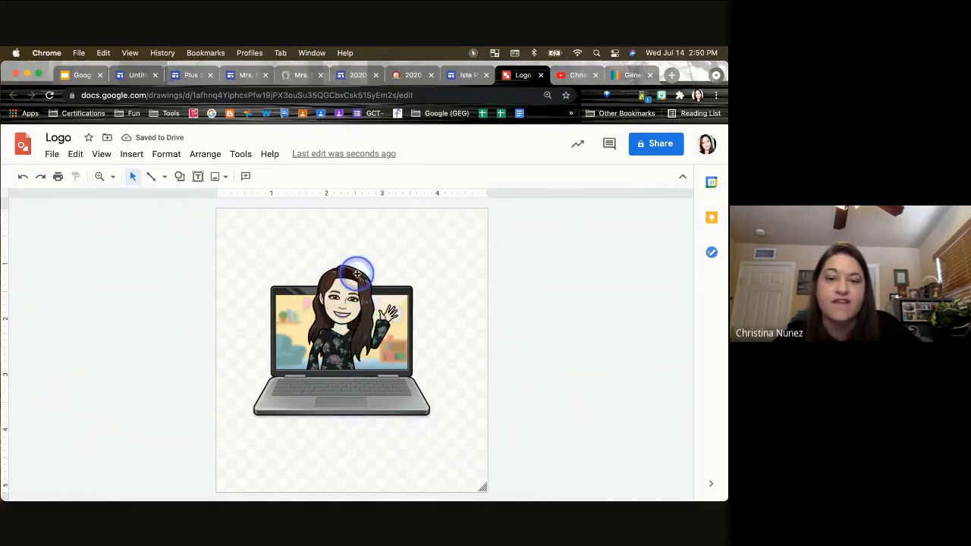
left_click_drag(361, 266, 410, 78)
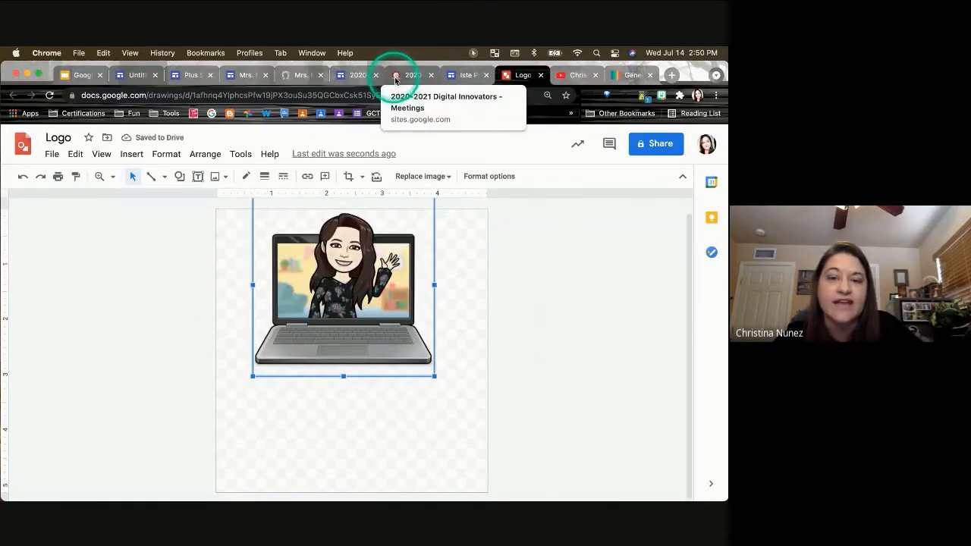
- Temporarily pin the published teacher site's browser tab, then restore it to its original place among the tabs
right_click(303, 80)
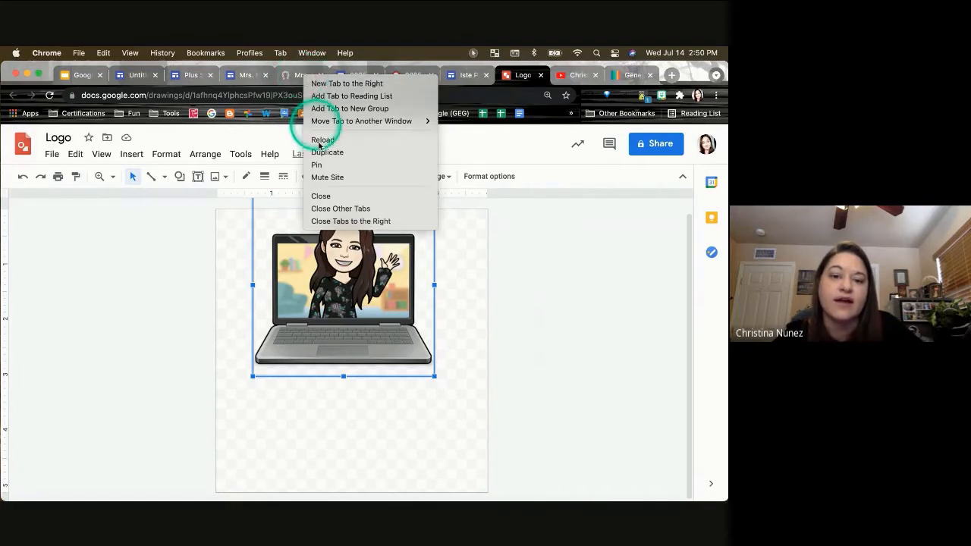
left_click(318, 165)
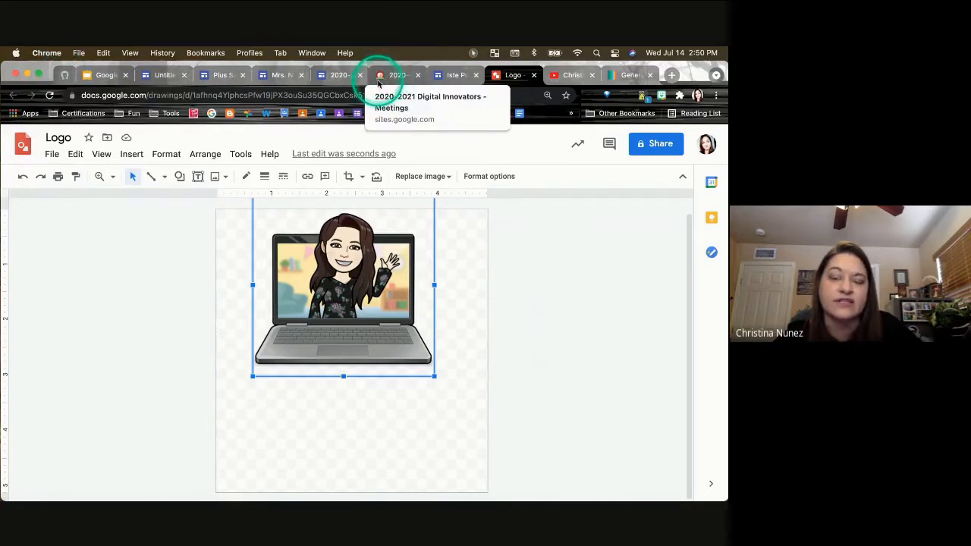
right_click(63, 76)
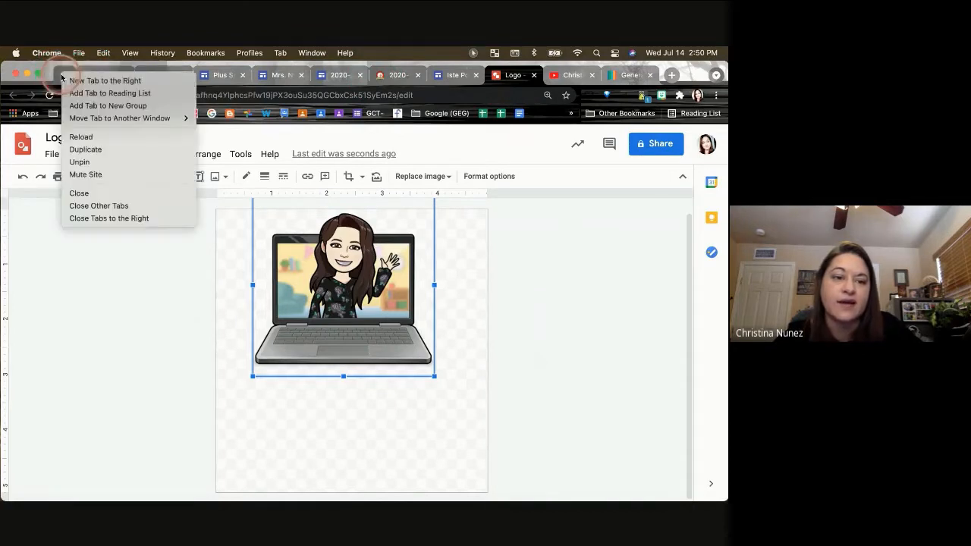
left_click(79, 163)
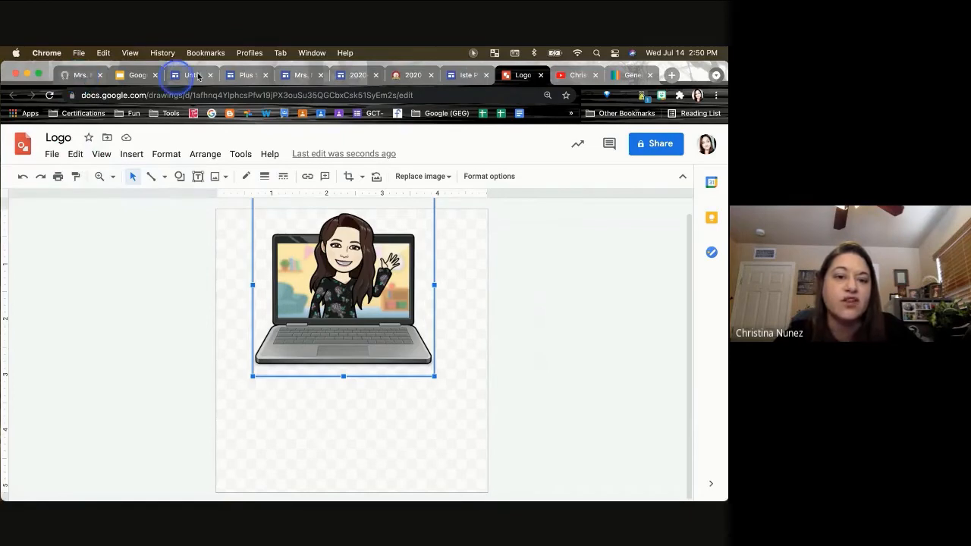
left_click_drag(82, 76, 313, 75)
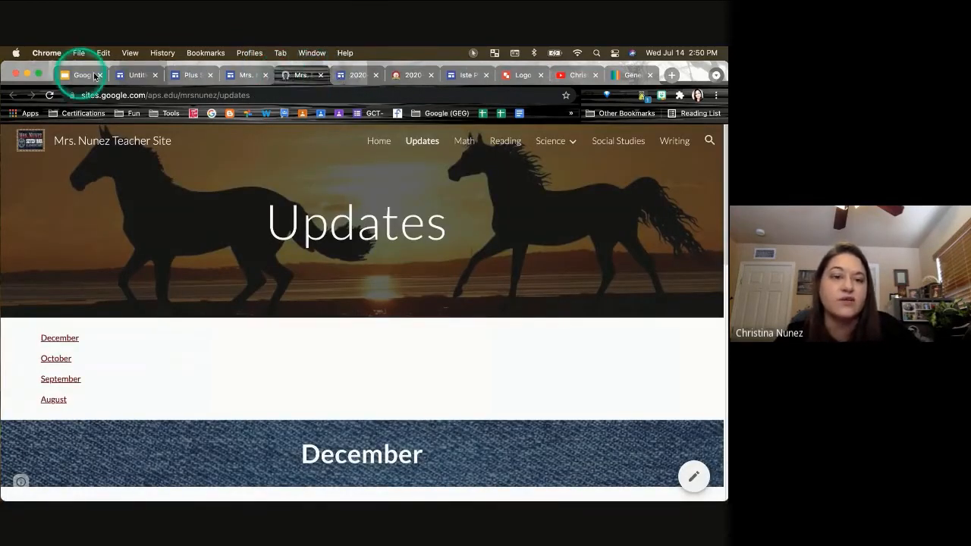
- Upload the class logo PNG from the Downloads folder as the untitled site's brand logo
left_click(130, 75)
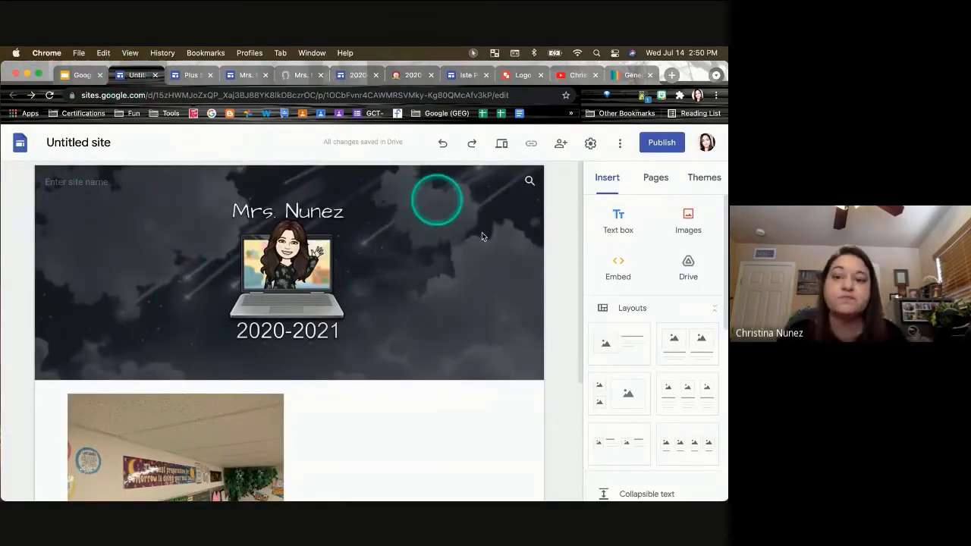
left_click(591, 146)
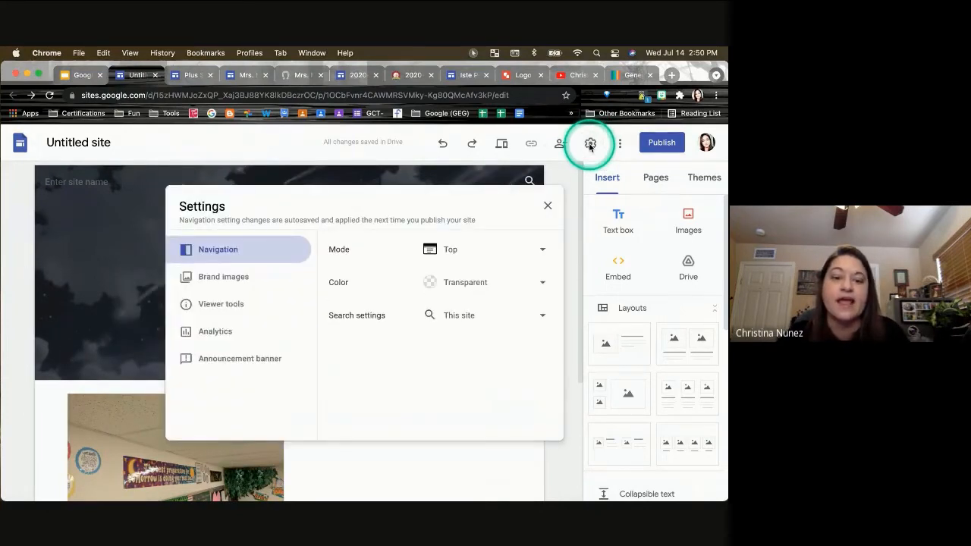
left_click(210, 281)
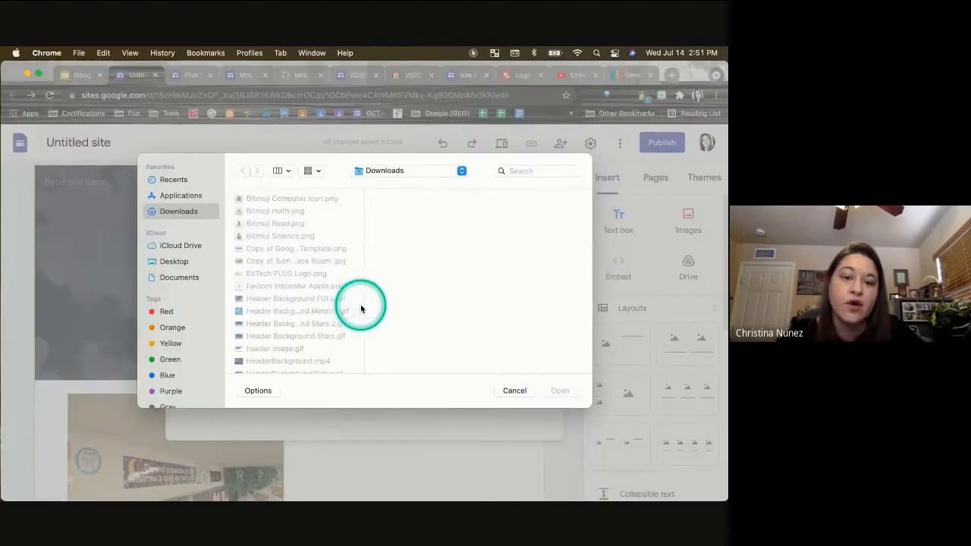
scroll(293, 289, "down", 5)
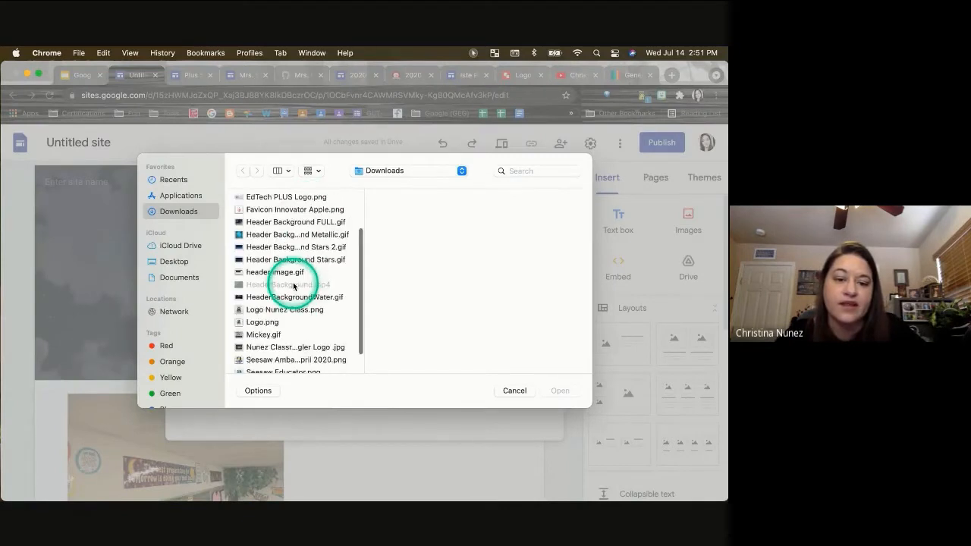
left_click(274, 282)
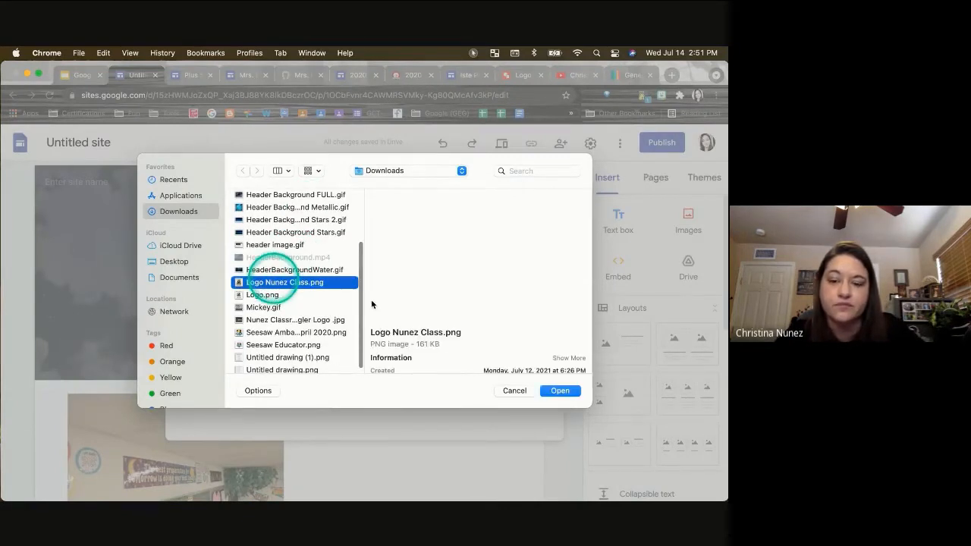
left_click(558, 391)
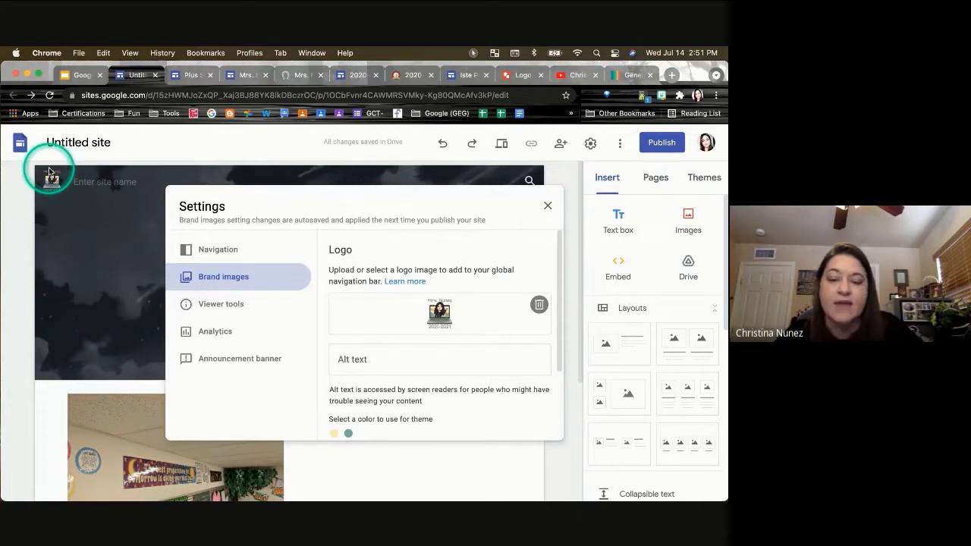
- Apply the teal-gray color taken from the uploaded logo as the site's theme color
scroll(402, 366, "down", 3)
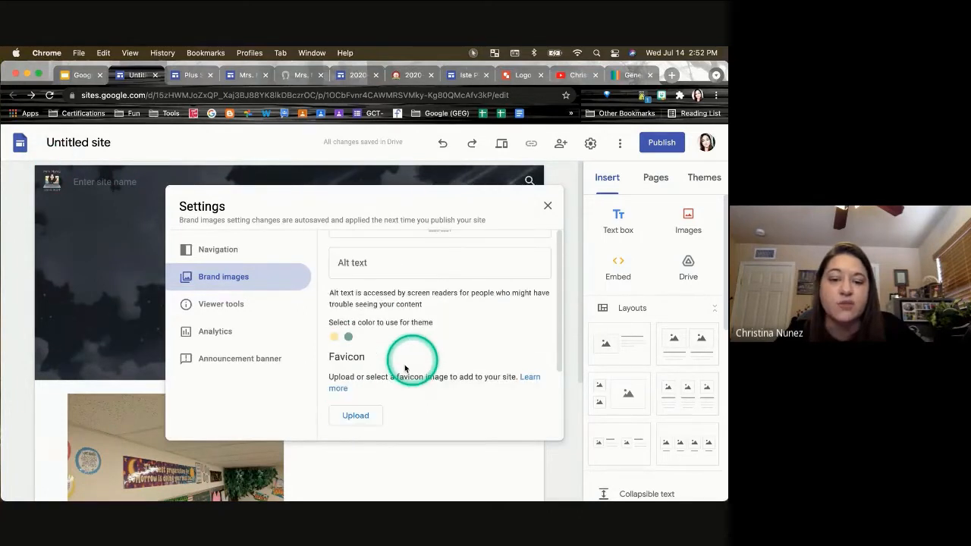
scroll(401, 350, "down", 1)
scroll(396, 333, "up", 2)
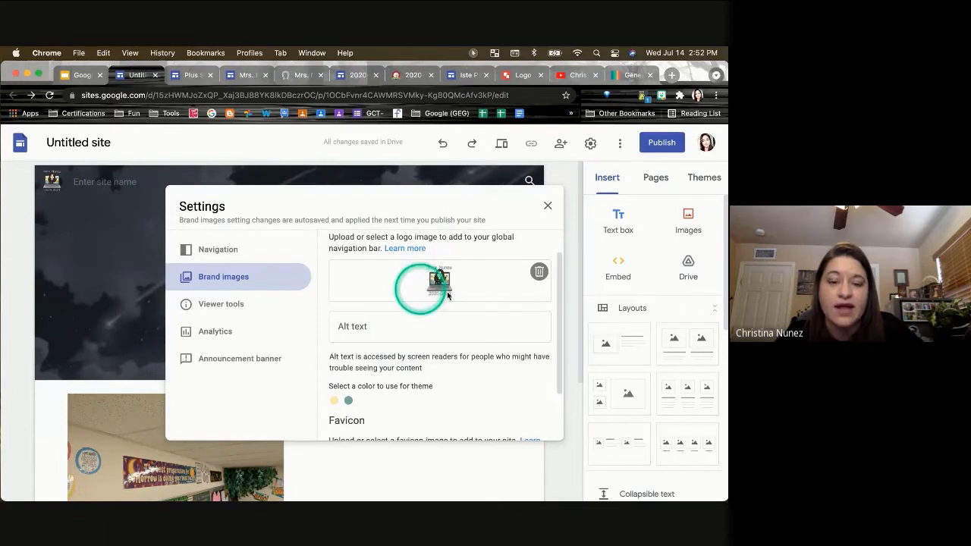
scroll(395, 319, "down", 2)
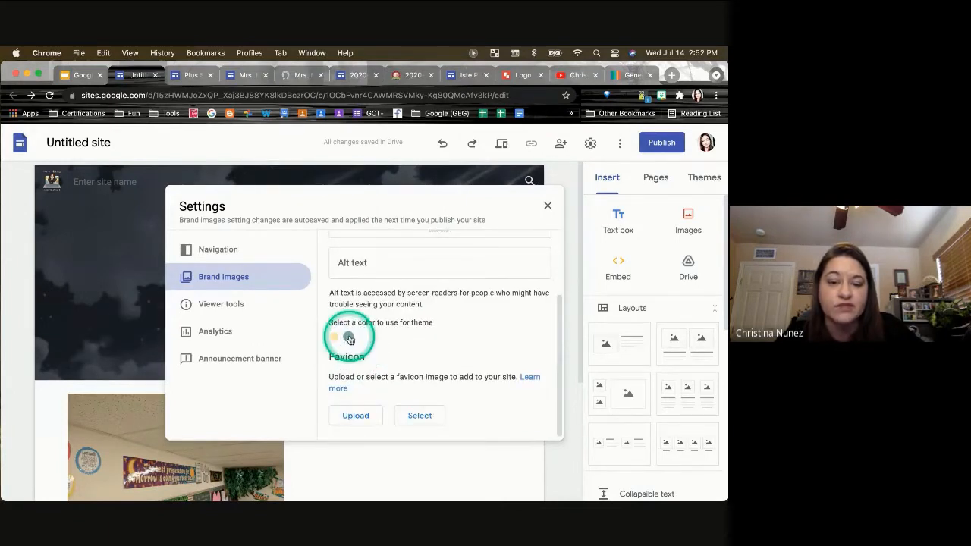
left_click(349, 339)
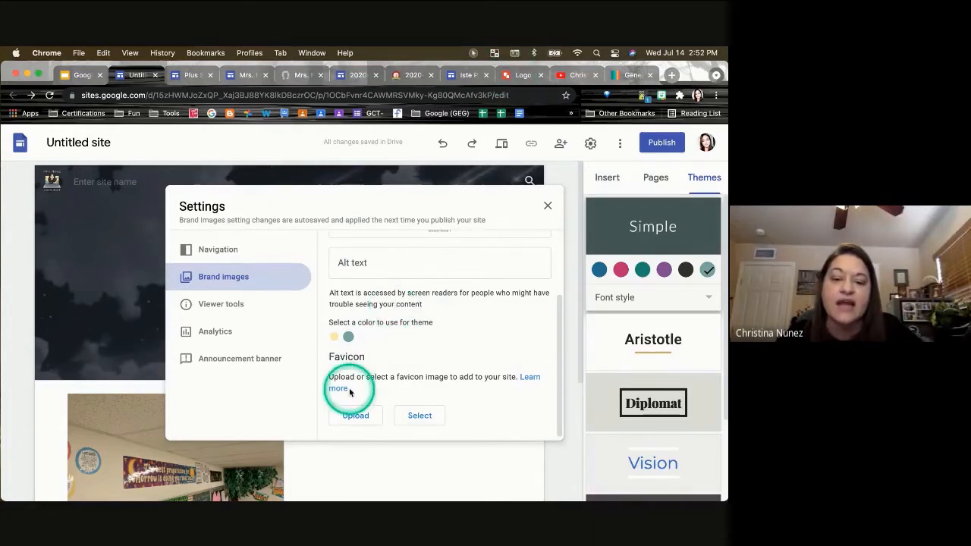
- Search Google Images for "teacher clipart" to use as the site's favicon
left_click(425, 416)
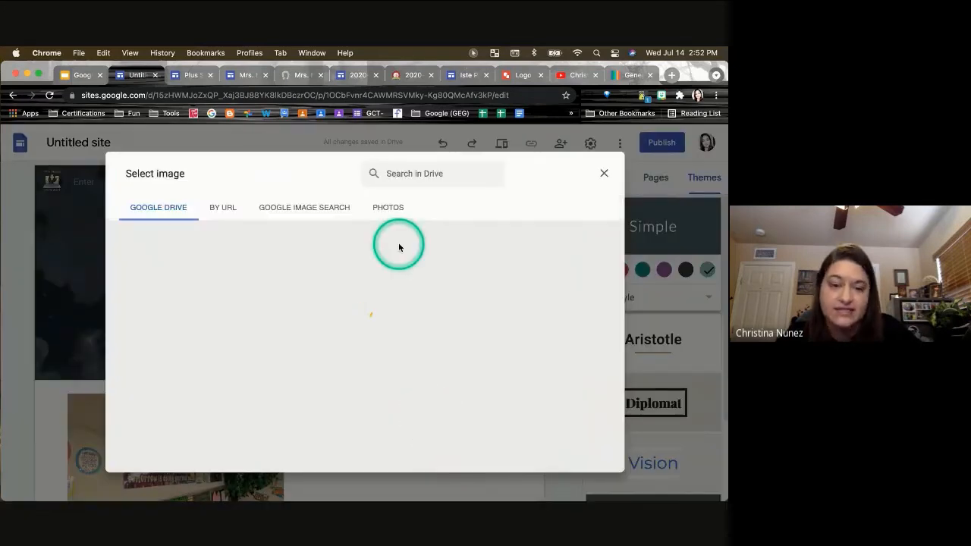
left_click(283, 214)
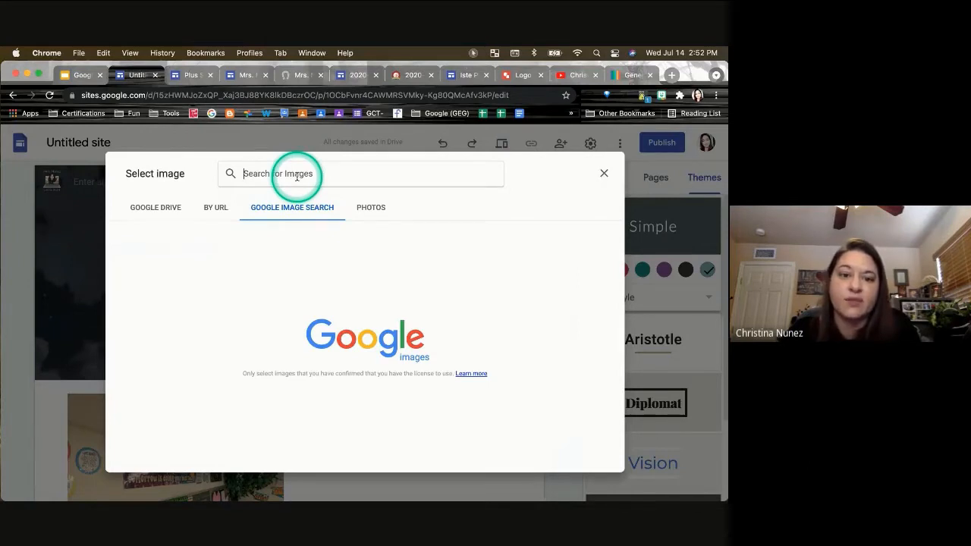
type("teacher clipa")
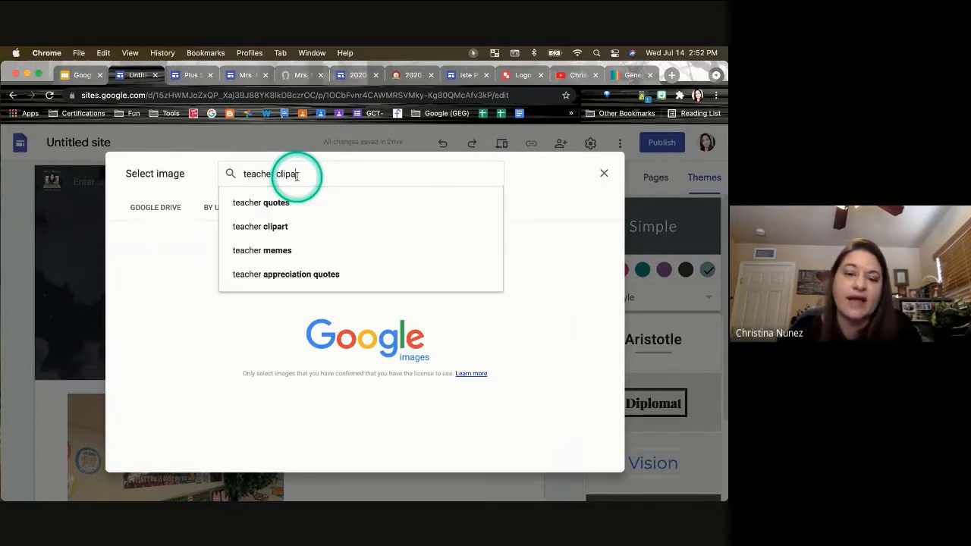
type("rt")
key("Return")
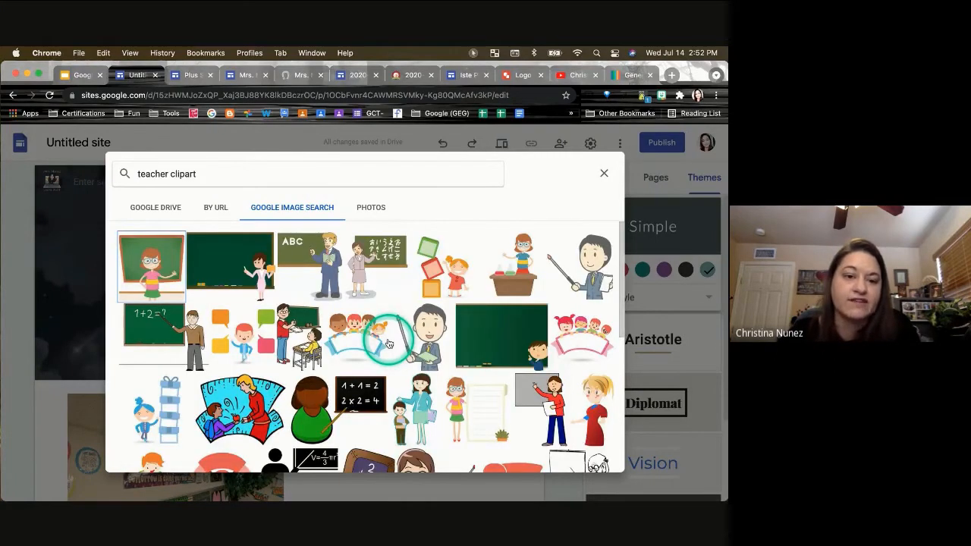
- Search for "apple clipart" instead and insert the shaded red apple with a green leaf as the site's favicon
left_click(199, 174)
triple_click(132, 174)
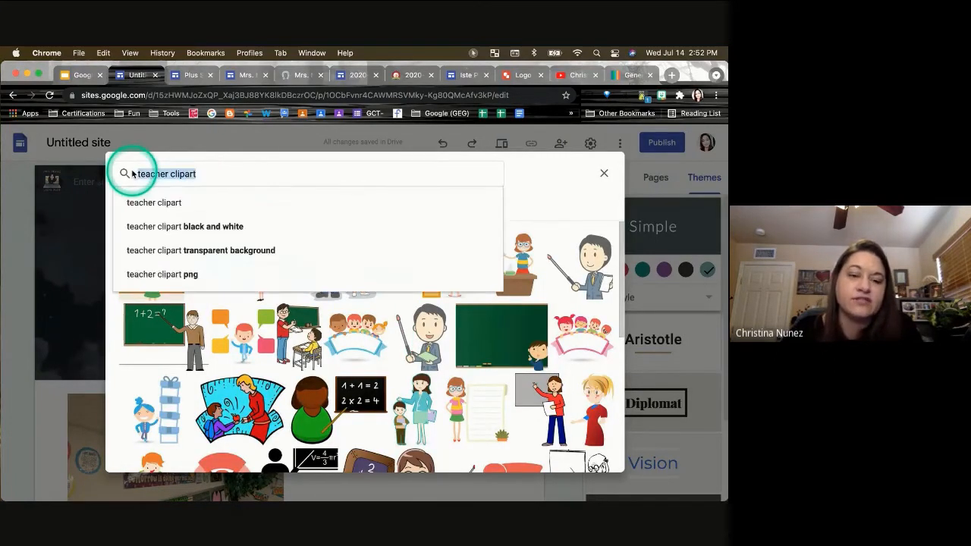
type("apple")
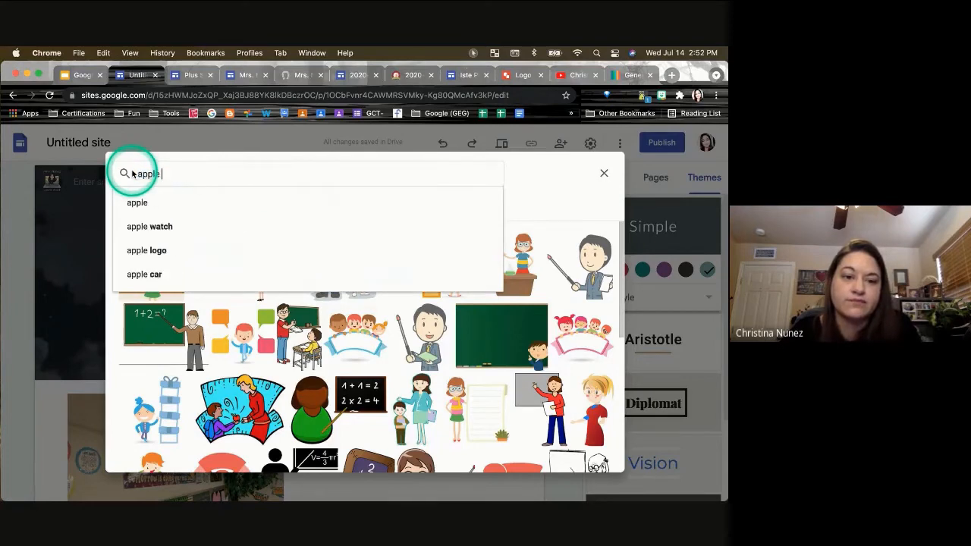
type(" t")
key("BackSpace")
type("cl")
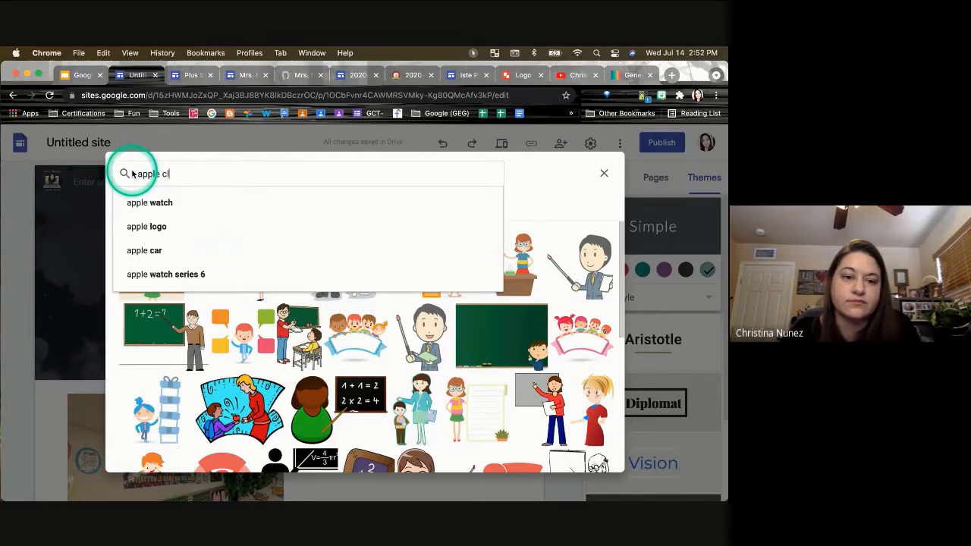
type("ip")
key("Return")
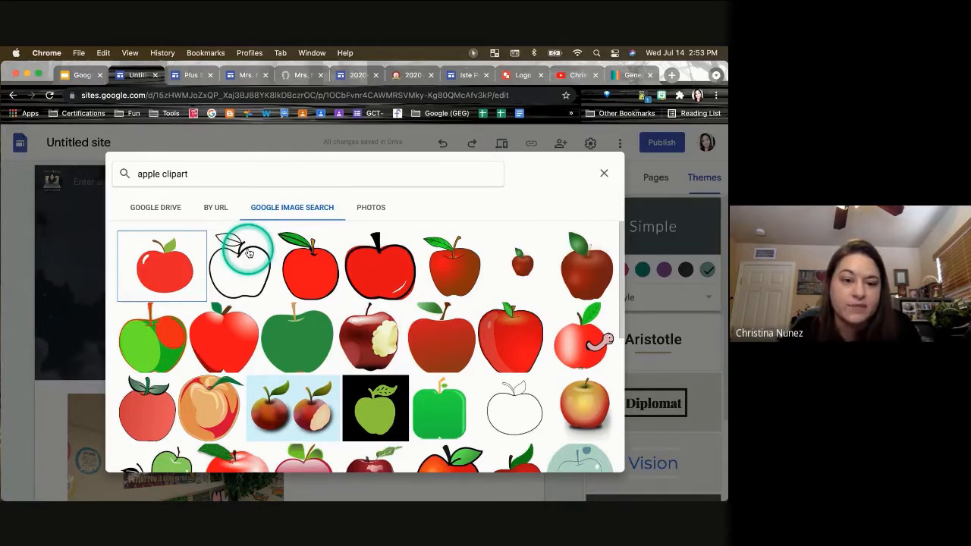
left_click(462, 271)
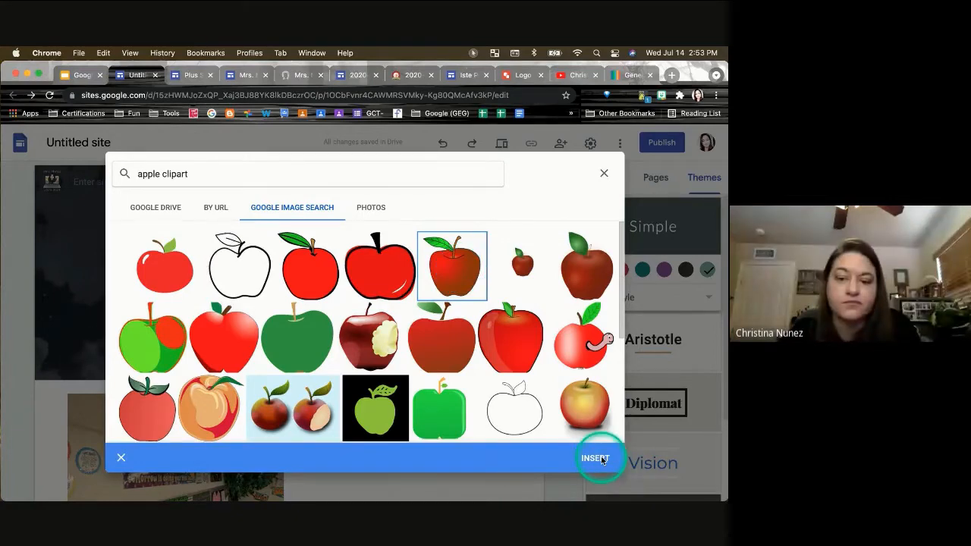
left_click(595, 459)
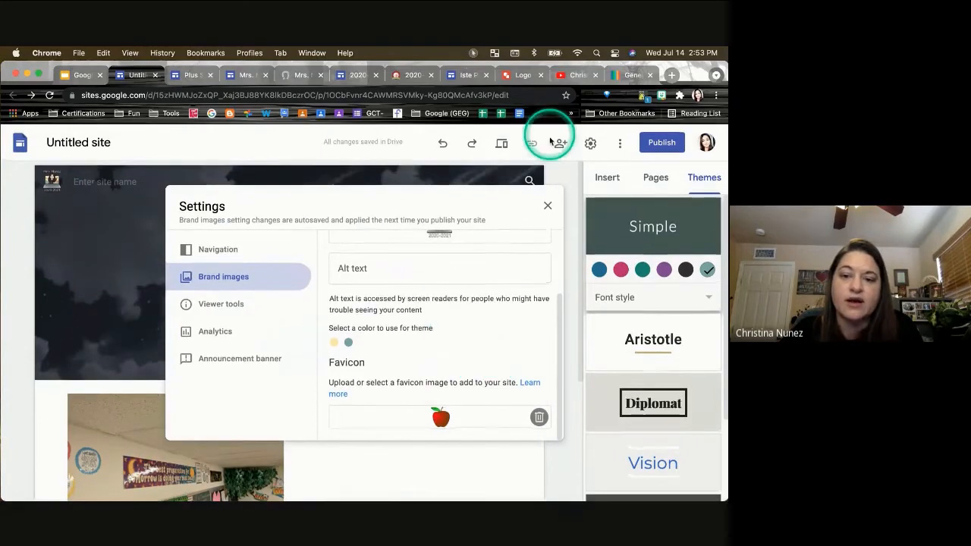
- Close the site settings and check the untitled site's publishing options without publishing it
left_click(548, 207)
left_click(655, 144)
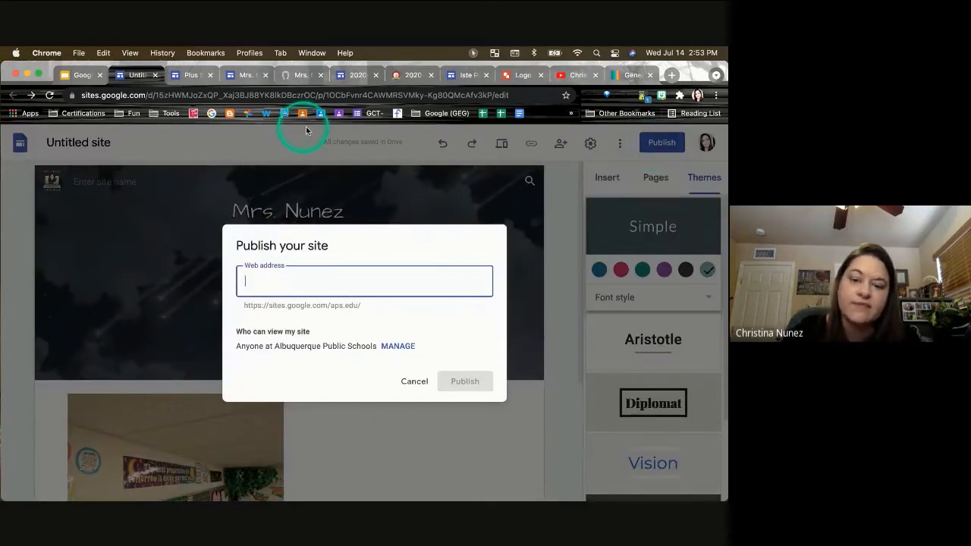
left_click(405, 382)
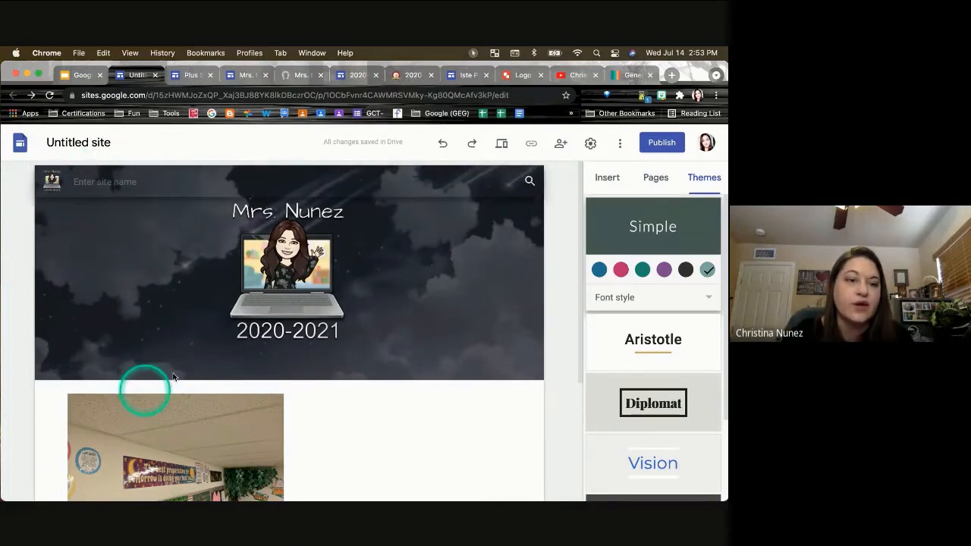
- Review the classroom logo, Brand Logo and Favicon, and Change Site Layout slides in the presentation
left_click(81, 74)
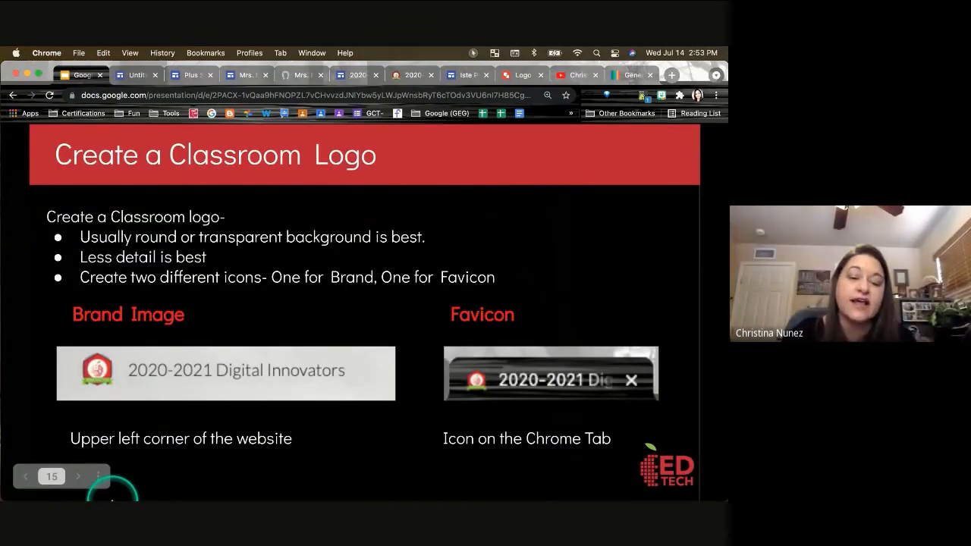
left_click(76, 477)
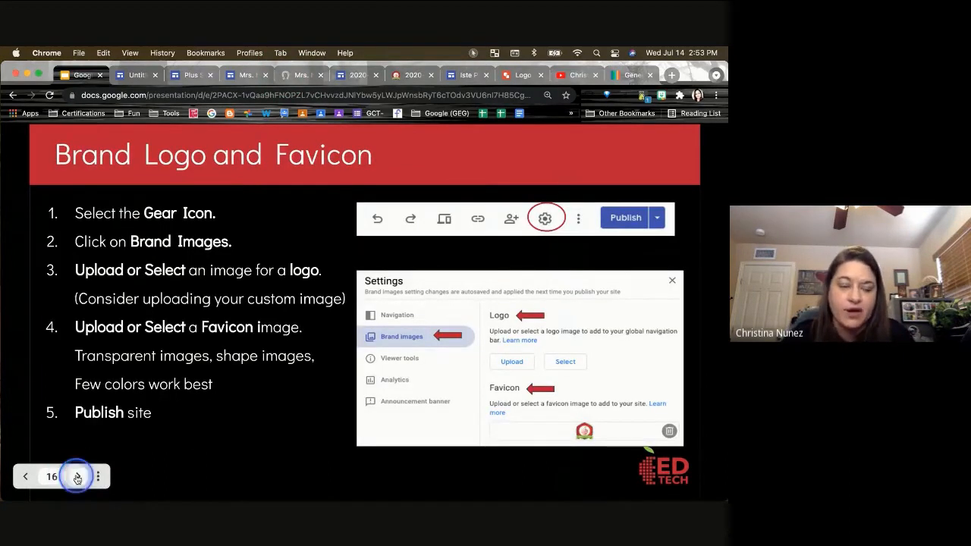
left_click(76, 477)
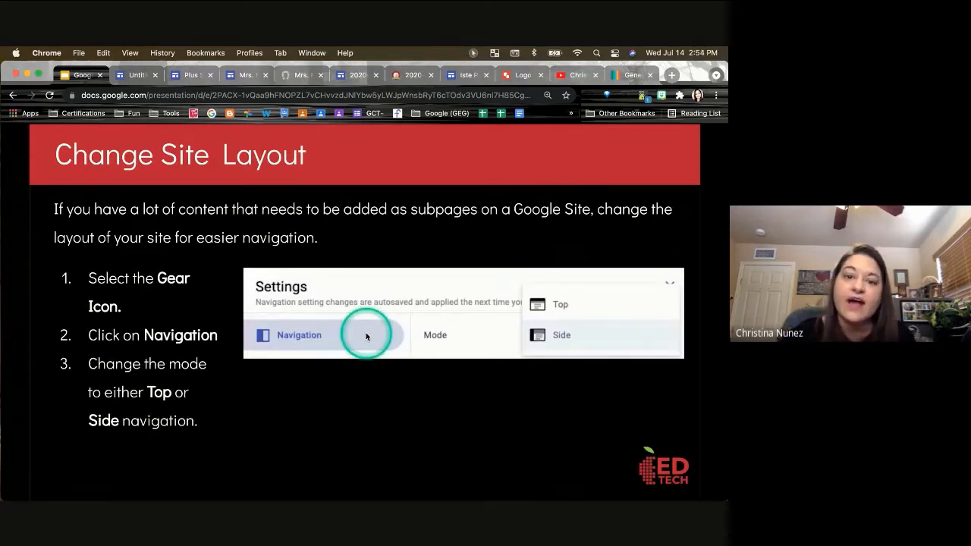
- Compare the teacher site's Science submenu with the ISTE portfolio's side menu, expanding its Learner section and opening the Learner page
left_click(248, 75)
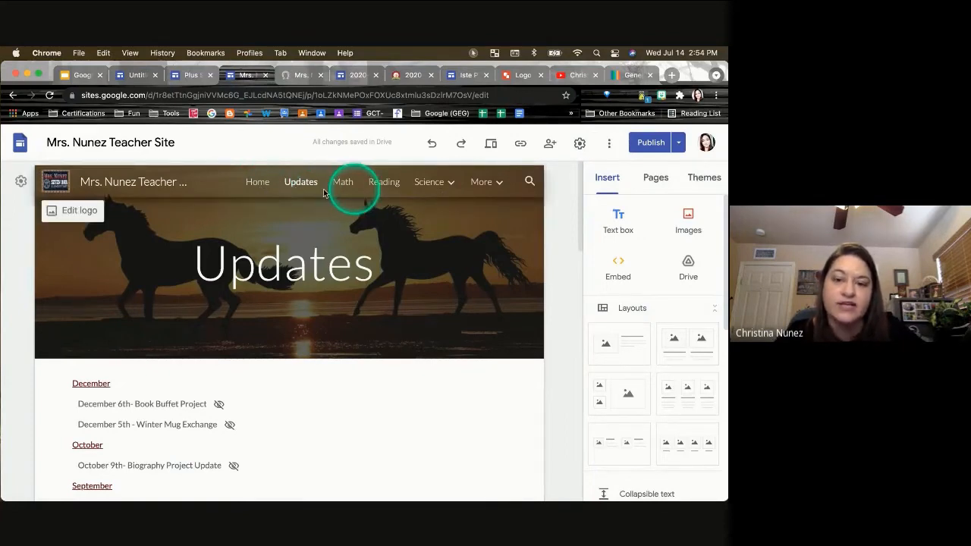
mouse_move(449, 185)
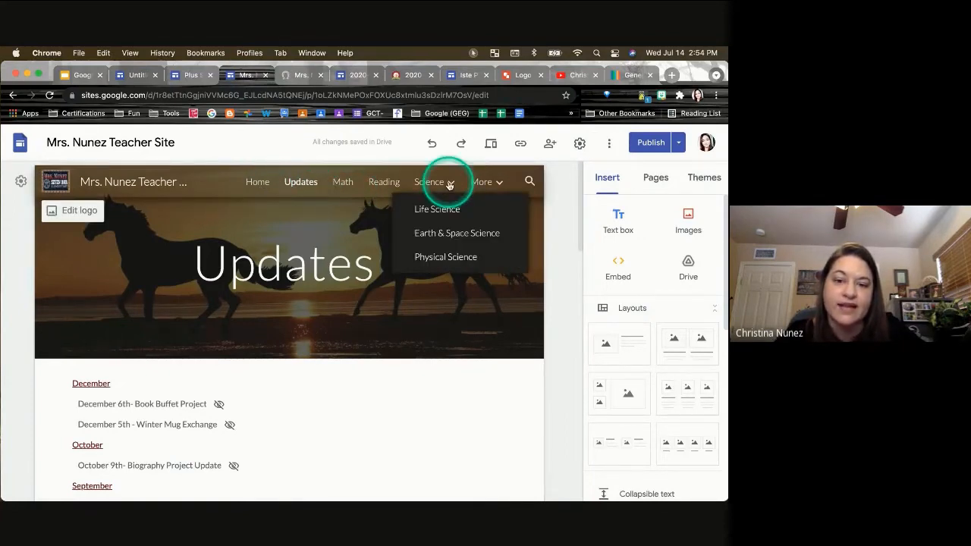
left_click(463, 75)
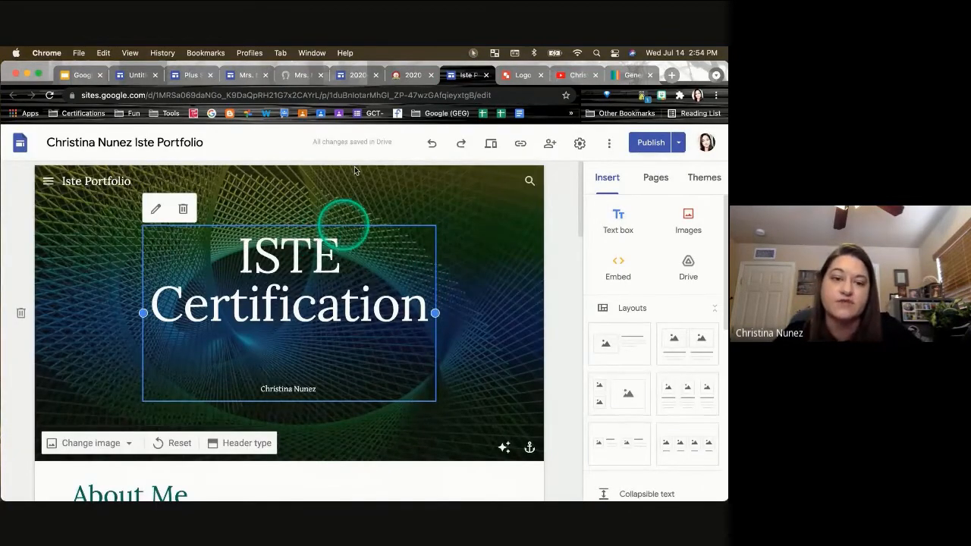
left_click(48, 183)
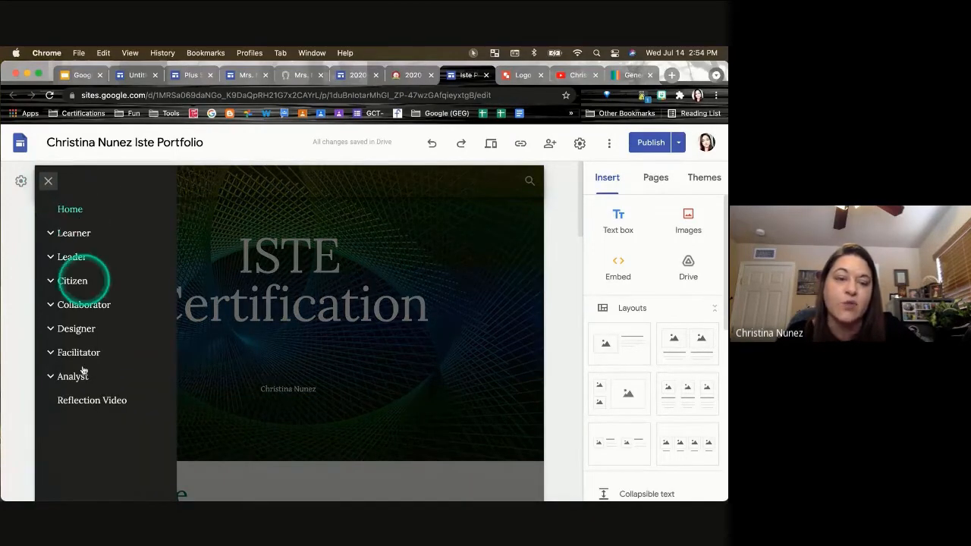
left_click(50, 233)
left_click(69, 236)
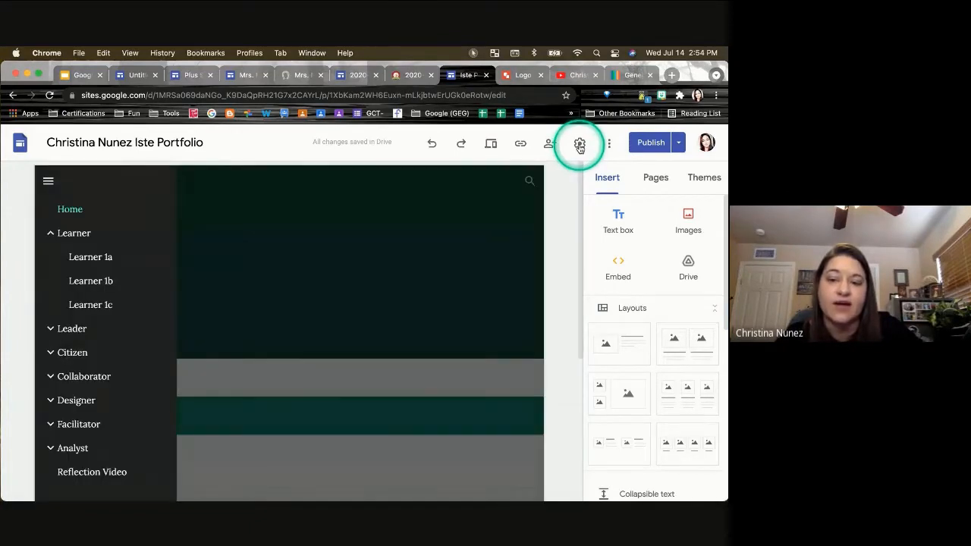
- Check the ISTE portfolio's navigation mode options without changing them, and preview the Learner page with its side navigation
left_click(580, 145)
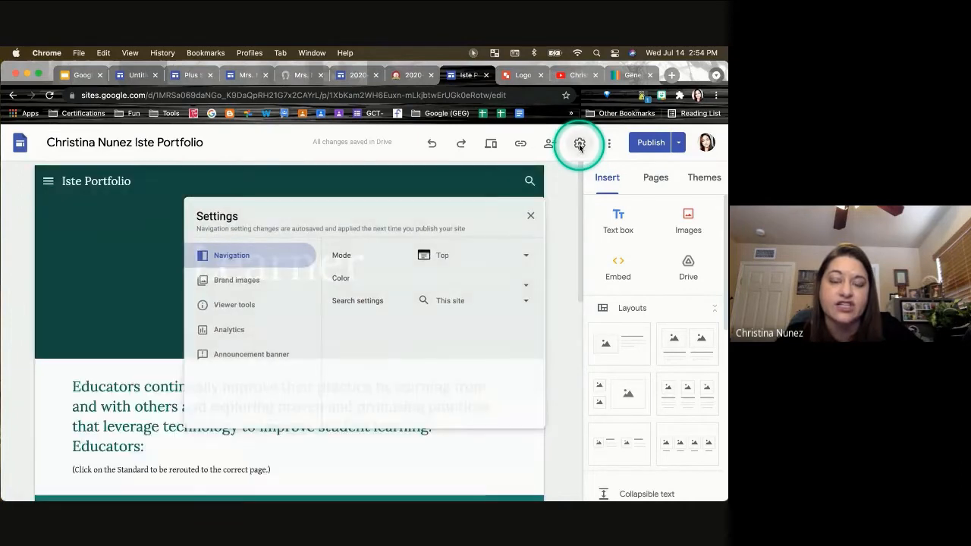
left_click(456, 251)
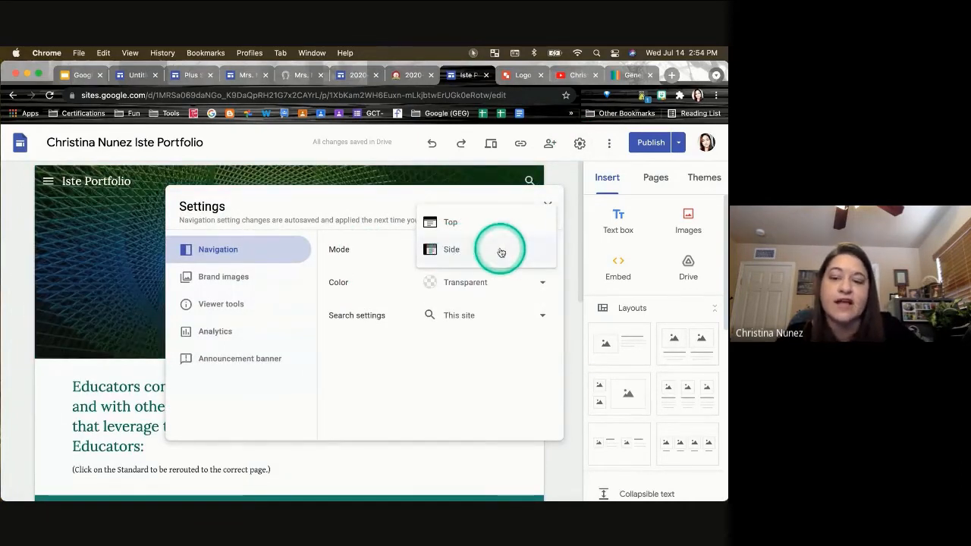
left_click(569, 276)
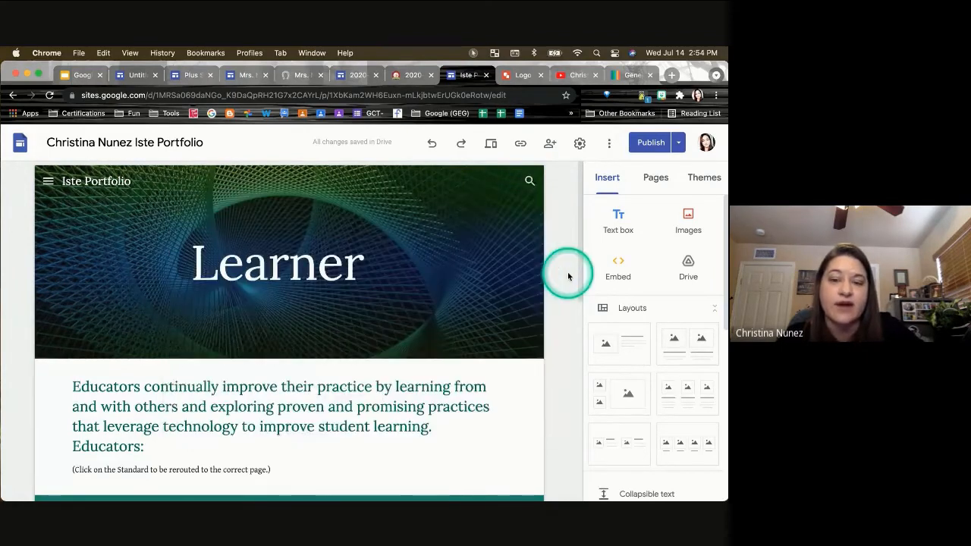
left_click(491, 145)
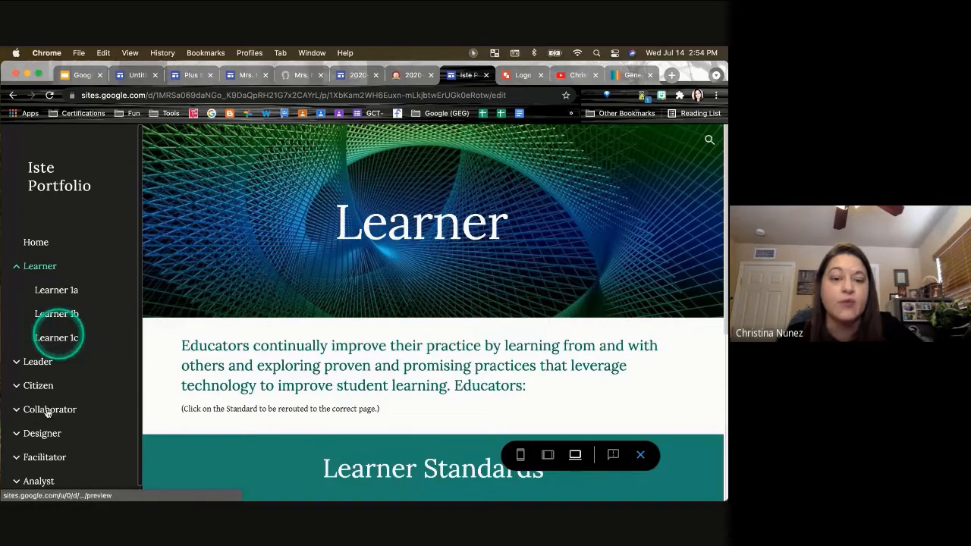
left_click(28, 268)
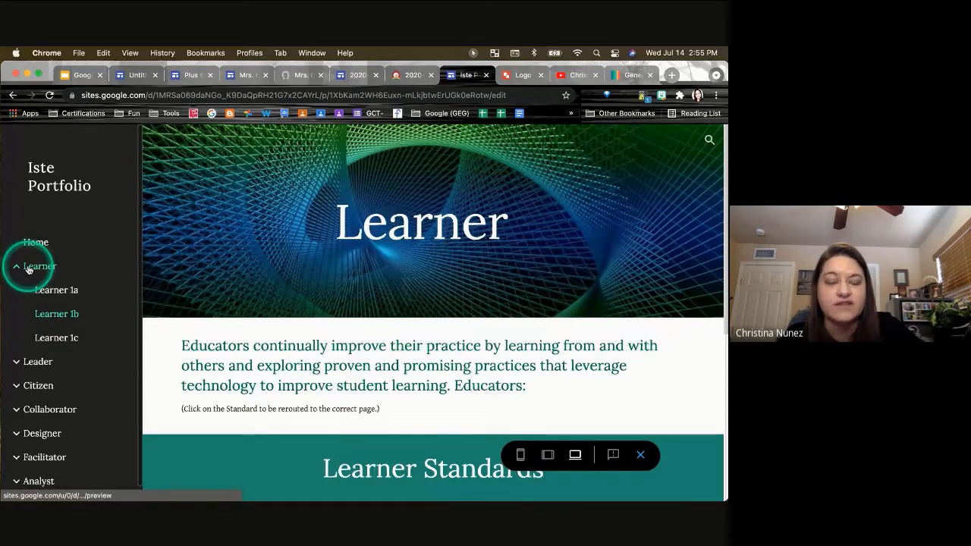
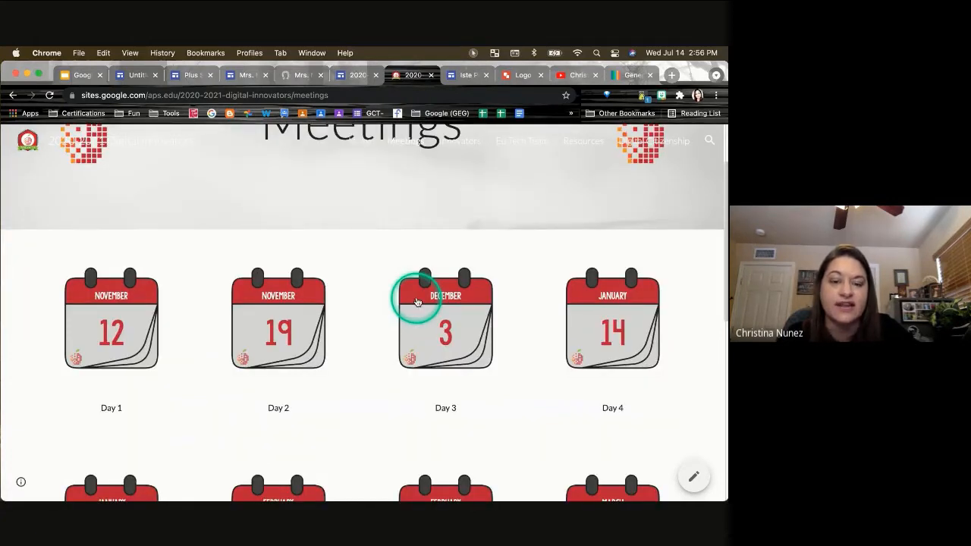
- Look over the calendar image links on the Digital Innovators Meetings page and open the November 19 page from its image
scroll(417, 301, "down", 3)
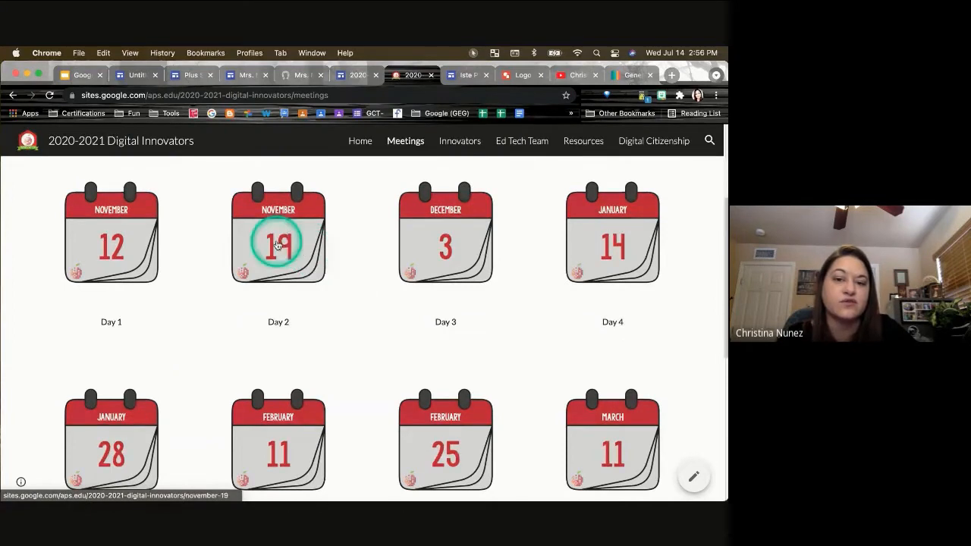
left_click(279, 244)
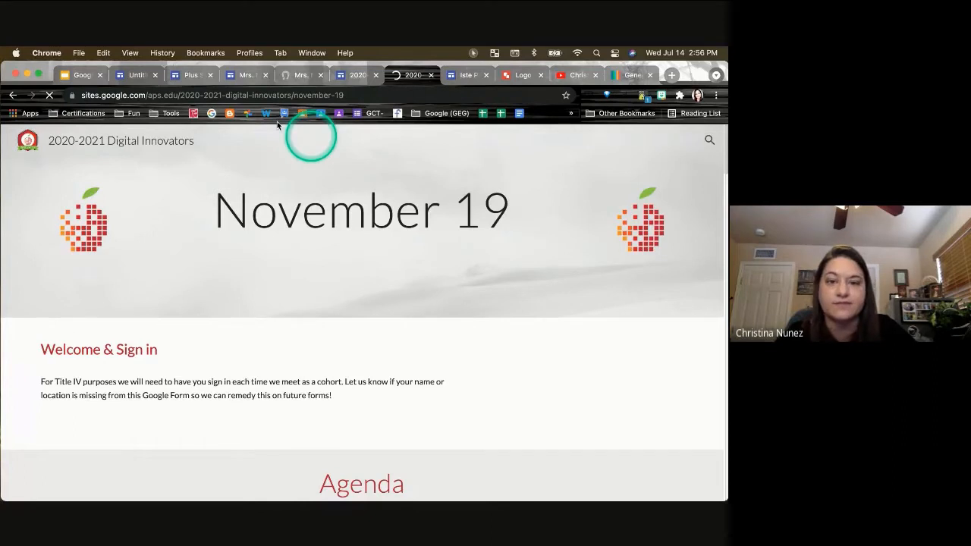
- In the untitled site, insert the shaded red apple with a green leaf from the "apple clipart" image search onto the home page
left_click(137, 75)
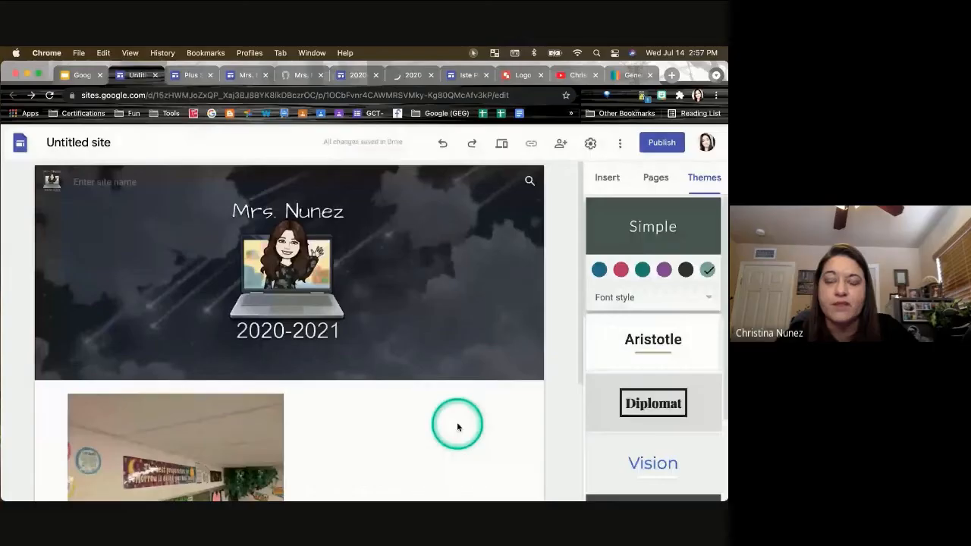
left_click(605, 182)
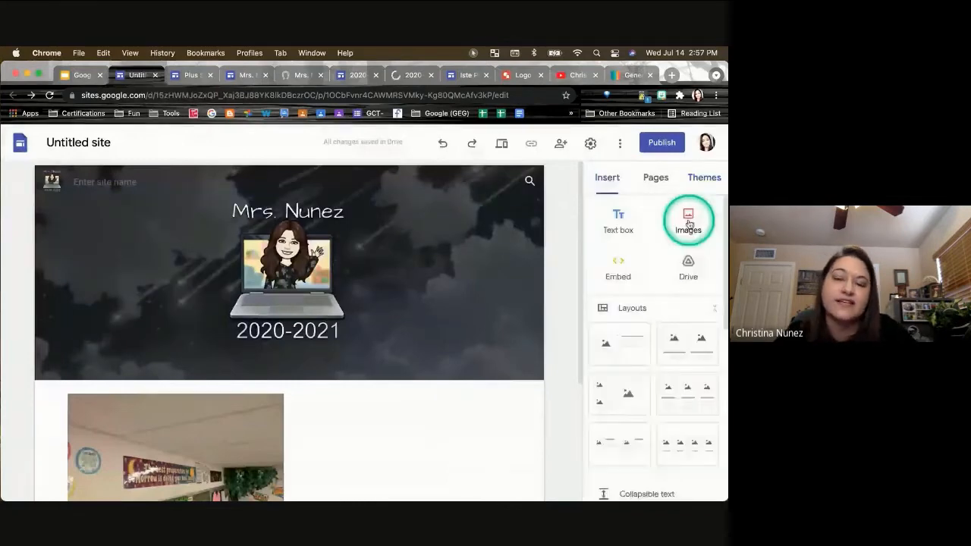
left_click(689, 223)
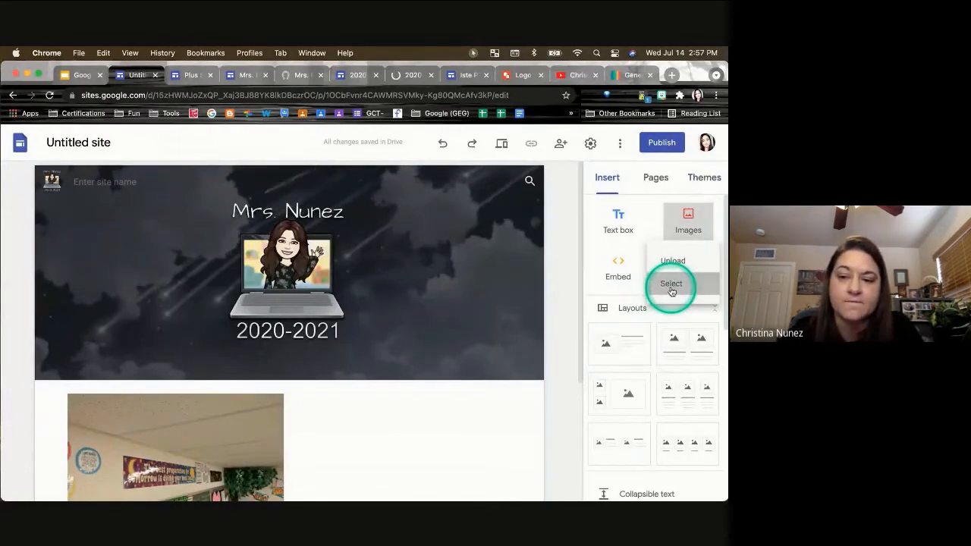
left_click(672, 287)
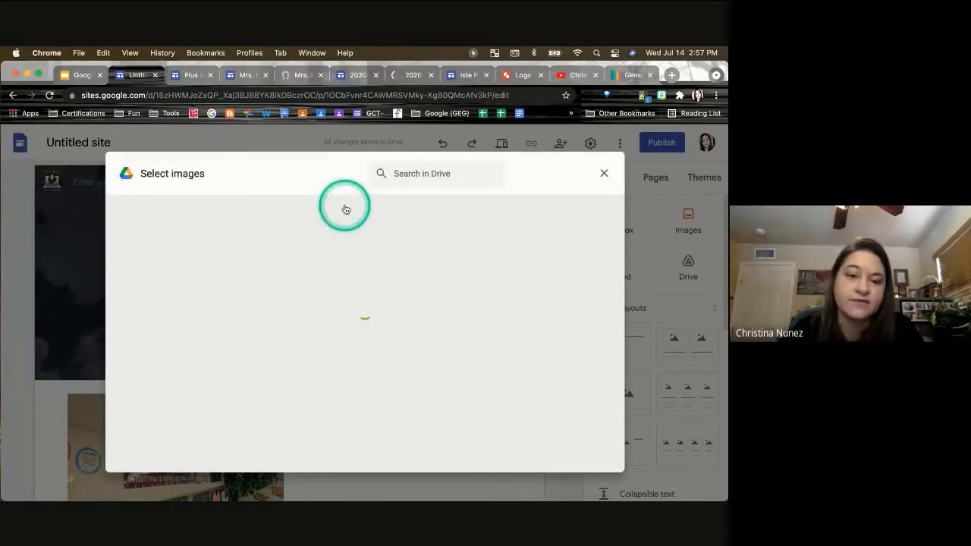
left_click(458, 267)
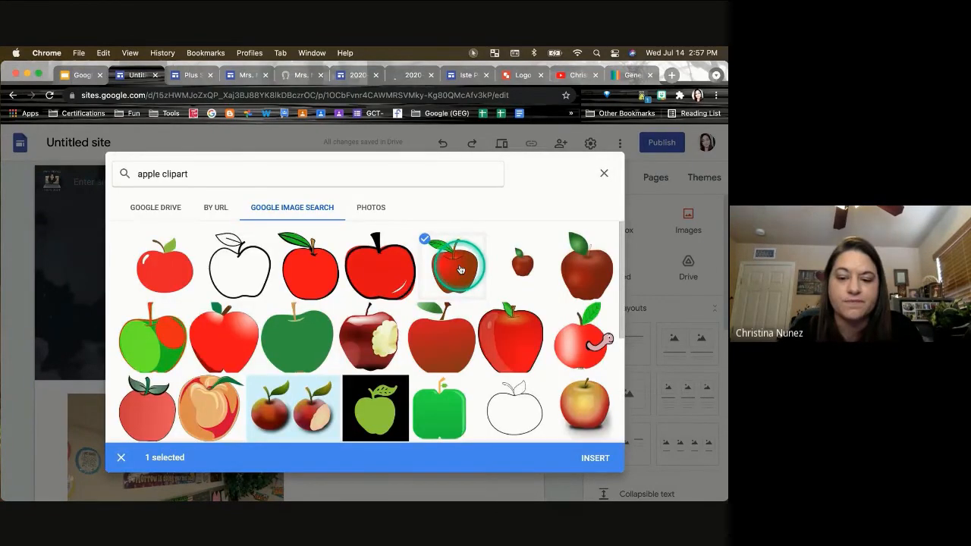
left_click(596, 458)
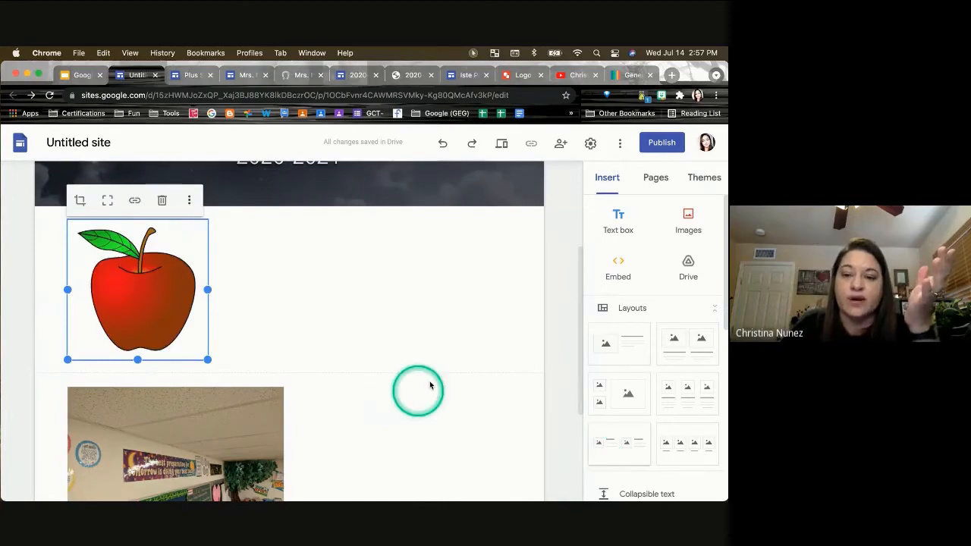
- Add a new page named "Sample Page" to the untitled site
scroll(462, 326, "up", 3)
left_click(654, 179)
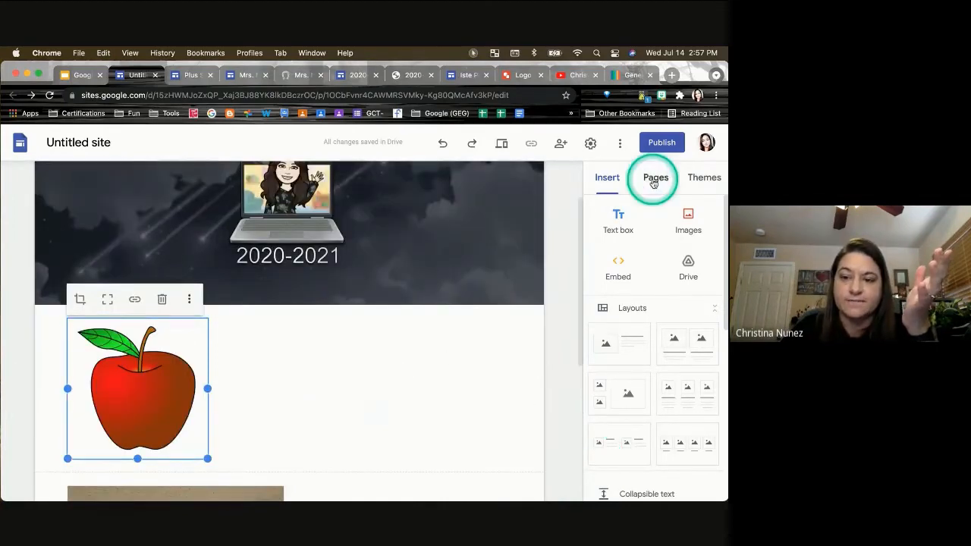
left_click(658, 462)
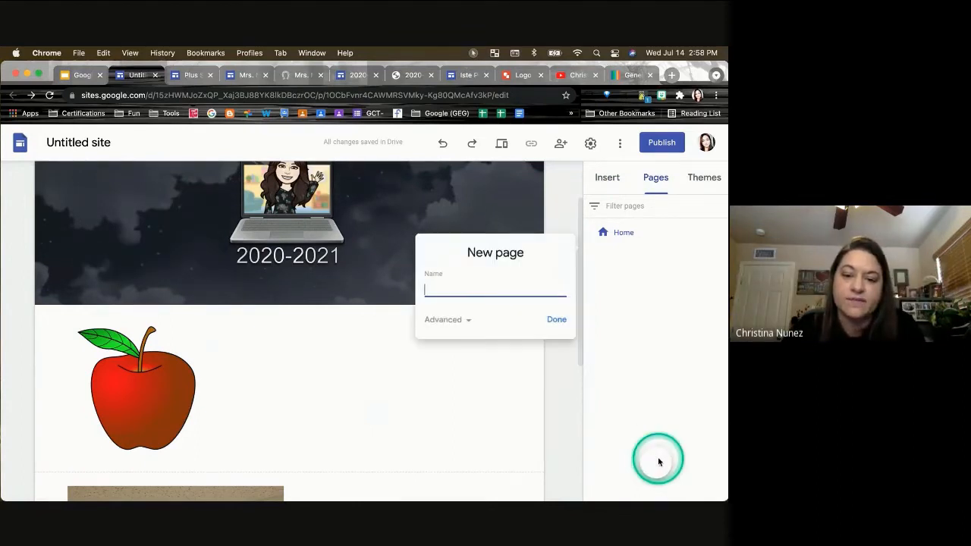
type("Sam")
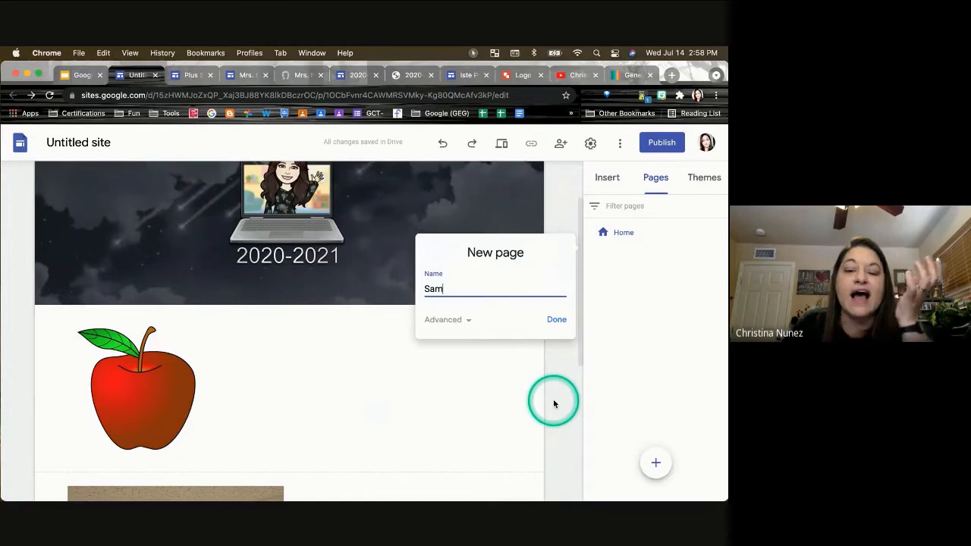
type("ple Page")
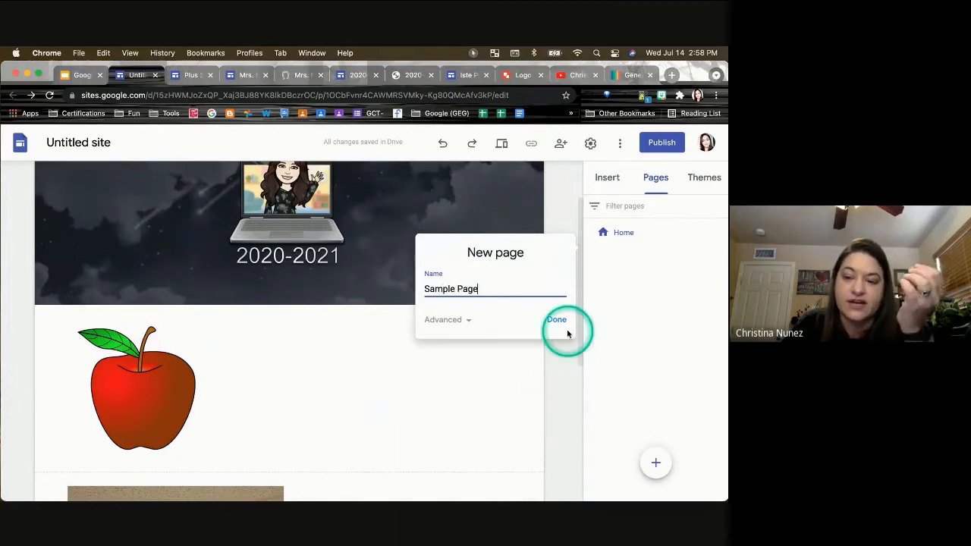
left_click(558, 320)
left_click(673, 319)
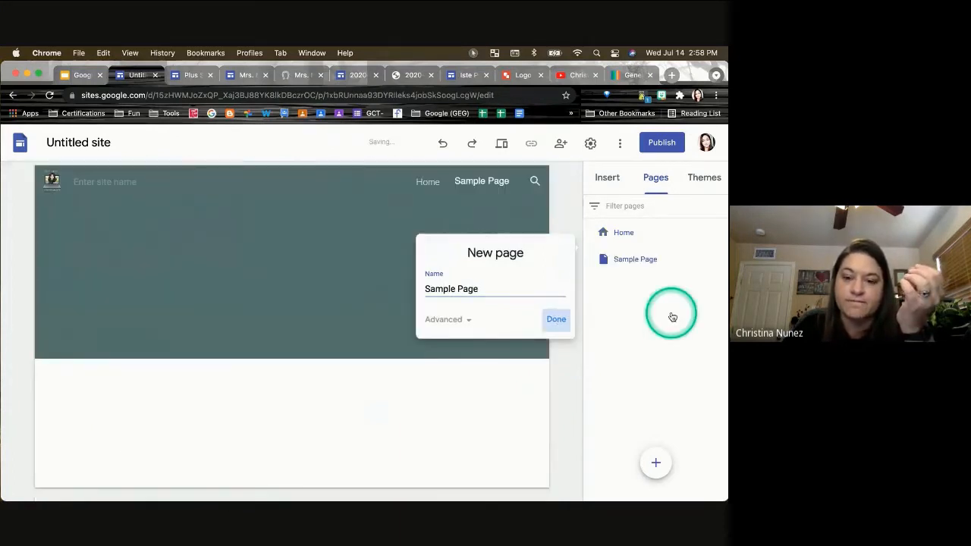
left_click(541, 238)
left_click(471, 181)
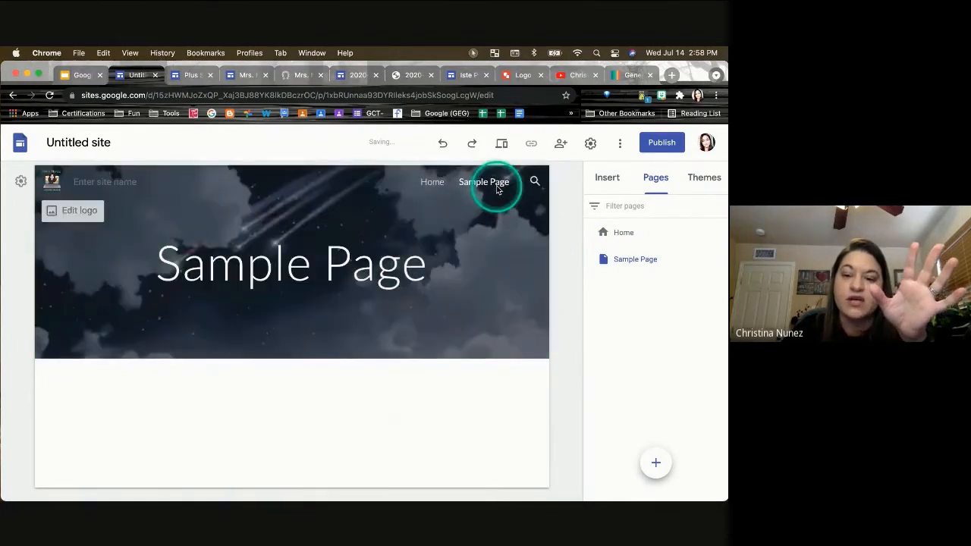
- Hide Sample Page from the site's navigation
left_click(660, 260)
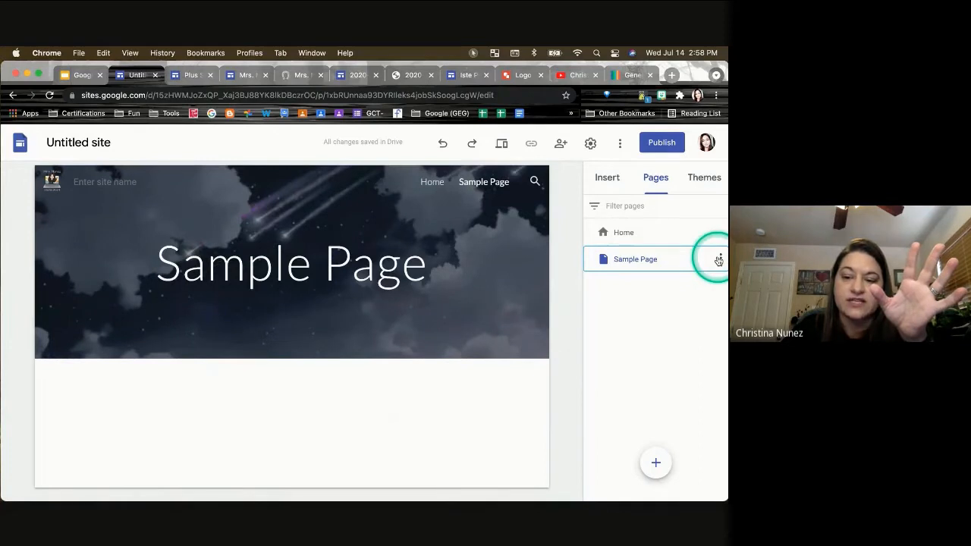
left_click(719, 259)
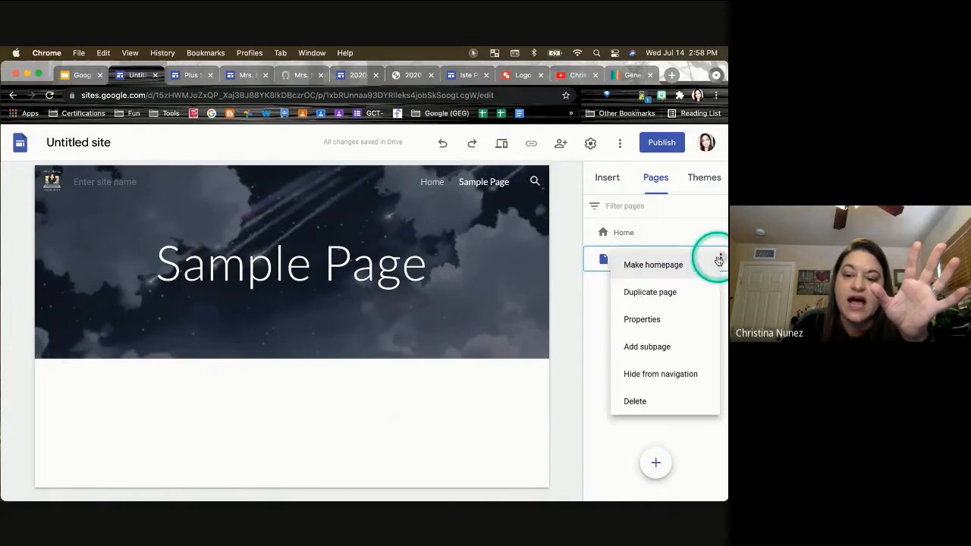
left_click(660, 380)
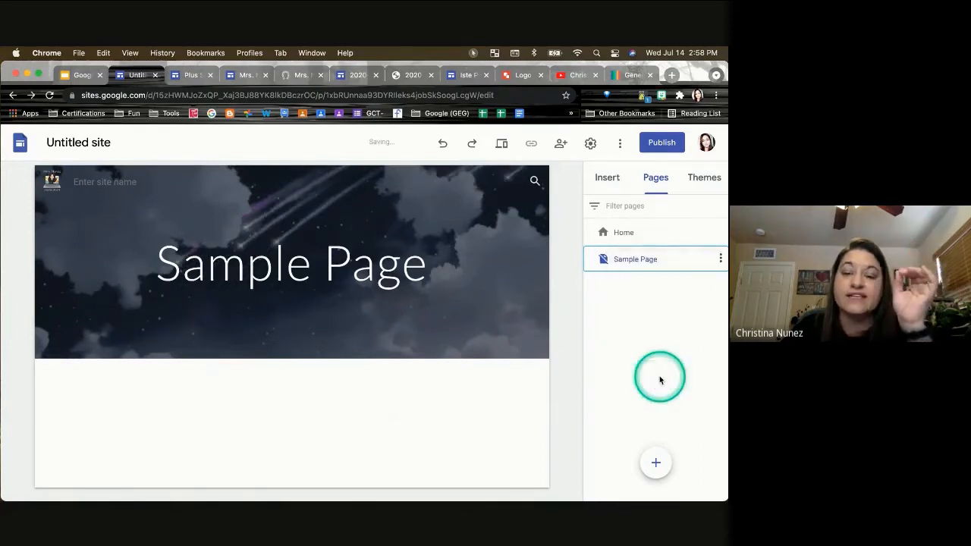
- Link the apple image on the Home page to the hidden Sample Page
left_click(624, 233)
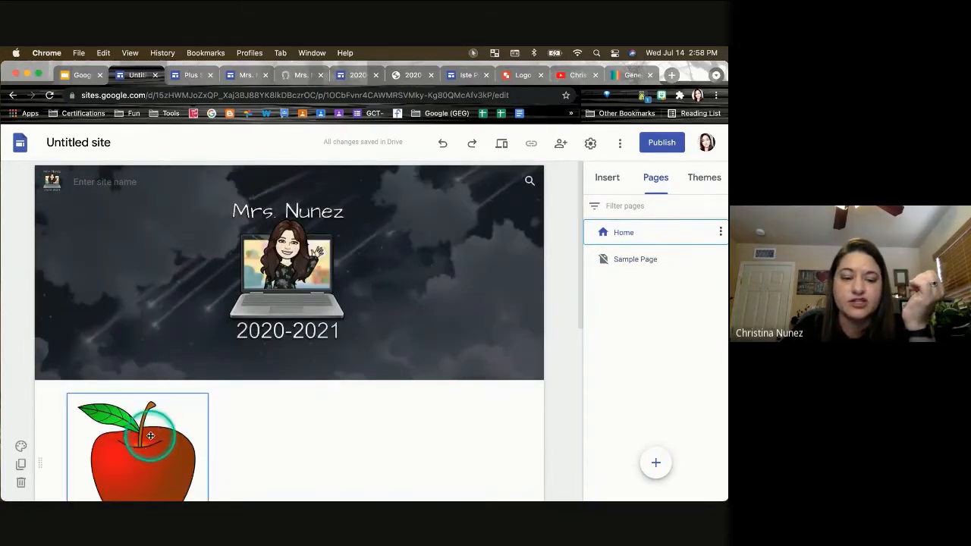
left_click(149, 426)
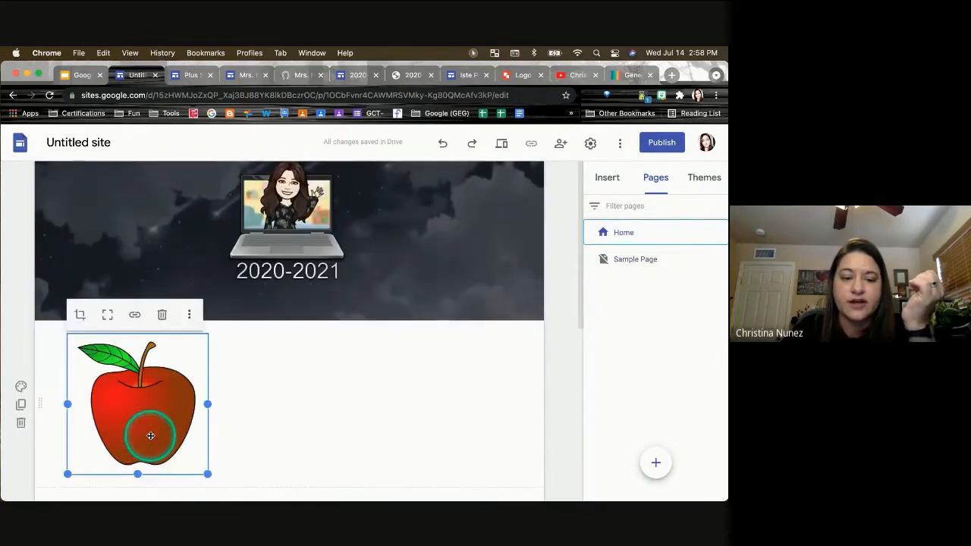
left_click(135, 306)
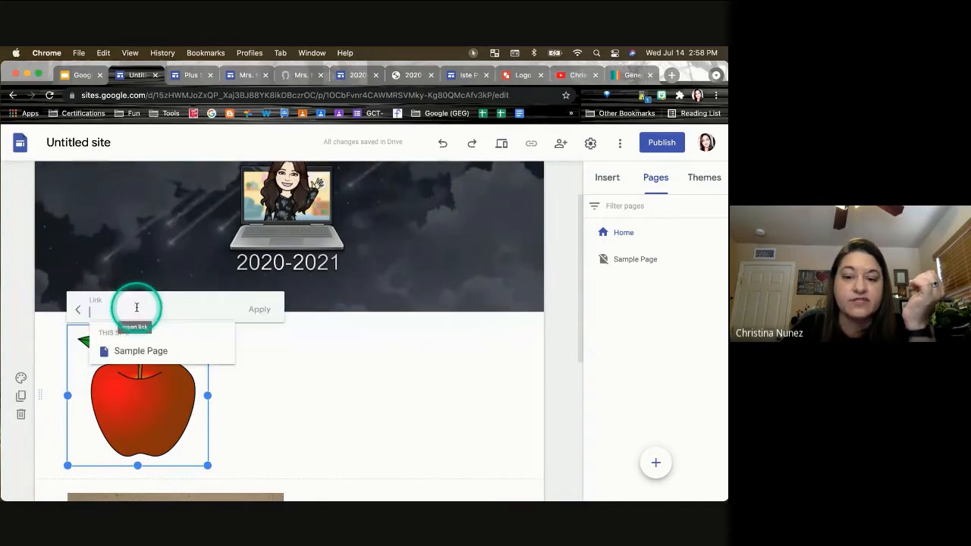
left_click(160, 352)
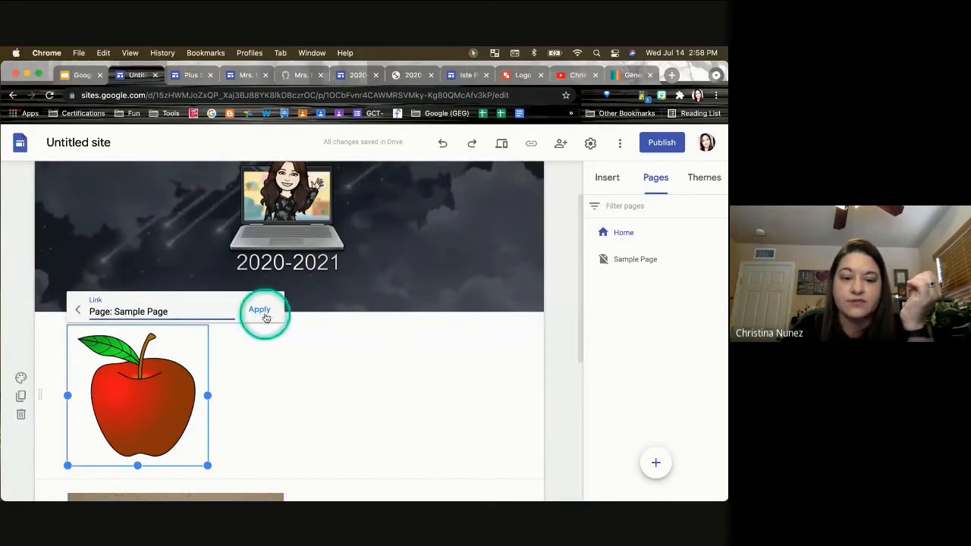
left_click(265, 317)
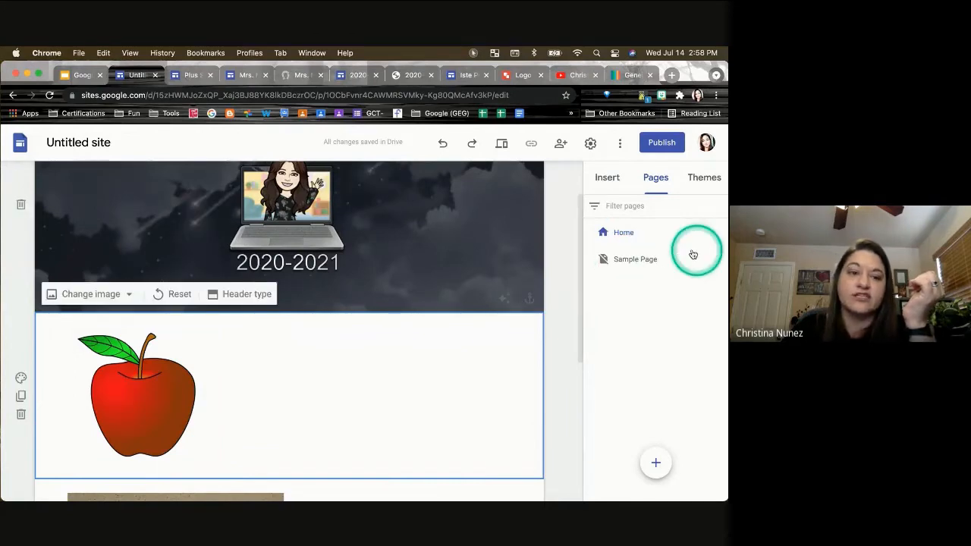
- Return to the presentation and show the "Link images to hidden pages" slide after the custom buttons slide
left_click(79, 76)
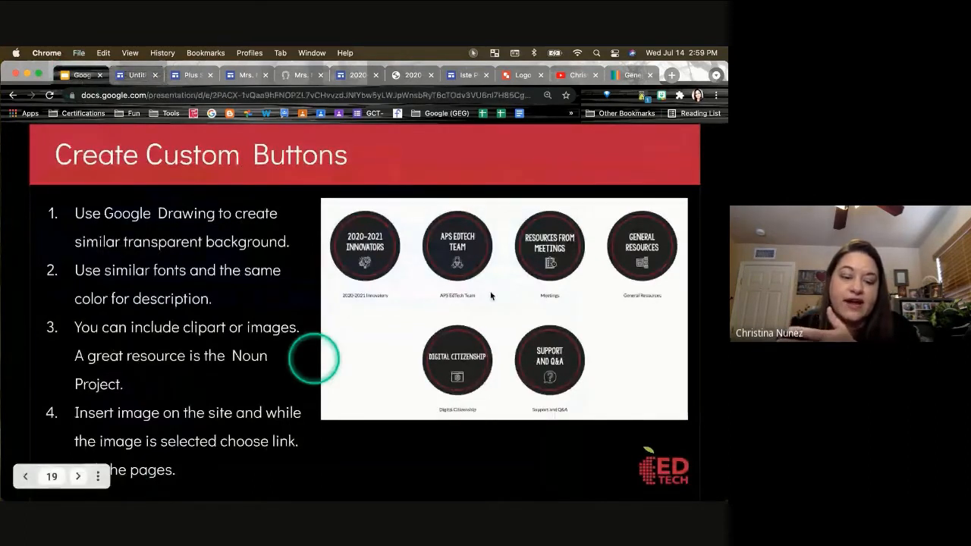
left_click(78, 477)
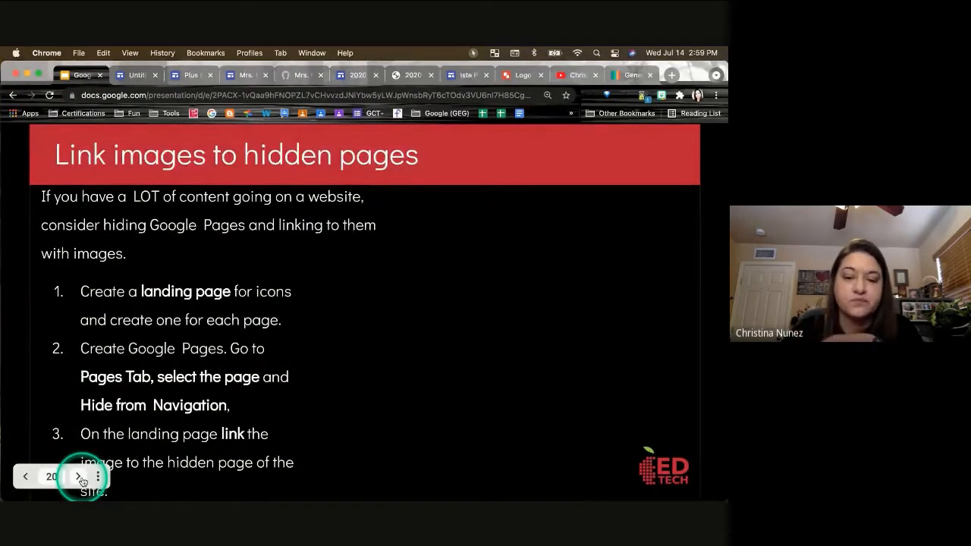
- Show the "Use Collapsible Text" slide, and examine the collapsible text option and December sections on the teacher site's Updates page in the editor
left_click(79, 477)
left_click(397, 379)
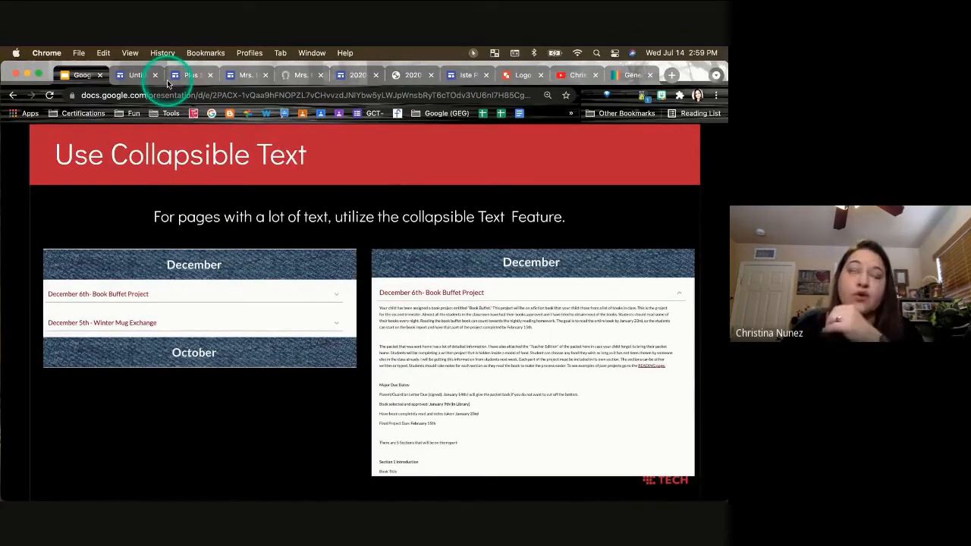
left_click(240, 76)
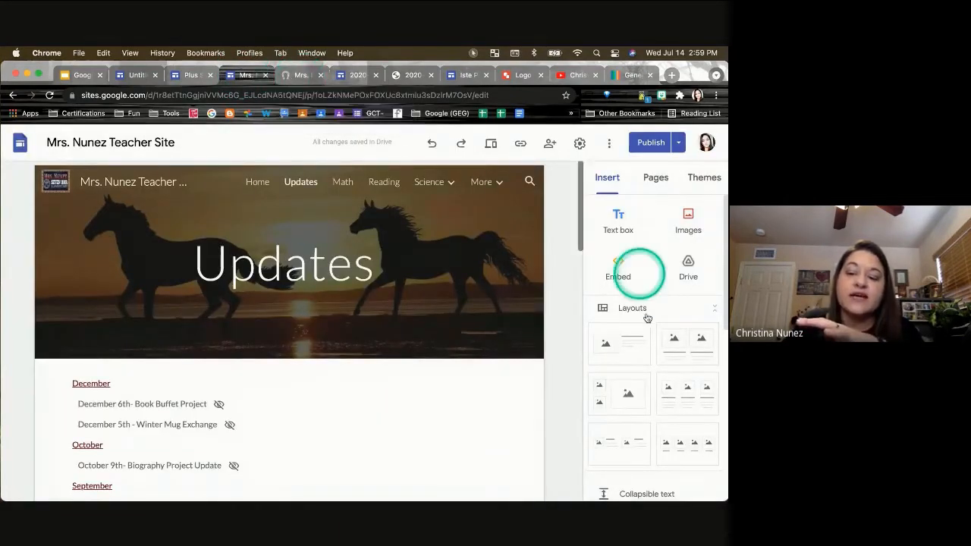
left_click(660, 397)
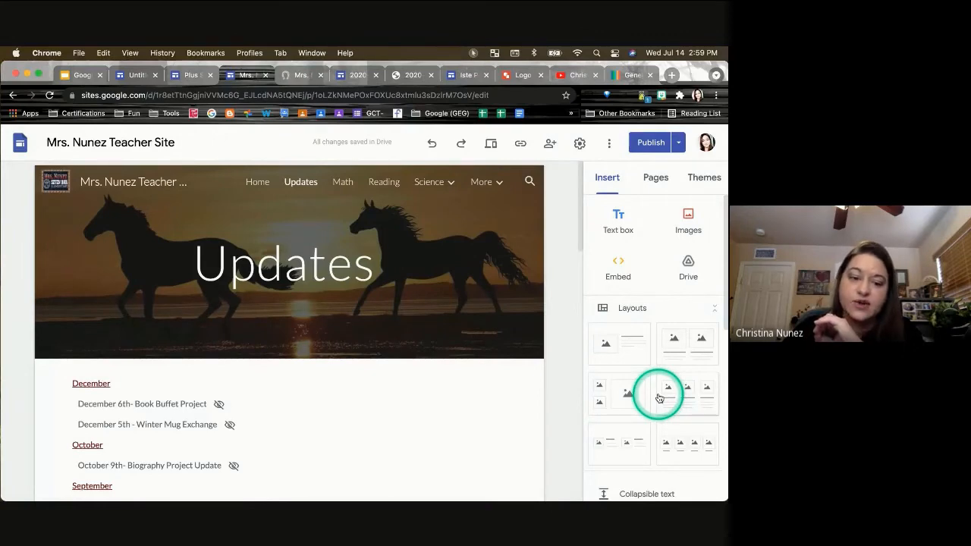
scroll(653, 396, "down", 3)
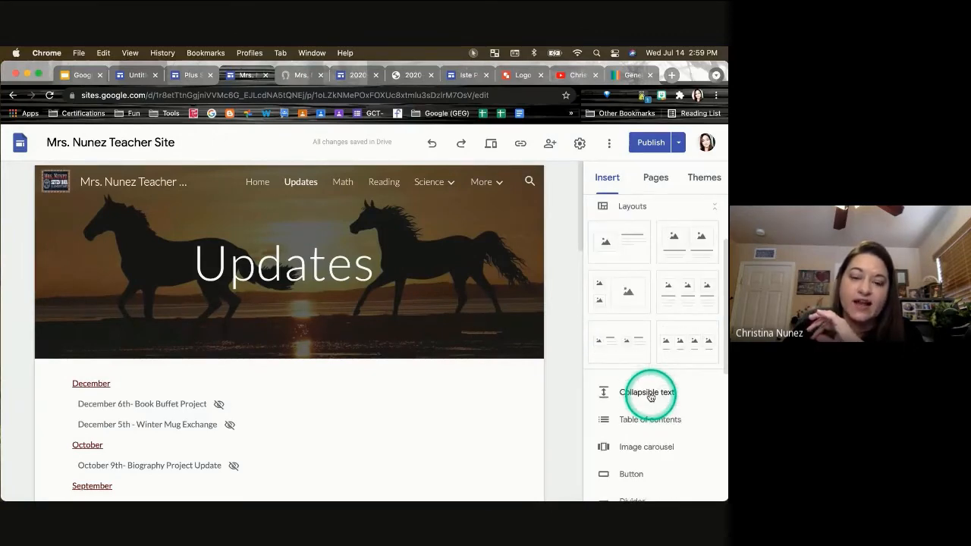
scroll(397, 278, "down", 6)
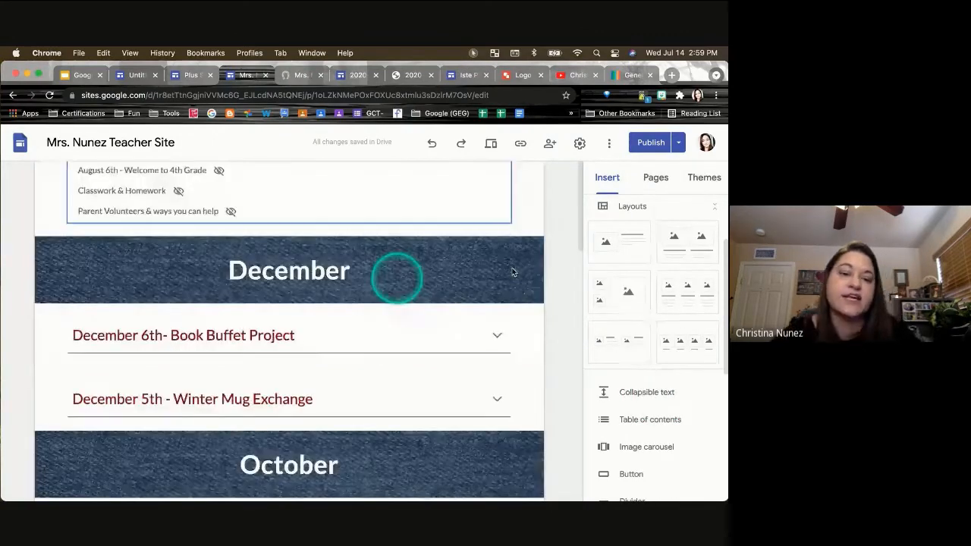
left_click(253, 340)
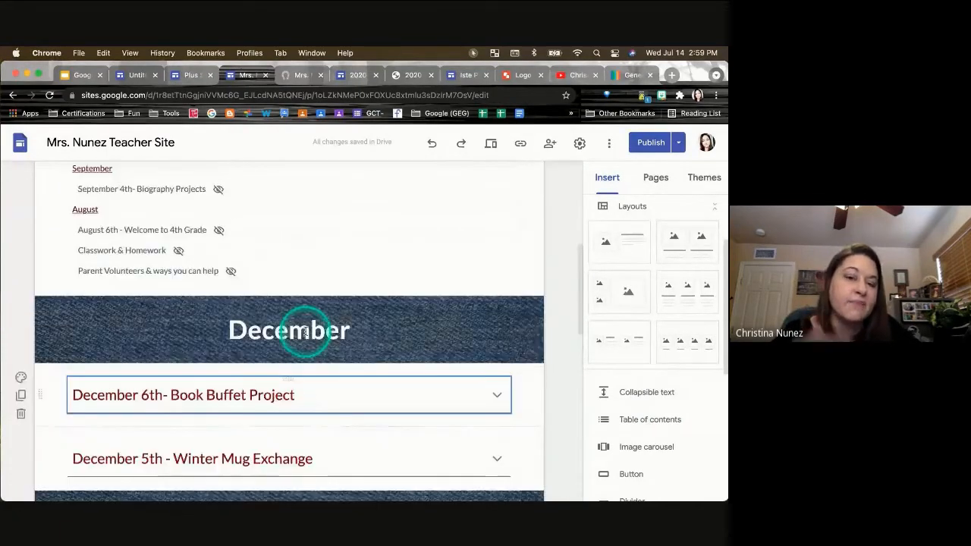
scroll(305, 331, "down", 1)
left_click(306, 332)
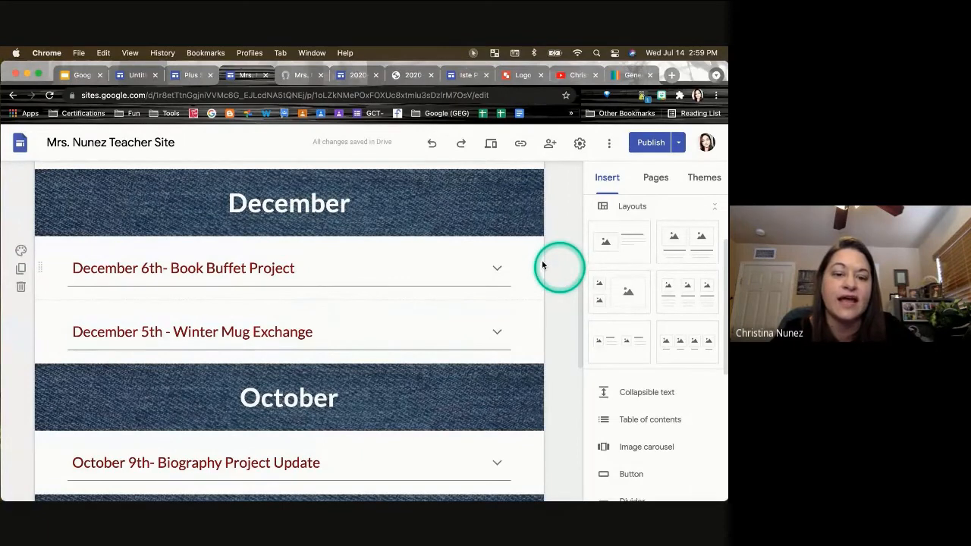
- Switch to the published teacher site and look through the collapsed monthly sections on its Updates page
left_click(300, 75)
left_click(497, 392)
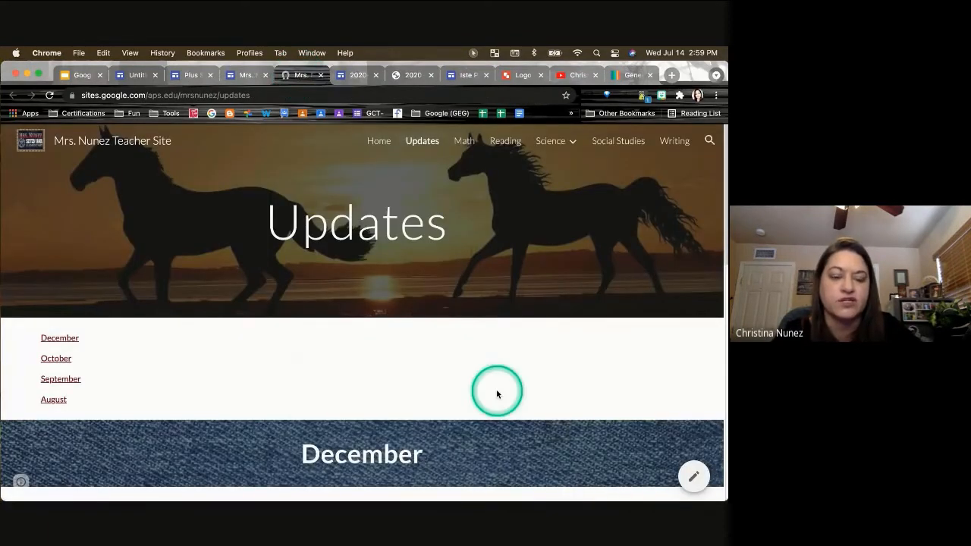
scroll(497, 394, "down", 5)
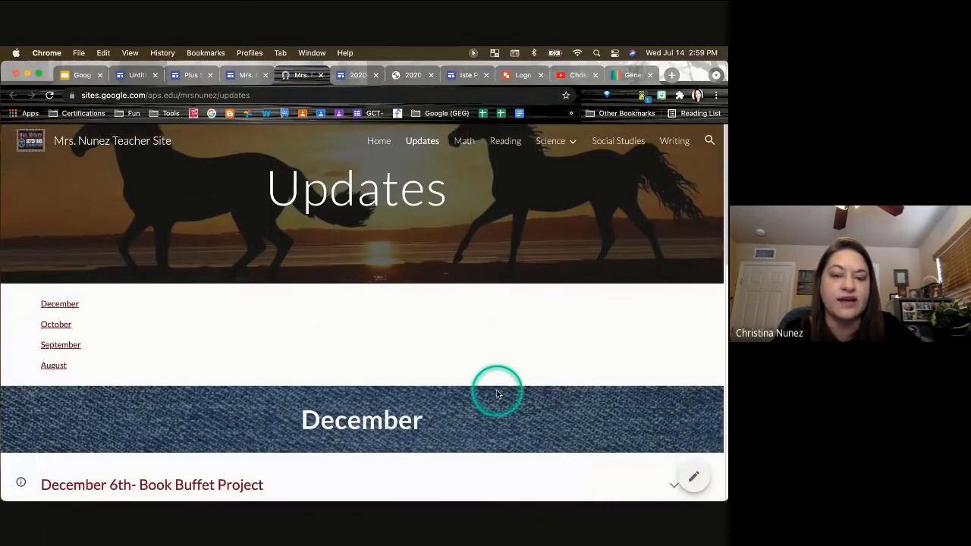
scroll(497, 393, "down", 3)
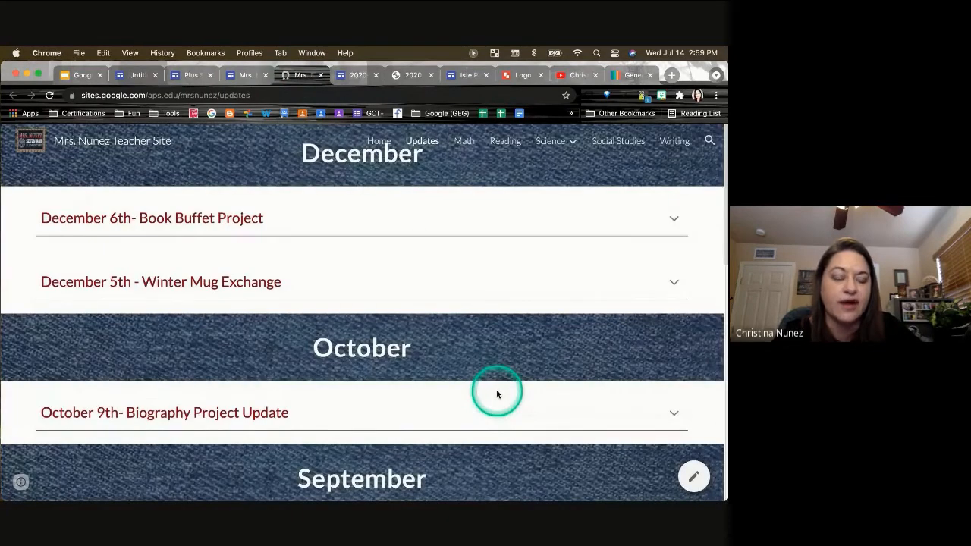
scroll(497, 394, "down", 3)
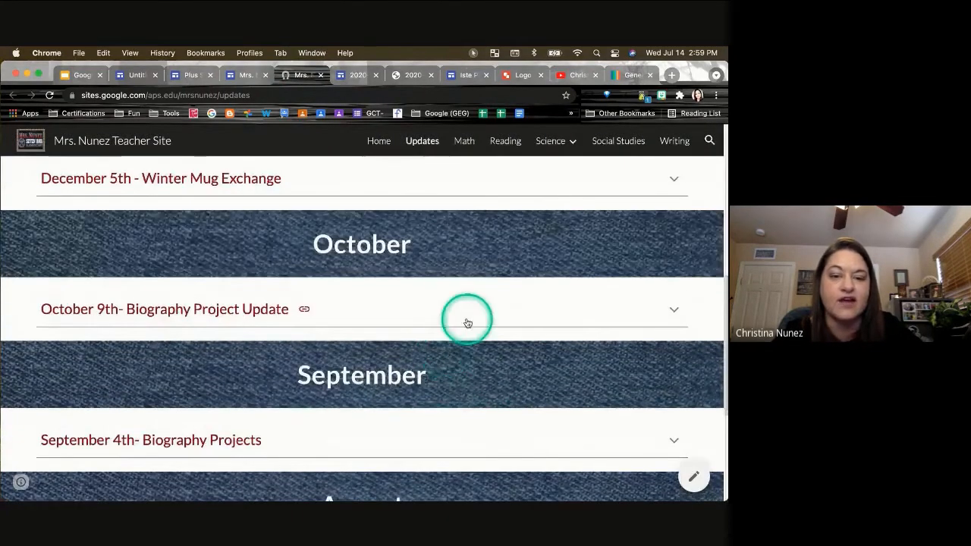
scroll(425, 219, "up", 4)
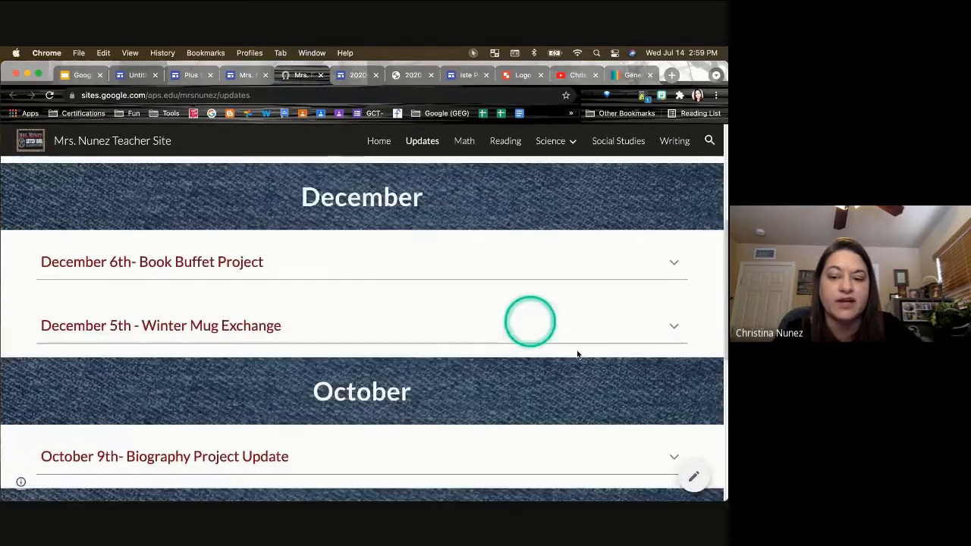
- Expand the "December 5th - Winter Mug Exchange" section, read through its letter and collapse it again
left_click(675, 328)
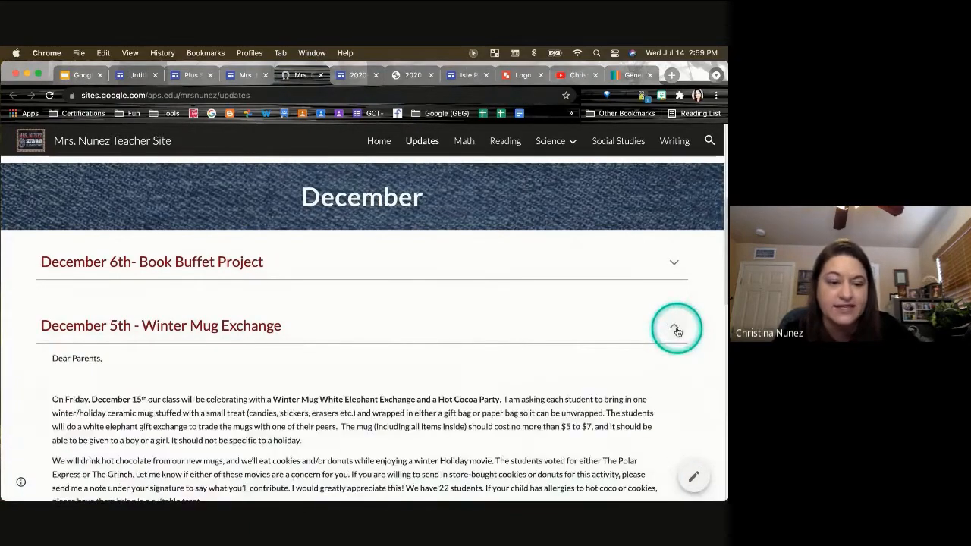
scroll(493, 398, "down", 5)
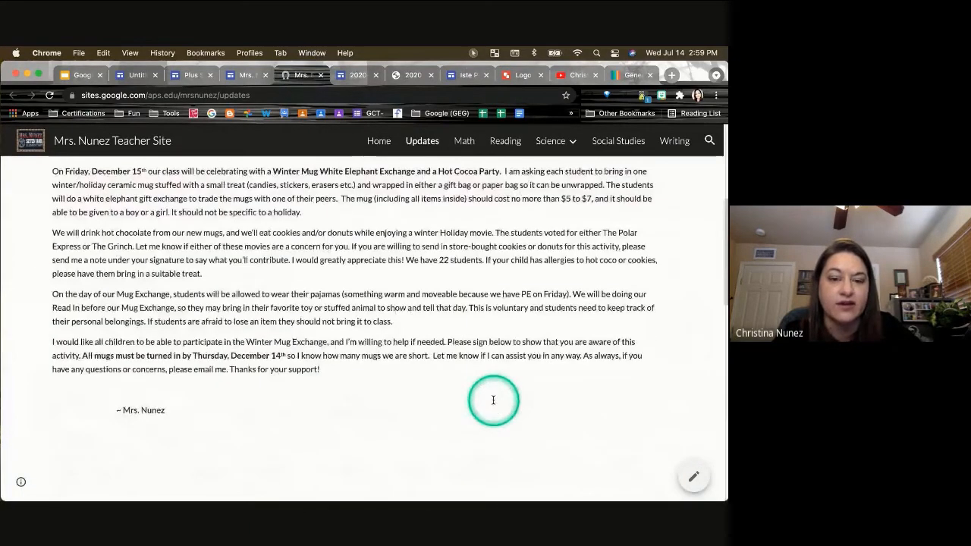
scroll(408, 193, "down", 1)
scroll(407, 194, "up", 1)
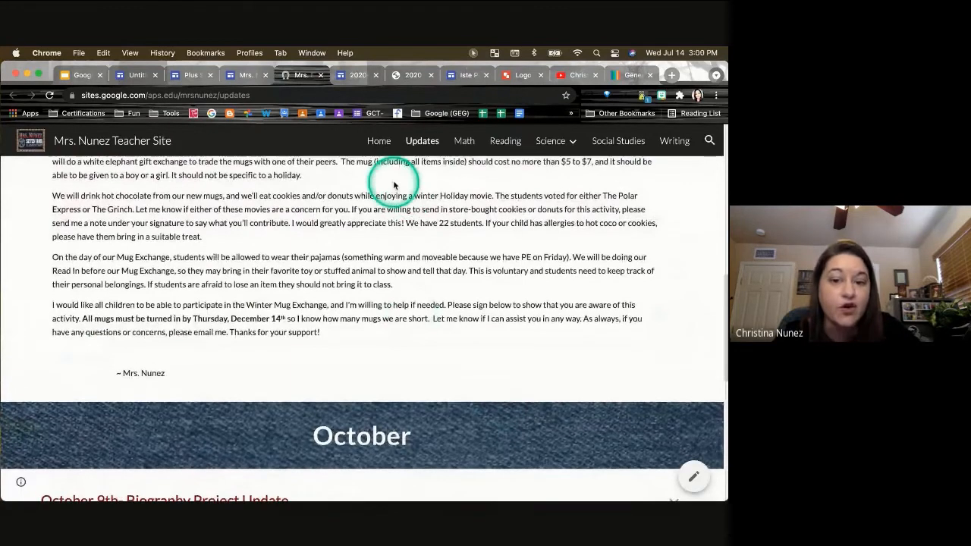
scroll(393, 182, "up", 3)
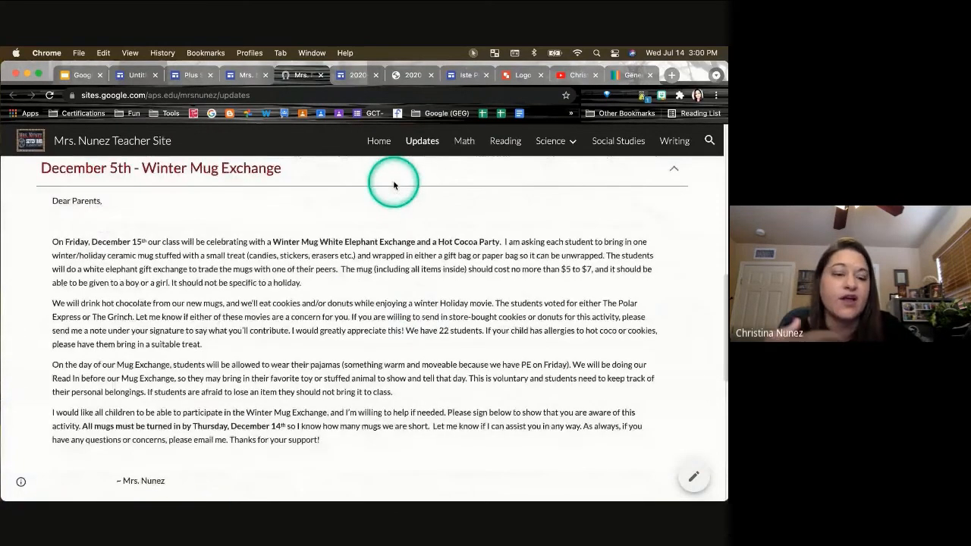
scroll(394, 185, "up", 2)
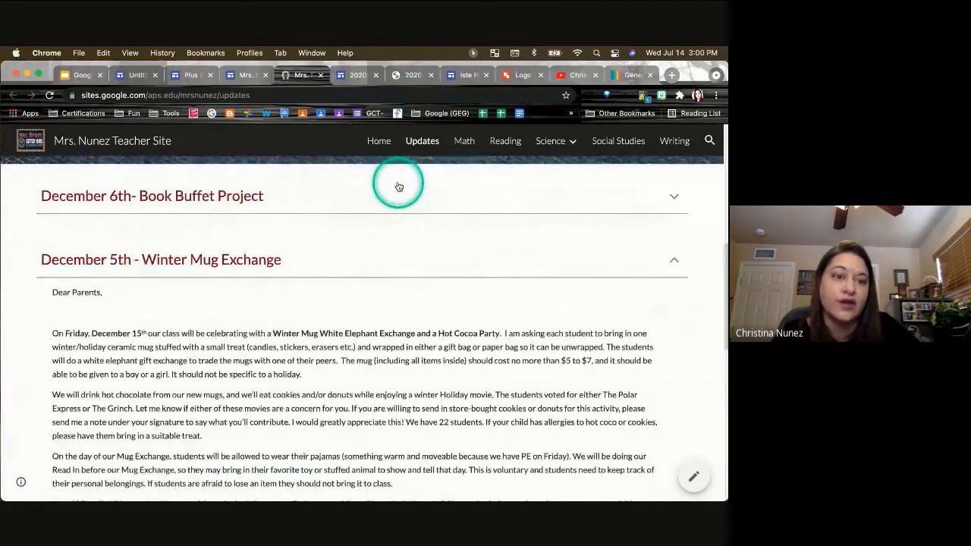
scroll(531, 227, "up", 1)
left_click(675, 272)
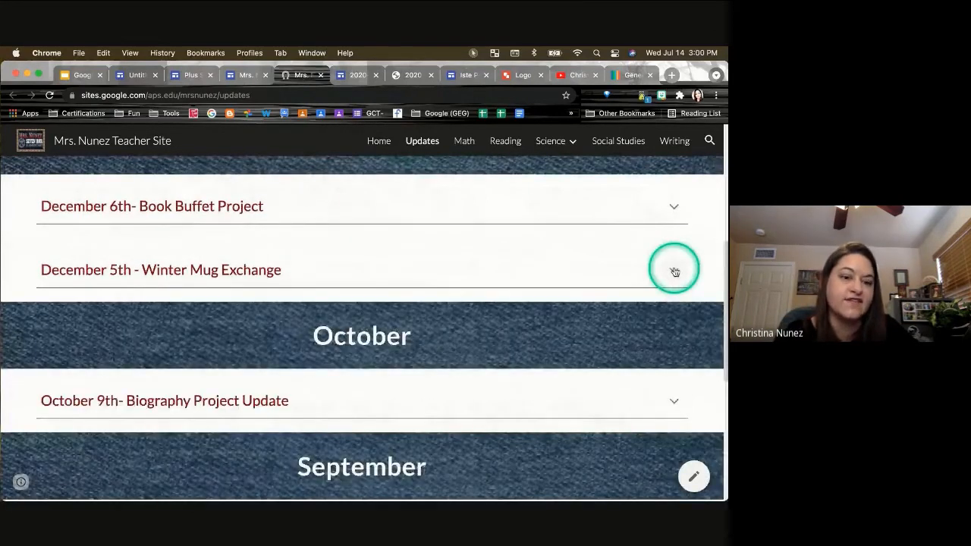
- Return to the presentation and show the "Use the Table of Contents" slide
left_click(81, 76)
left_click(82, 77)
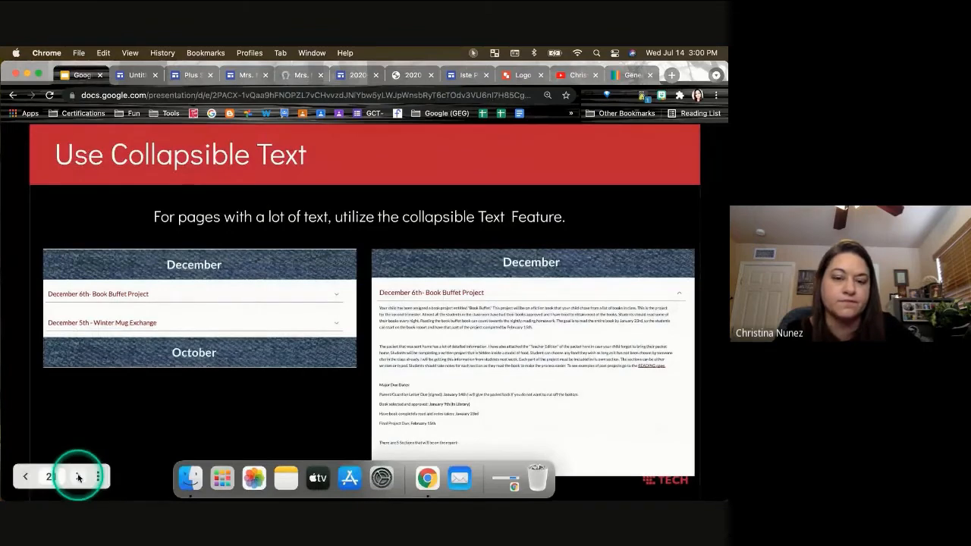
left_click(77, 476)
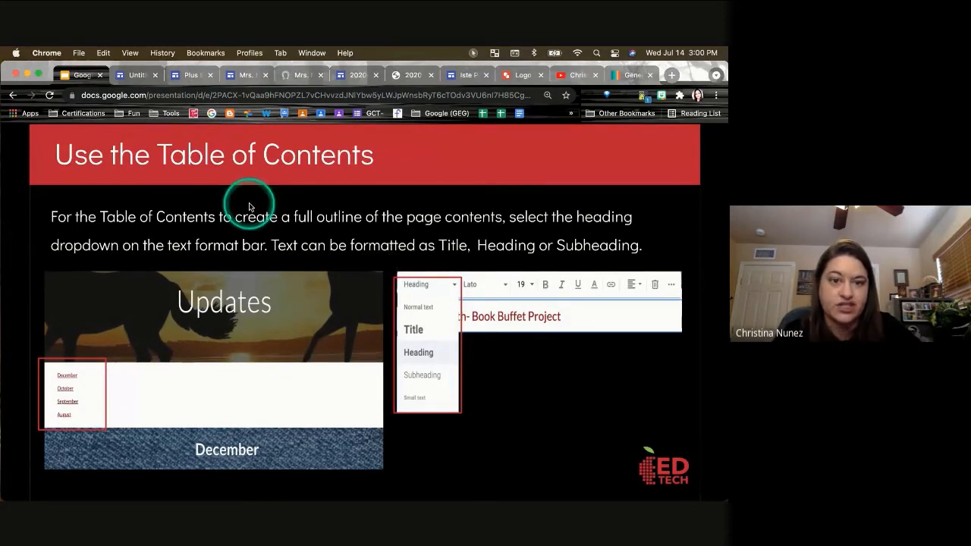
- In the teacher site editor, examine the Updates page's table of contents and open the text style choices for the December heading
left_click(248, 75)
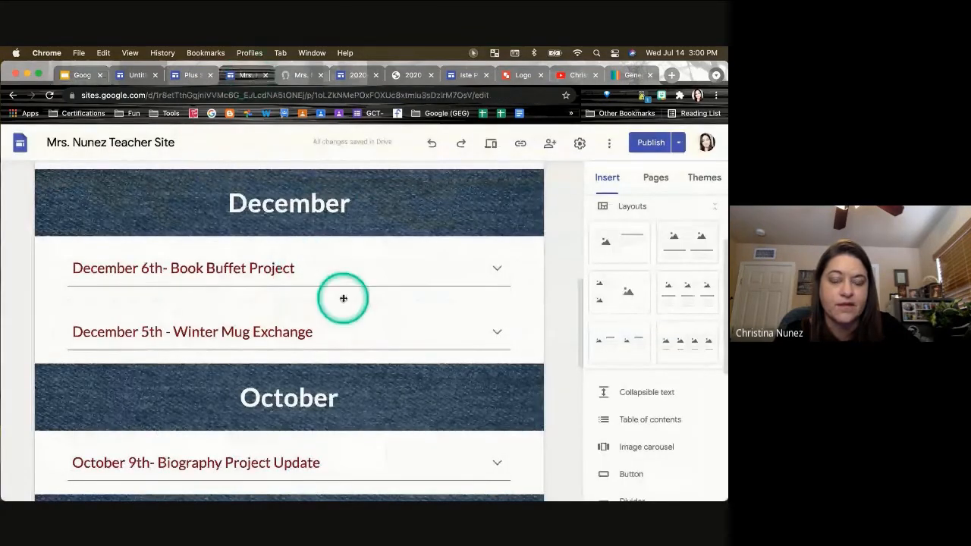
scroll(343, 298, "up", 6)
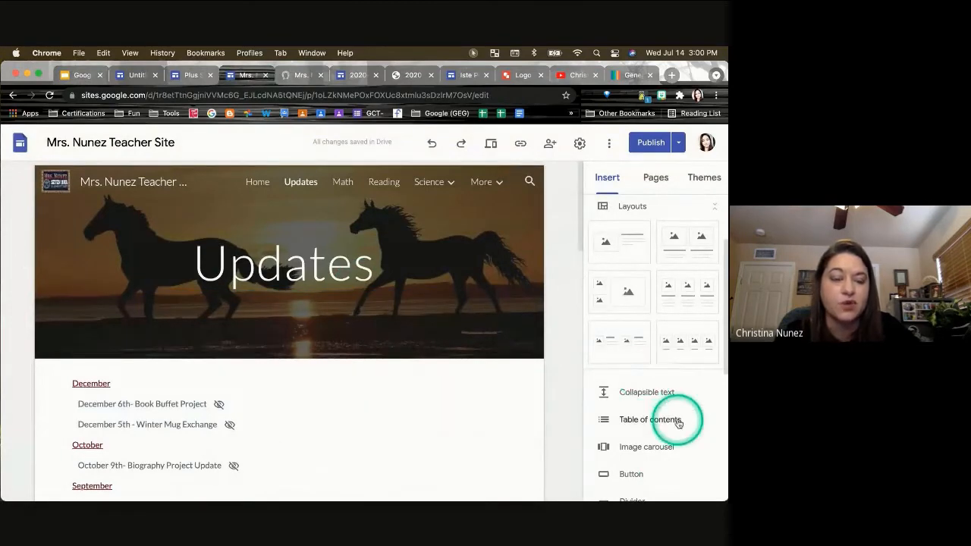
scroll(329, 451, "down", 3)
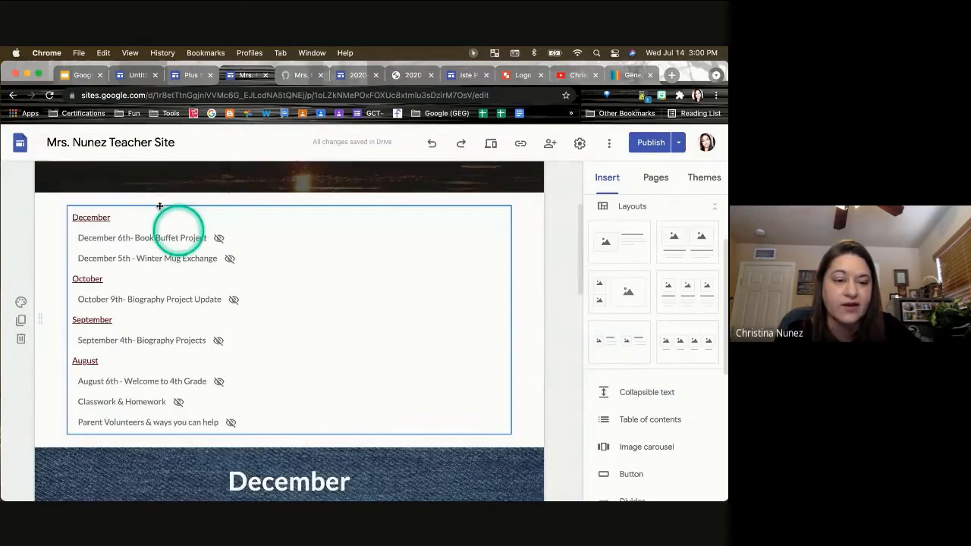
left_click(173, 410)
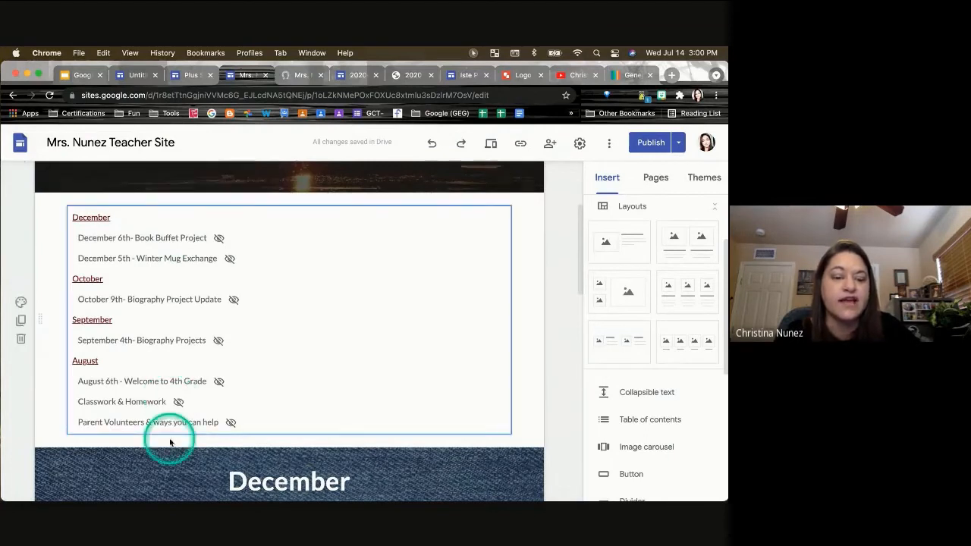
left_click(304, 490)
left_click(125, 451)
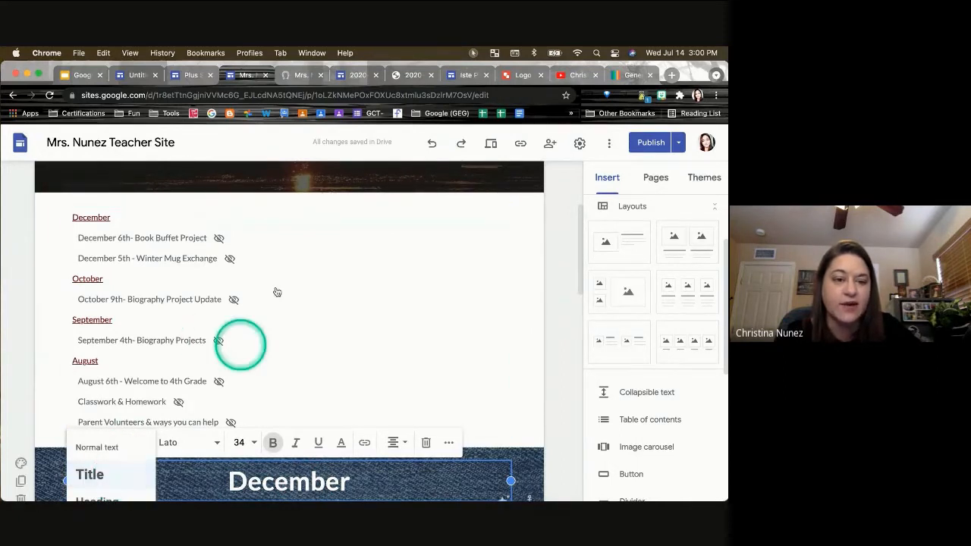
- Show the "Parent Volunteers & ways you can help" entry in the table of contents, and hide it again
left_click(147, 206)
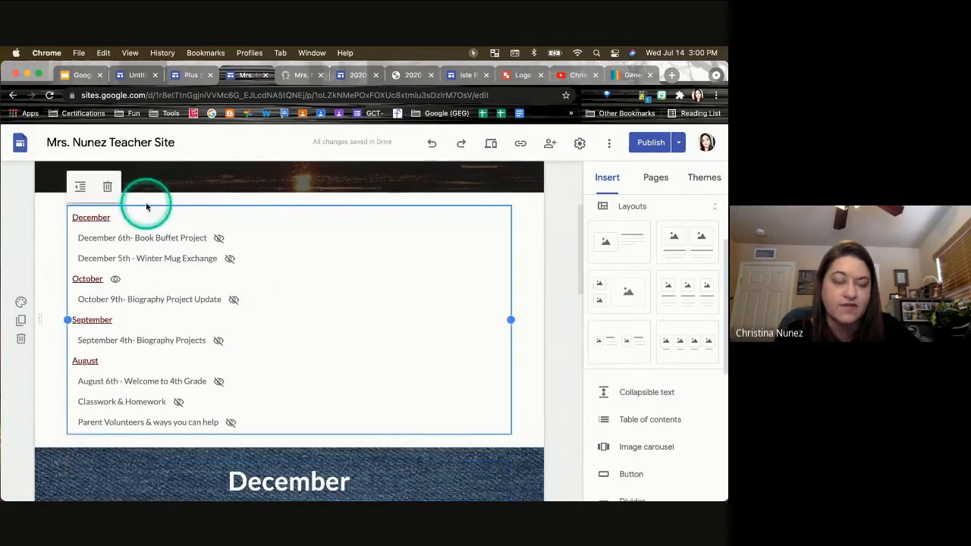
left_click(232, 423)
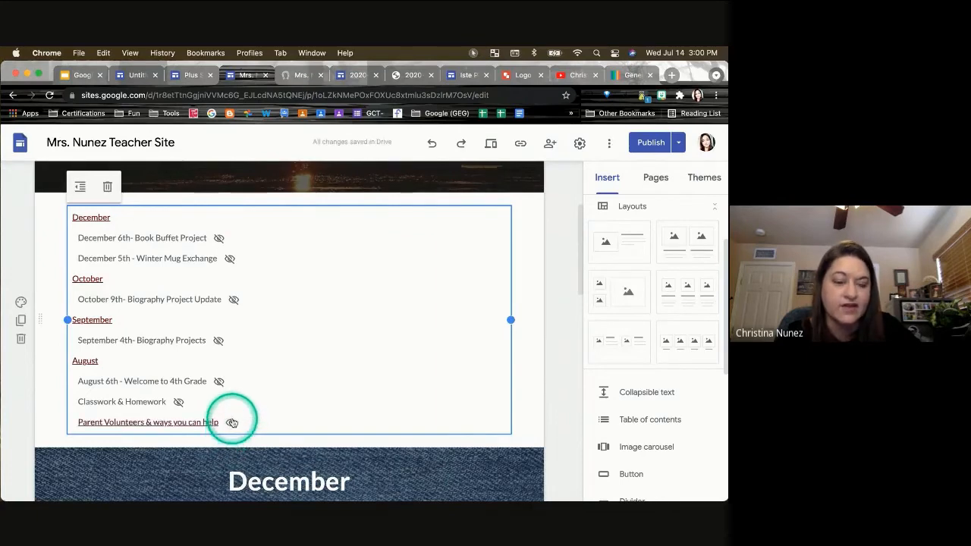
left_click(231, 423)
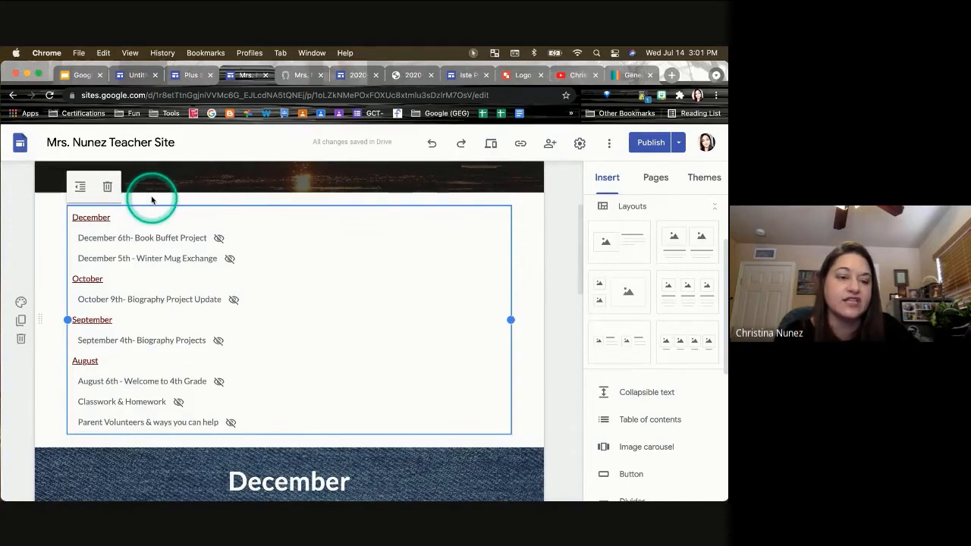
scroll(146, 258, "up", 1)
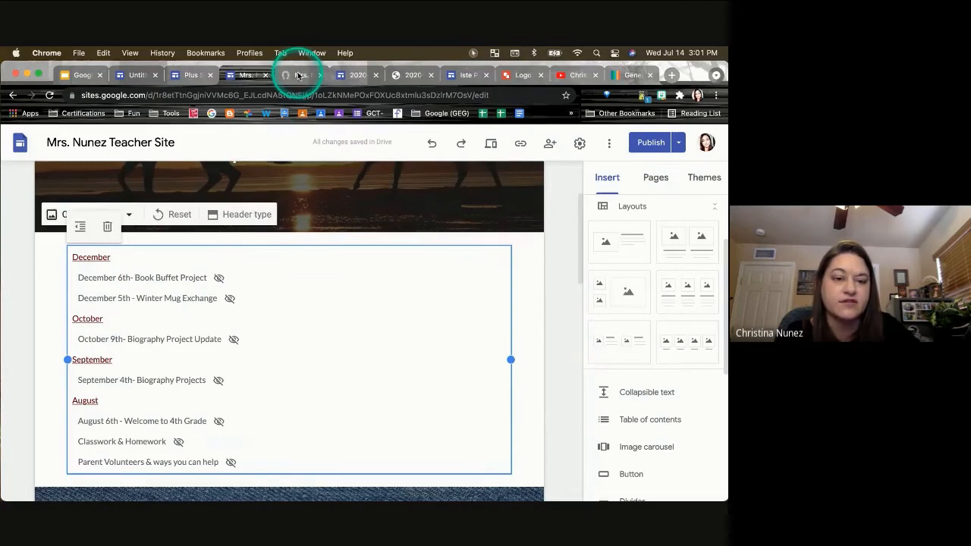
- On the published Updates page, jump to the September section through the table of contents
left_click(300, 76)
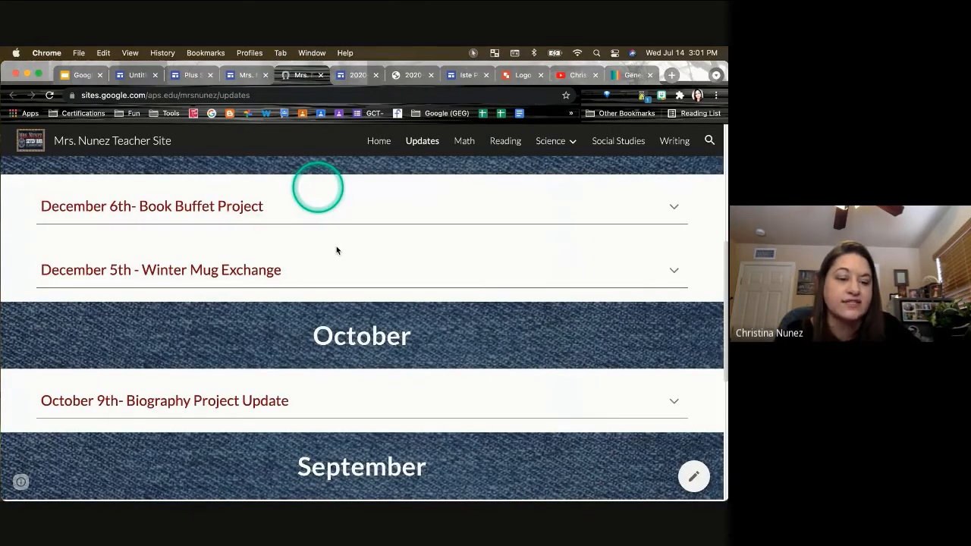
scroll(336, 250, "up", 4)
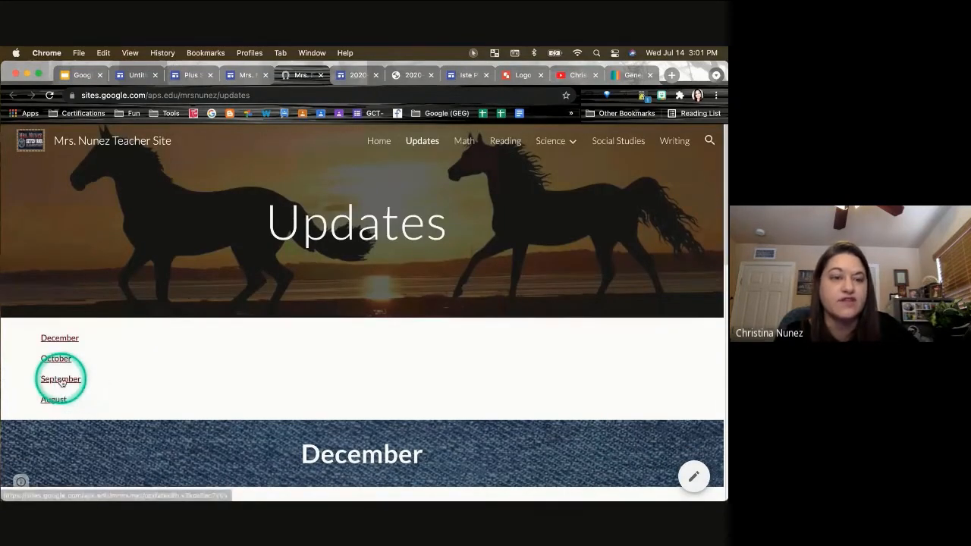
left_click(60, 379)
left_click(438, 283)
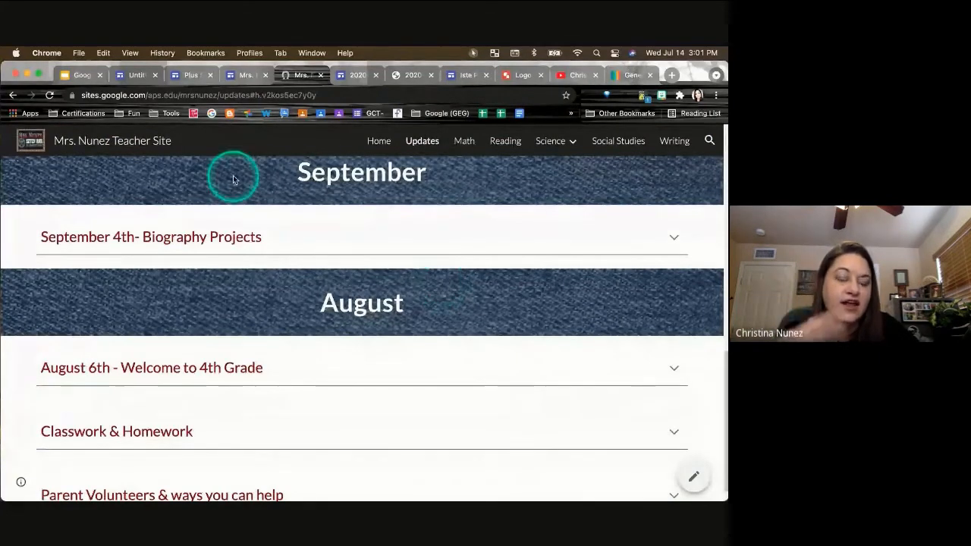
- Return to the presentation and advance to the "Embedding & Linking" slide
left_click(82, 75)
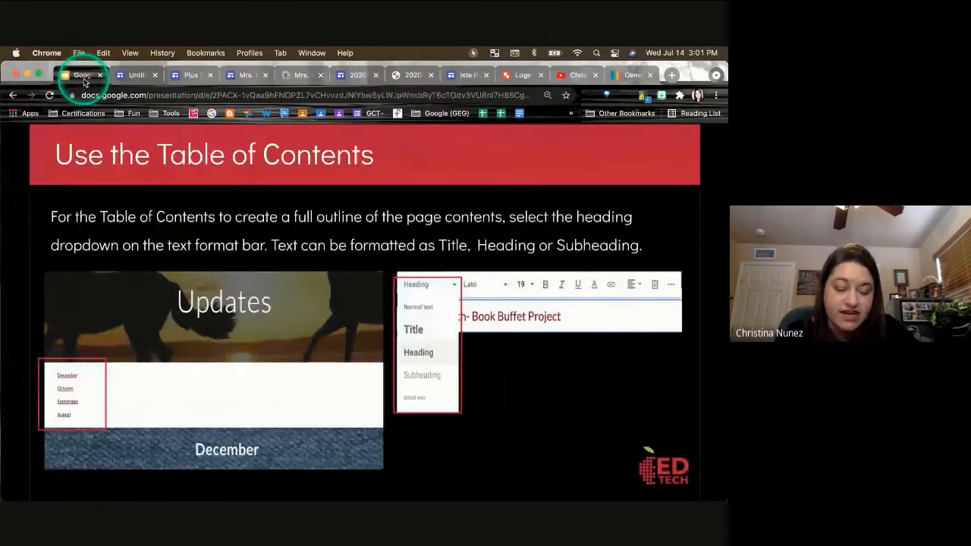
left_click(80, 476)
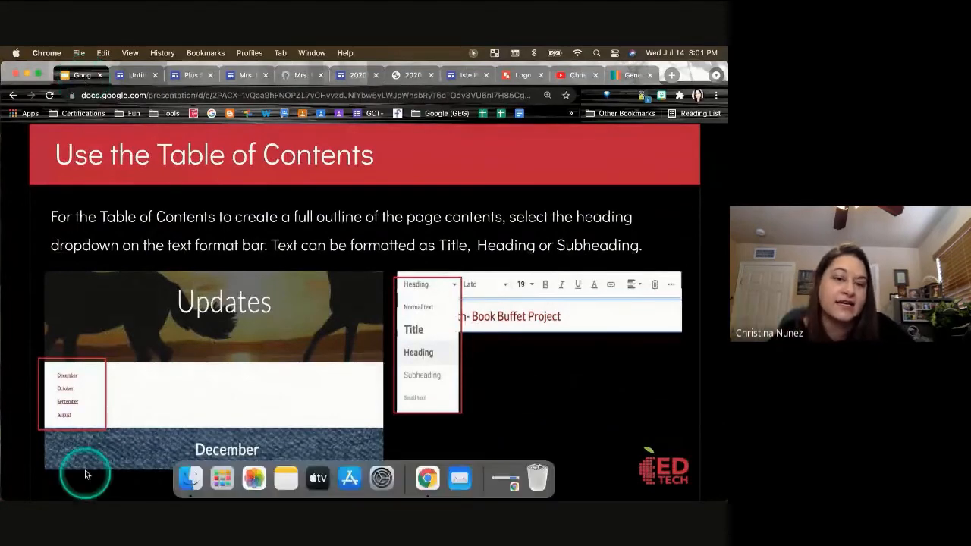
left_click(81, 476)
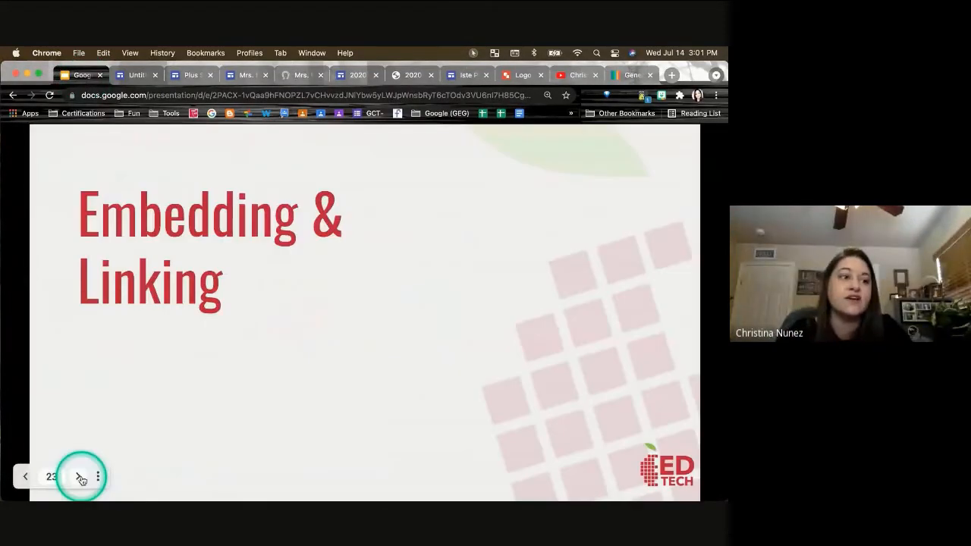
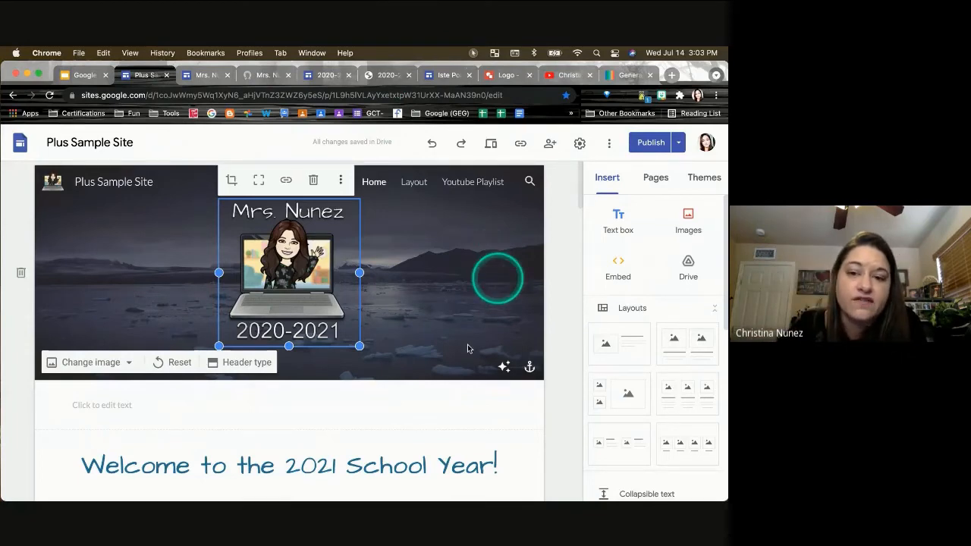
- Preview the home page of the Plus Sample Site and return to the editor
scroll(467, 348, "down", 1)
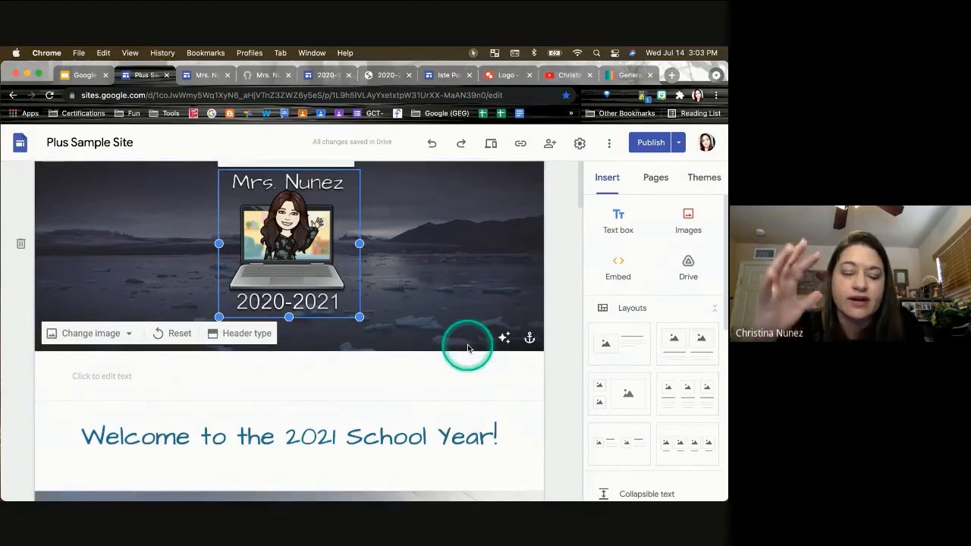
scroll(466, 347, "down", 1)
left_click(491, 144)
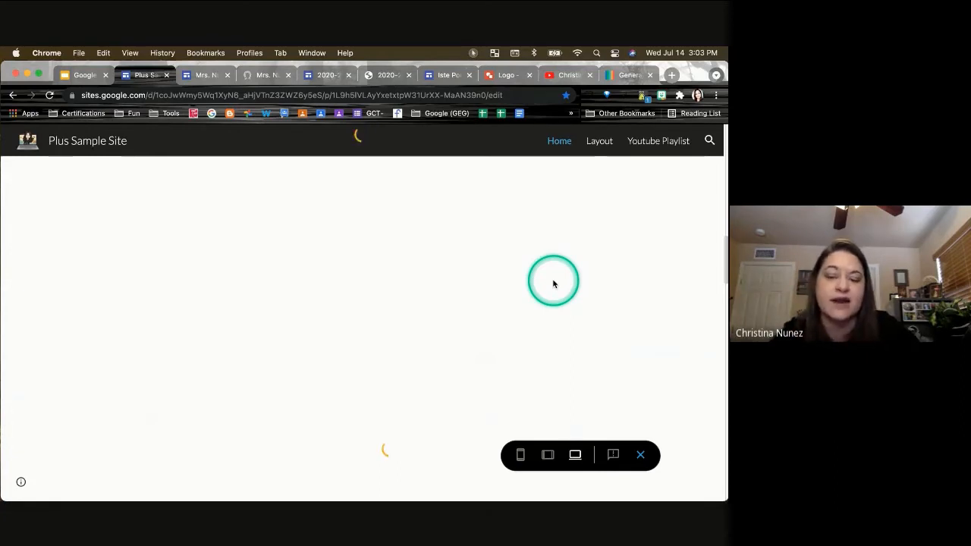
key("Escape")
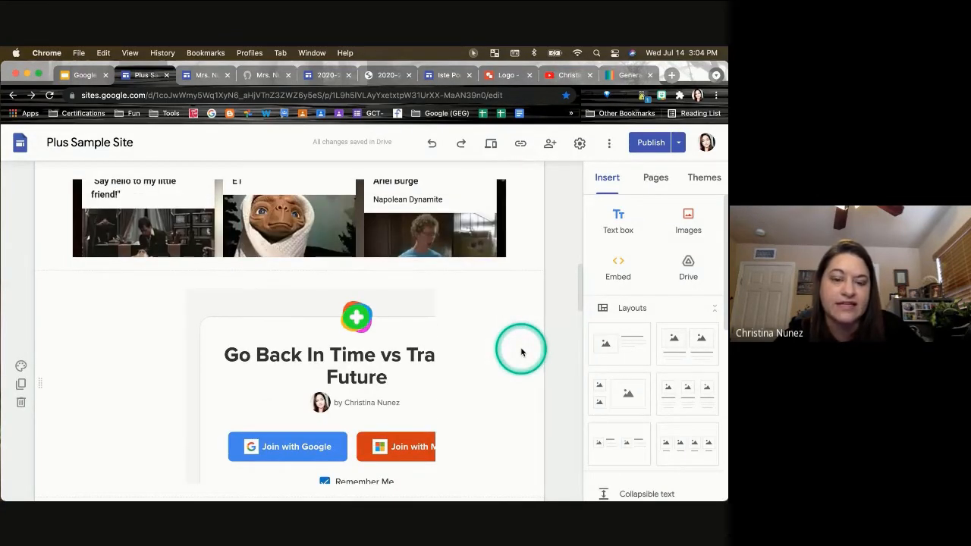
- Examine the home page's embedded engagement tools, from the Favorite Movies board to the tweets feed and audio player
scroll(522, 351, "up", 2)
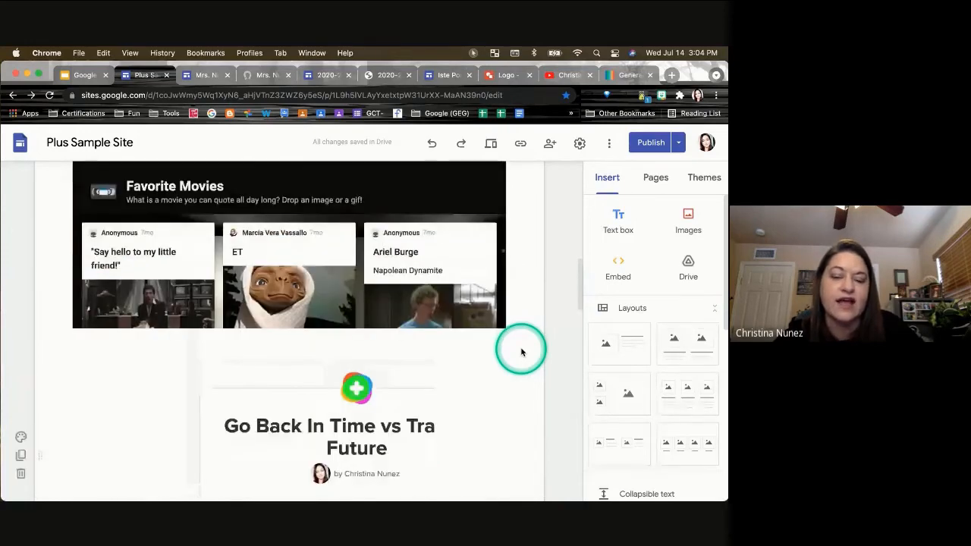
scroll(141, 329, "up", 2)
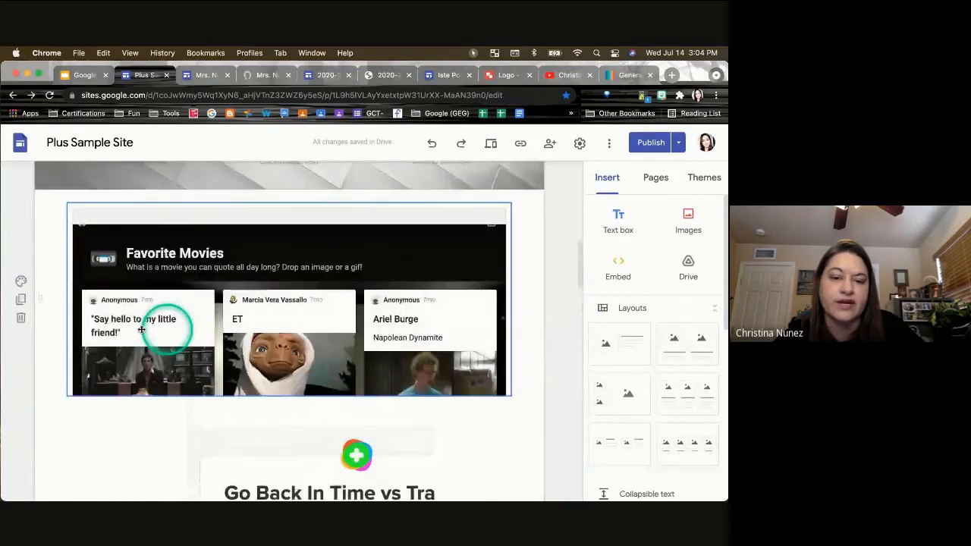
scroll(444, 334, "down", 4)
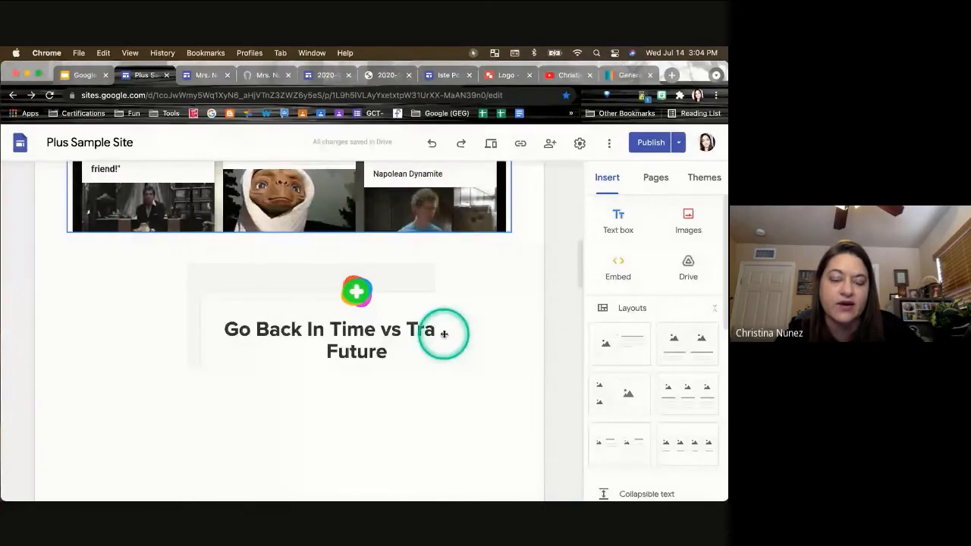
scroll(444, 334, "down", 2)
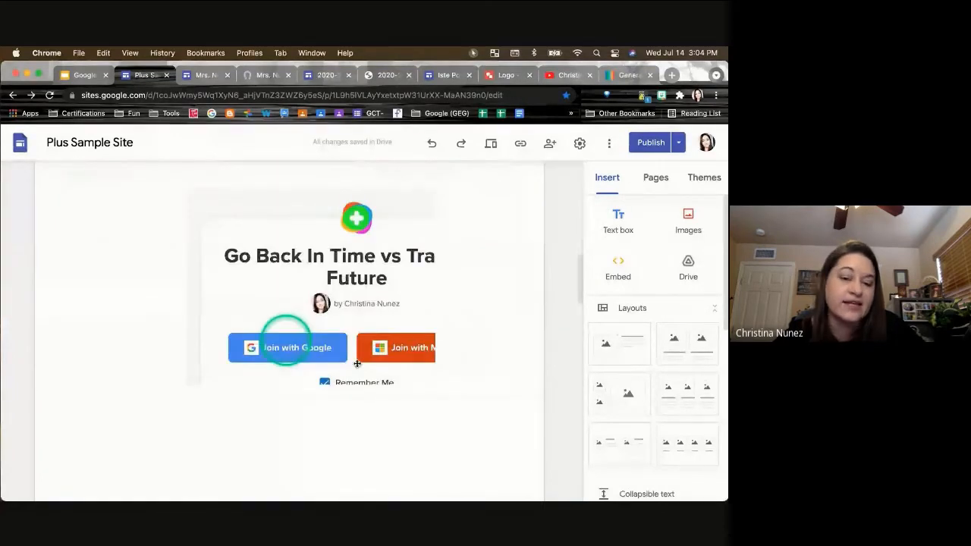
scroll(357, 364, "down", 5)
left_click(336, 293)
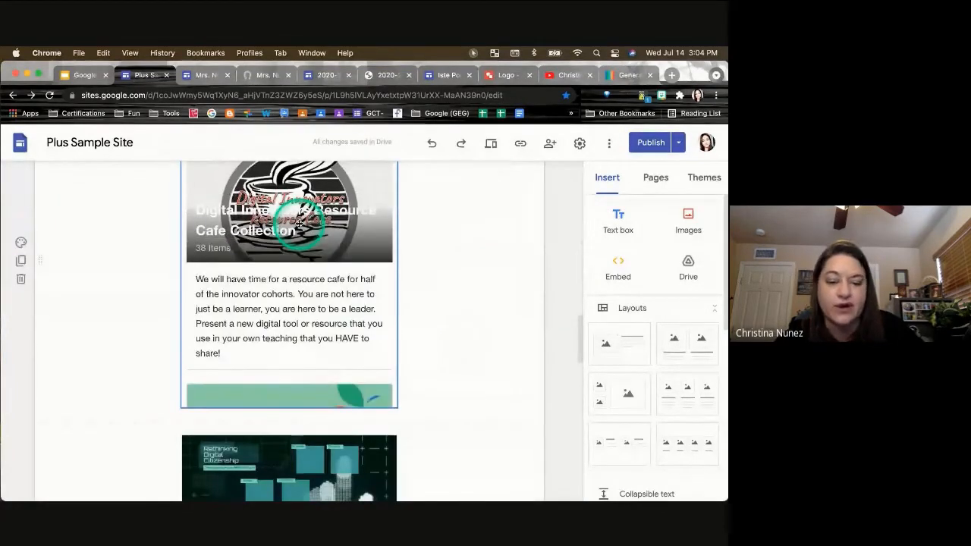
scroll(403, 303, "down", 3)
scroll(402, 304, "down", 5)
scroll(402, 307, "down", 3)
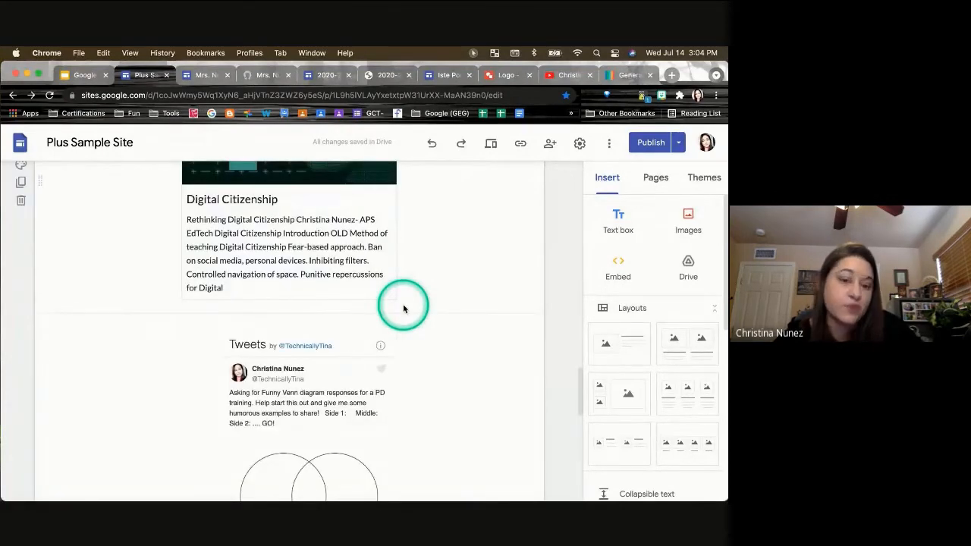
scroll(403, 307, "down", 3)
left_click(272, 251)
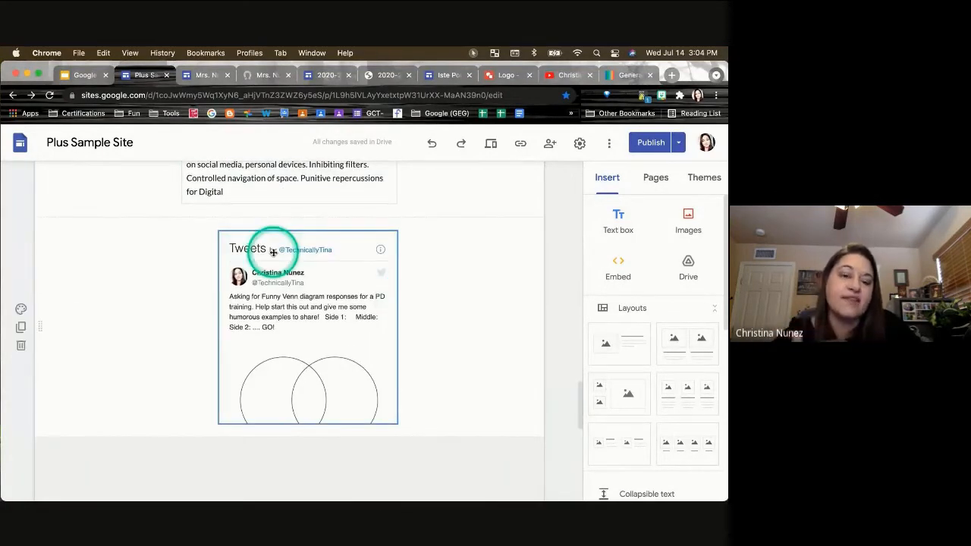
scroll(273, 252, "down", 3)
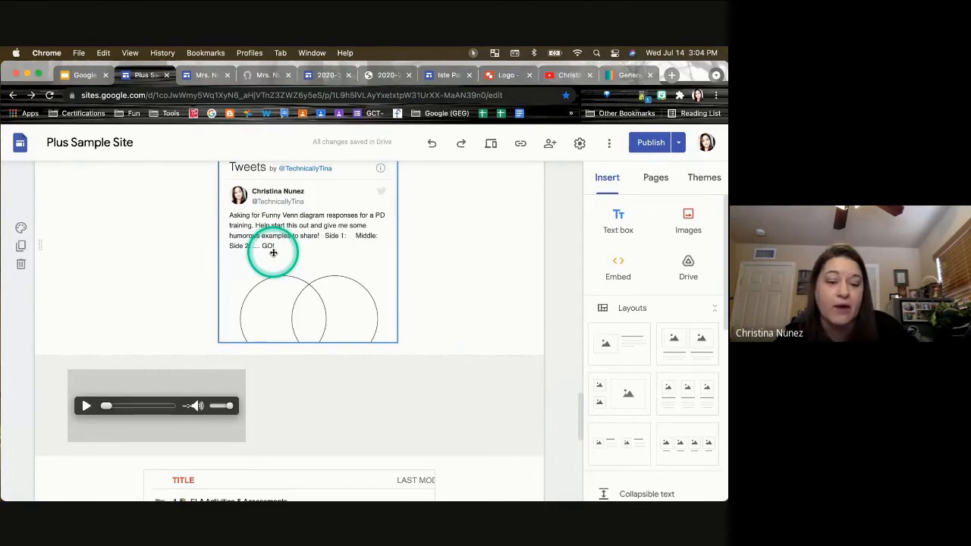
left_click(193, 398)
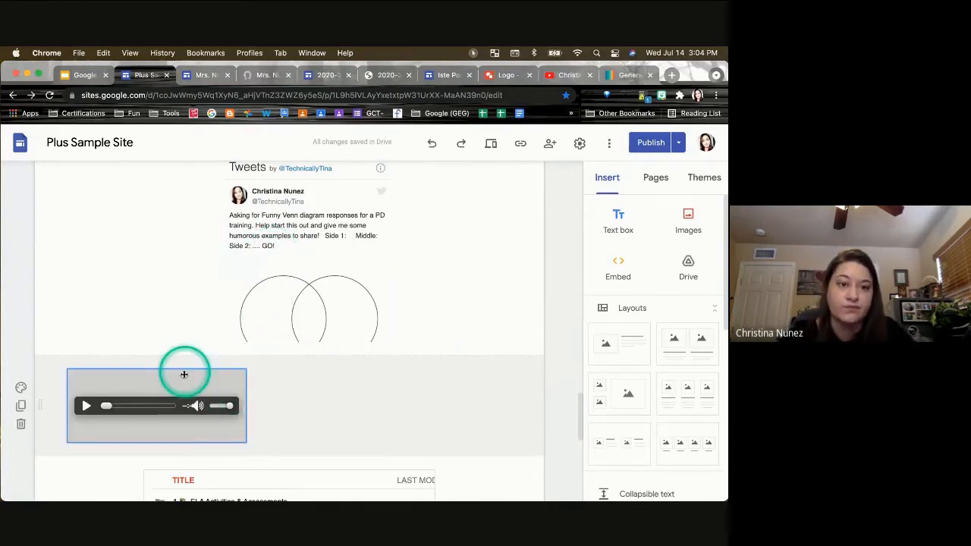
- Switch to the presentation and advance to the "Link to another Website" slide
left_click(84, 74)
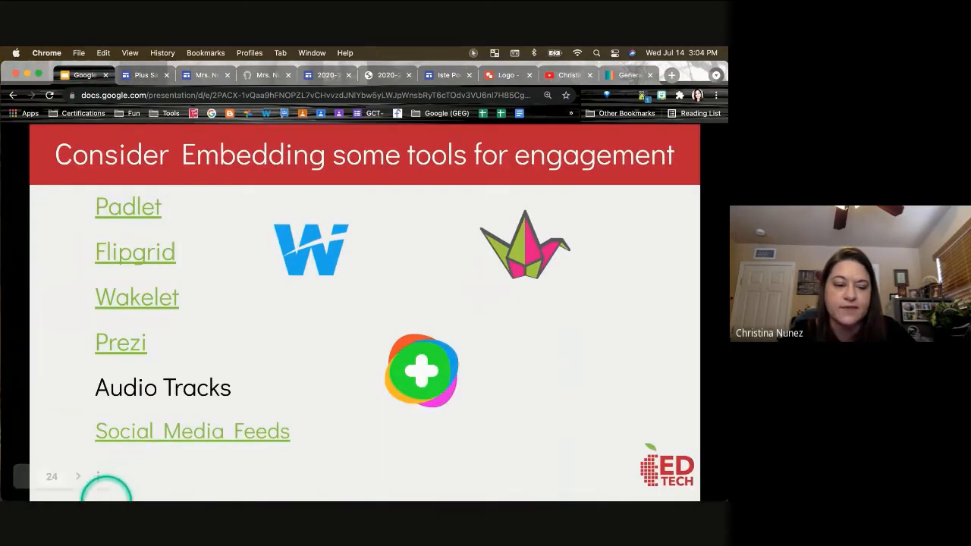
left_click(79, 478)
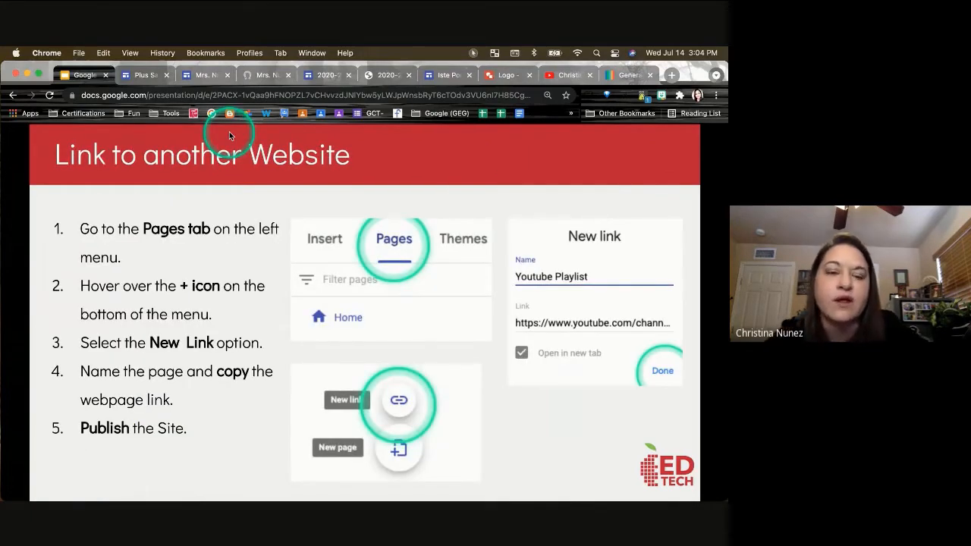
- Return to the Plus Sample Site editor, select the audio player, and show the Google Drive files available for insertion
left_click(147, 75)
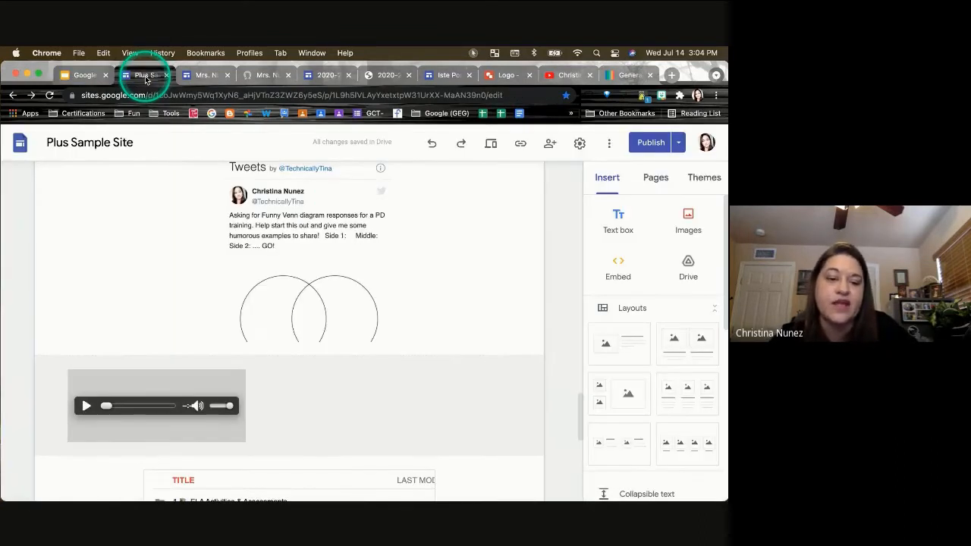
left_click(180, 386)
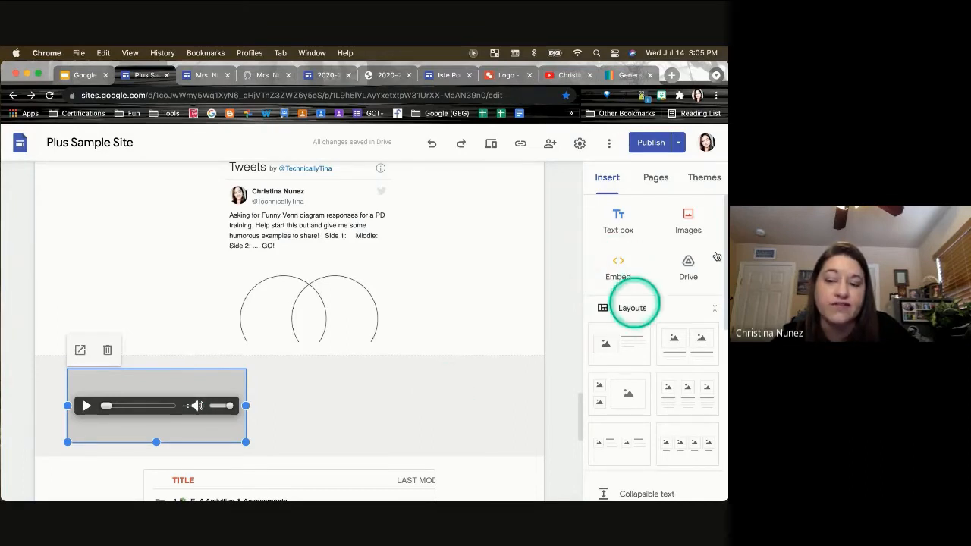
left_click(689, 273)
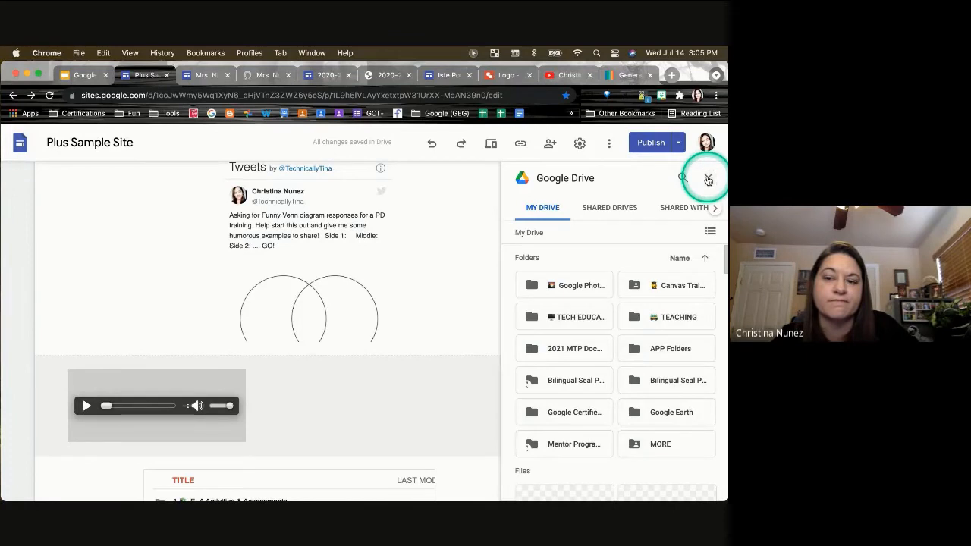
left_click(708, 180)
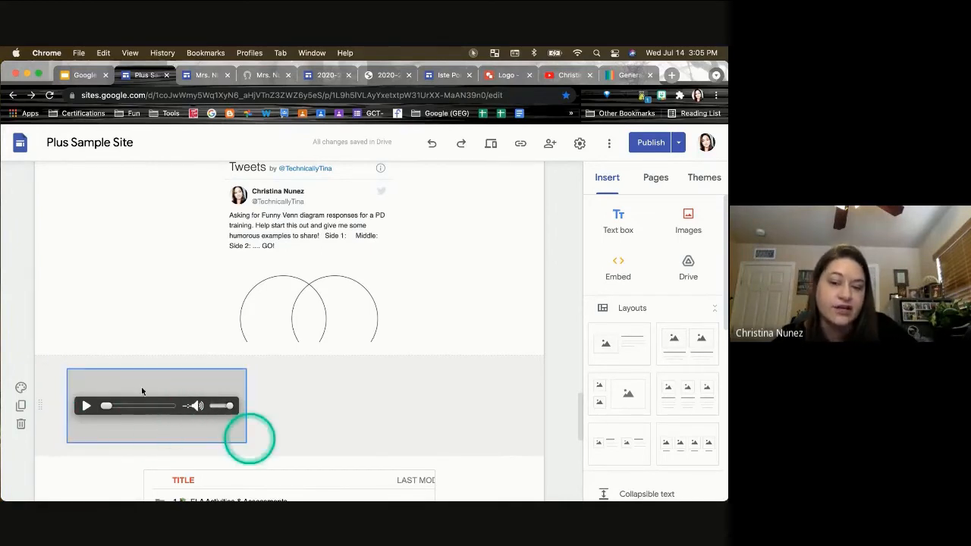
left_click(379, 412)
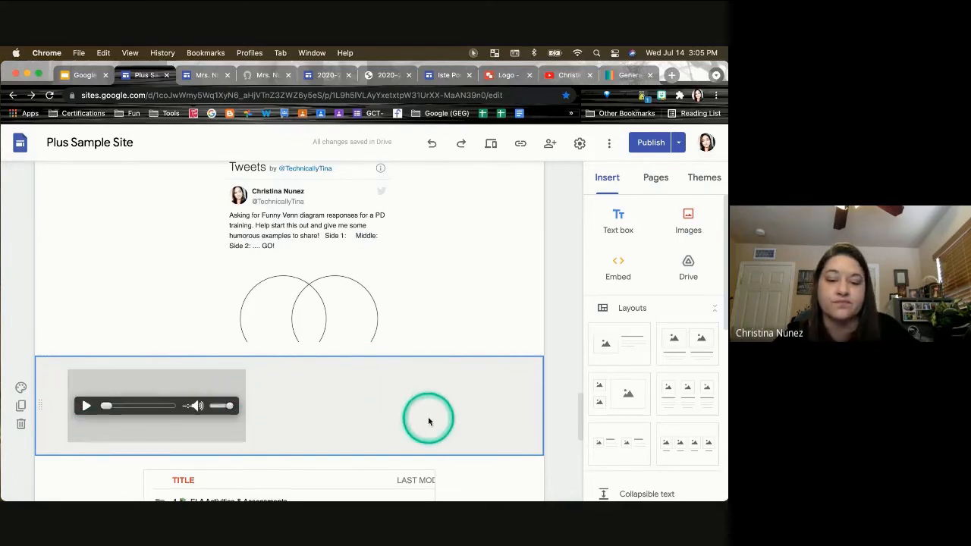
- Embed the TEACHING folder from My Drive on the home page, and remove it again
scroll(428, 335, "down", 5)
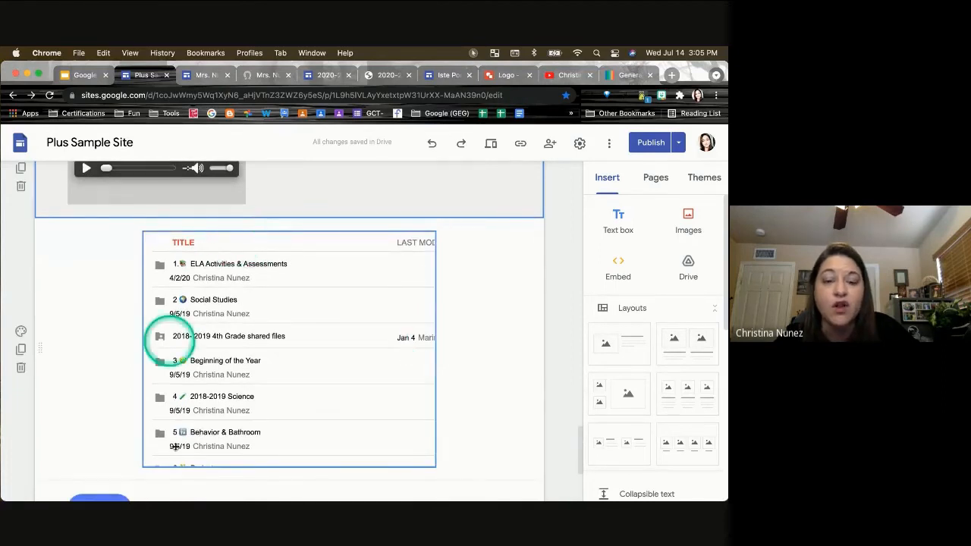
left_click(687, 266)
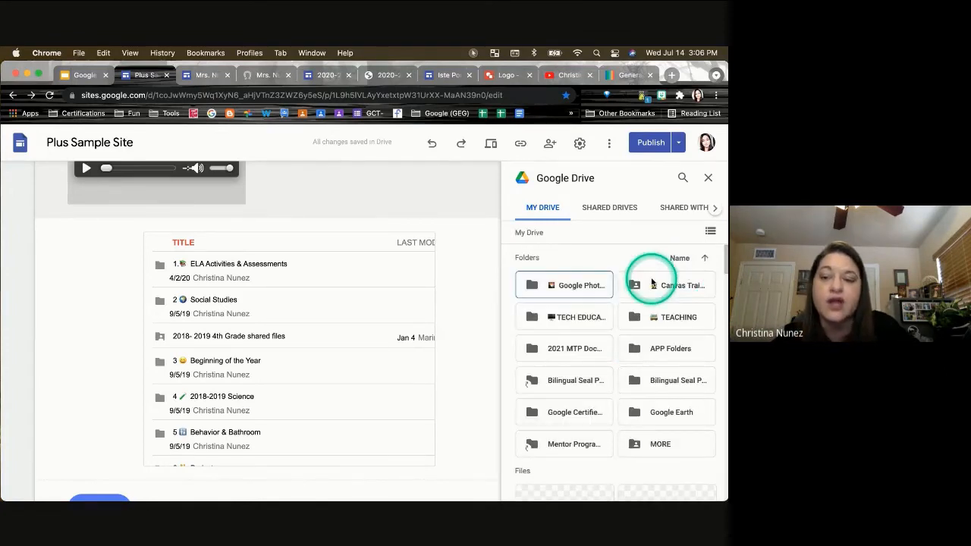
left_click(653, 284)
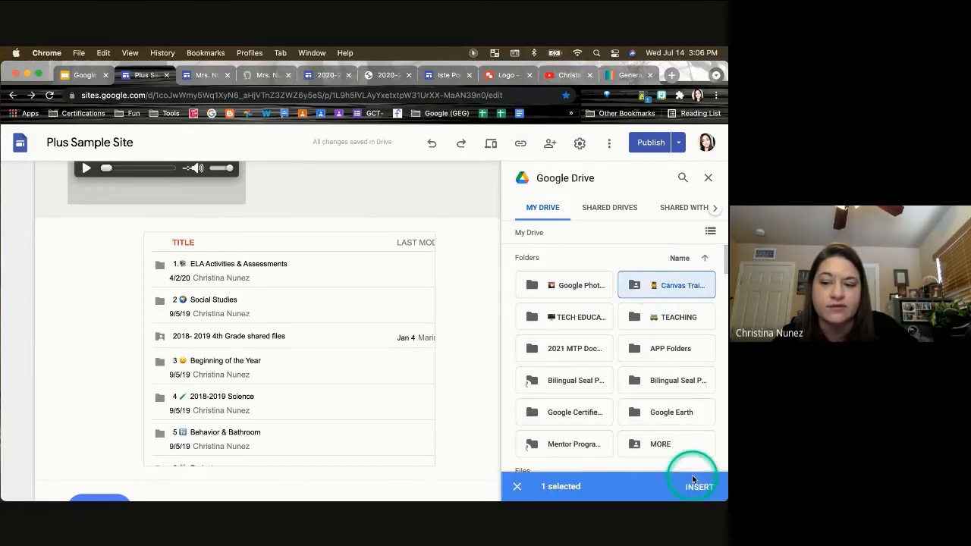
left_click(659, 320)
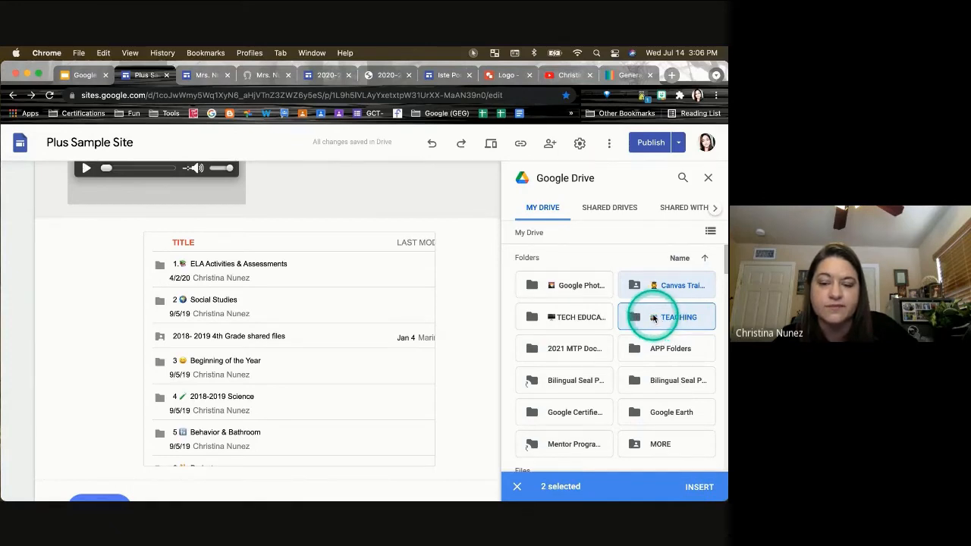
left_click(517, 489)
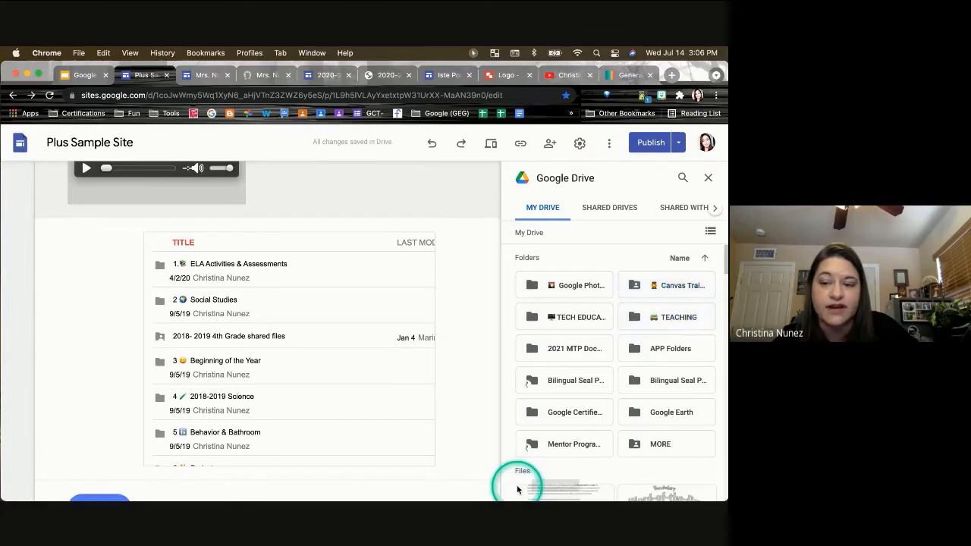
left_click(653, 318)
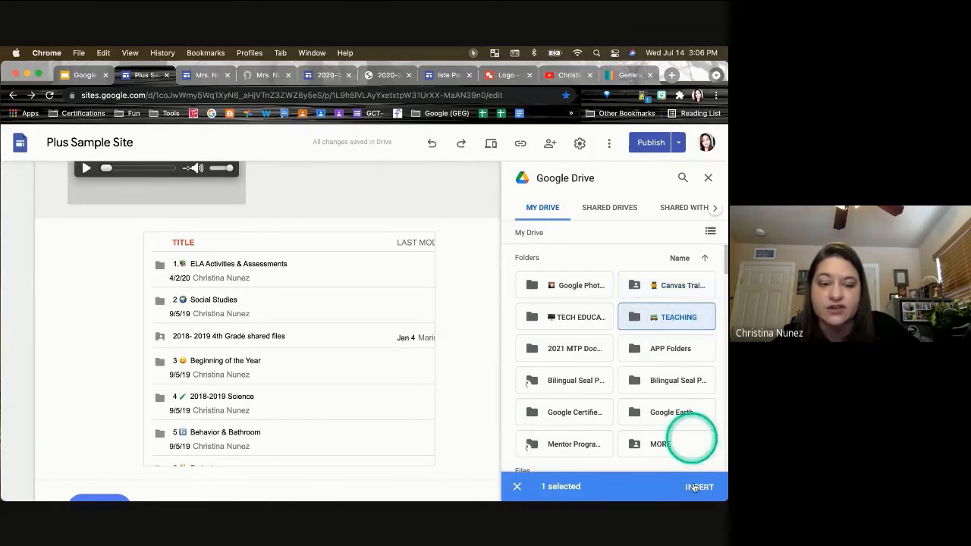
left_click(697, 487)
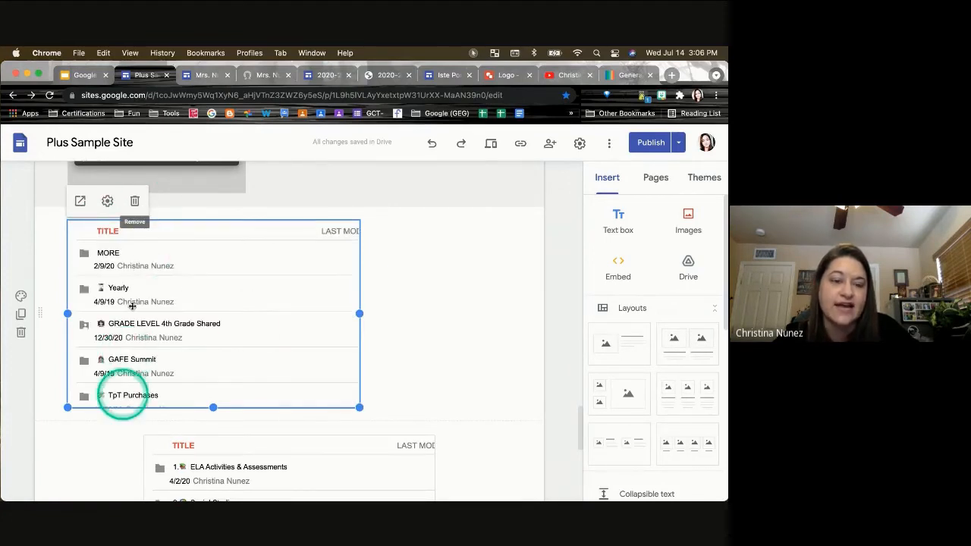
left_click(134, 201)
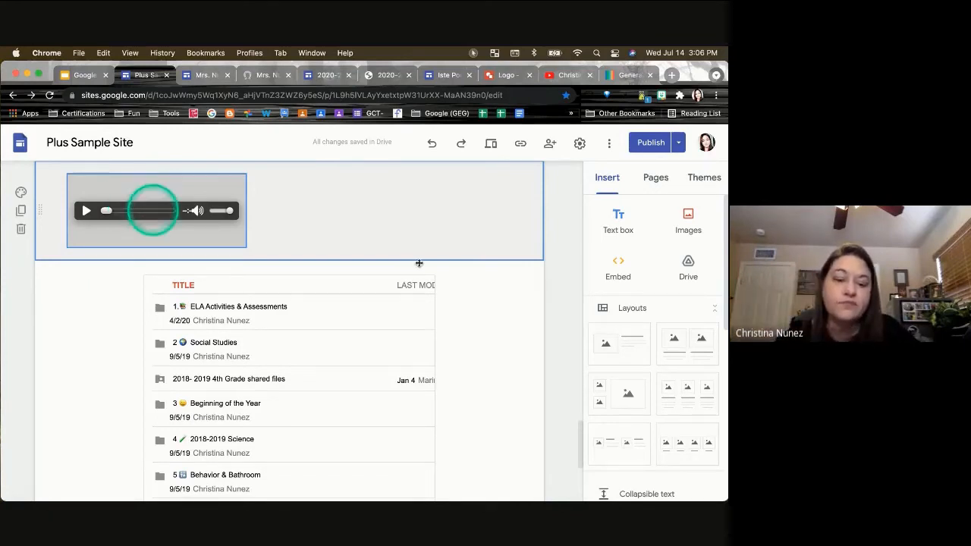
- Show the options for adding an image, and open the email link of the envelope image near the page's end
scroll(422, 290, "down", 3)
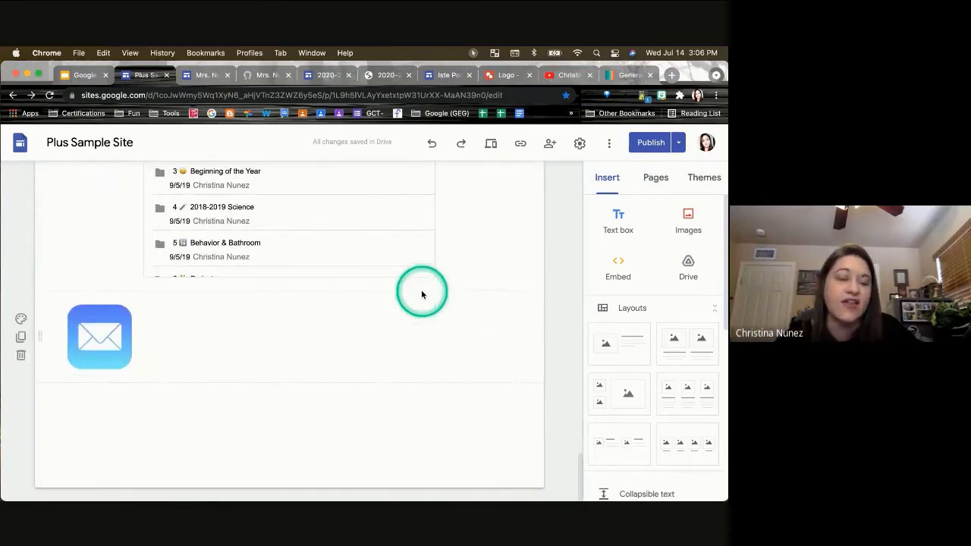
left_click(116, 341)
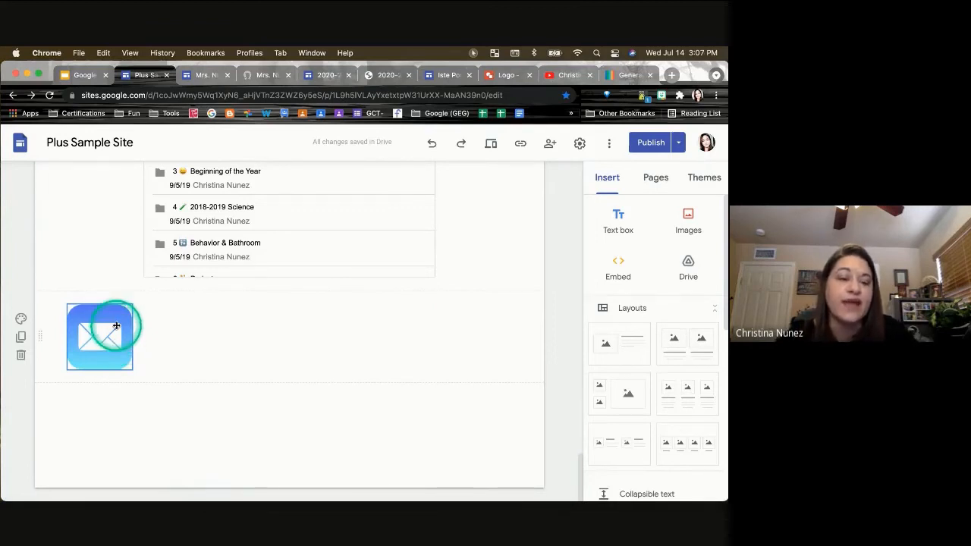
left_click(106, 334)
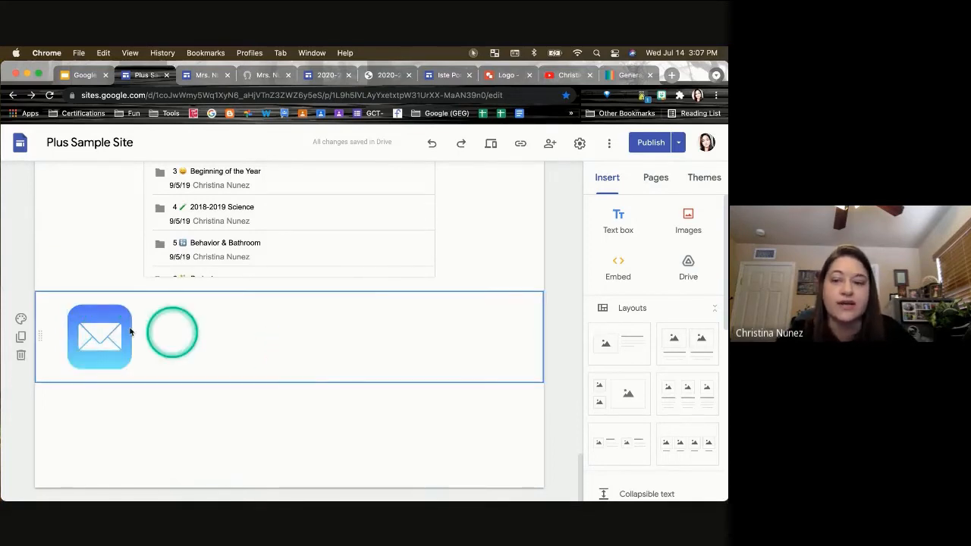
left_click(687, 224)
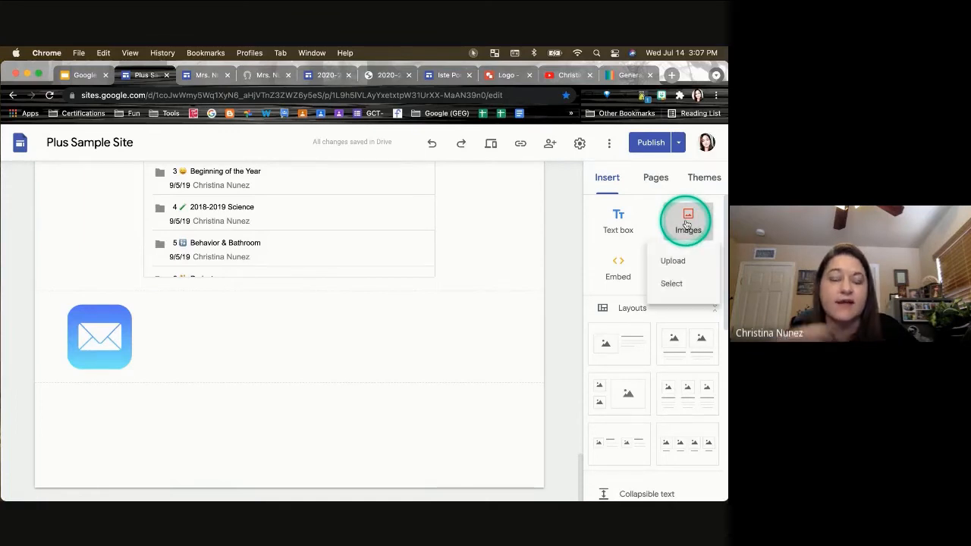
left_click(672, 284)
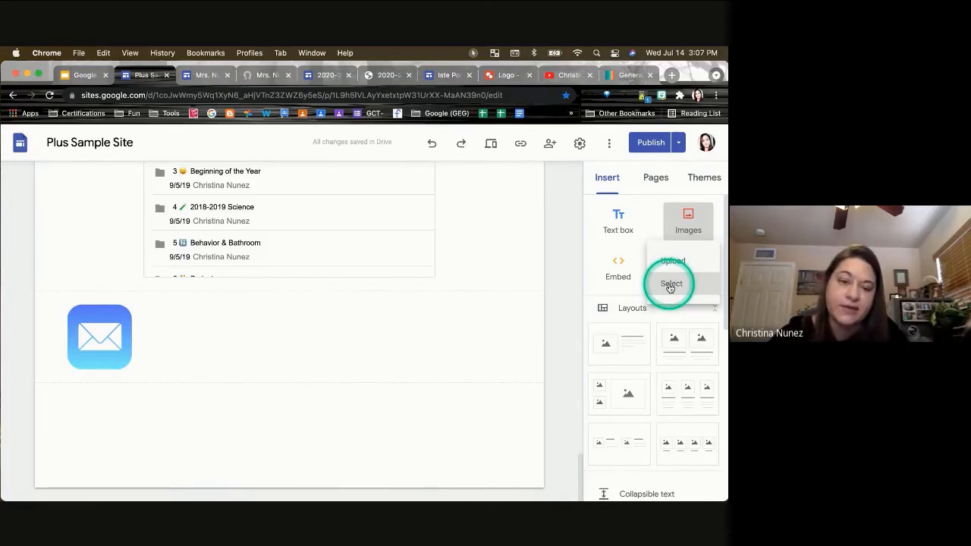
left_click(91, 326)
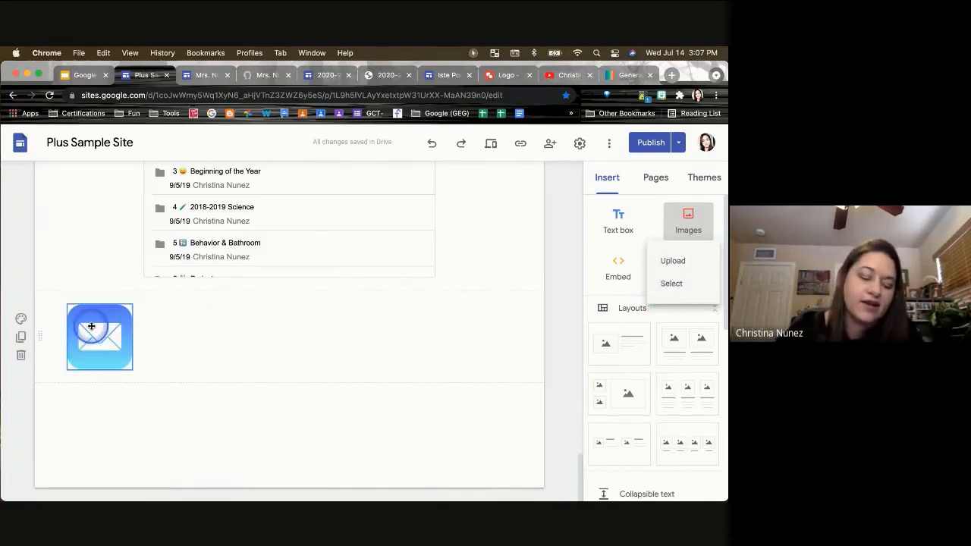
left_click(134, 286)
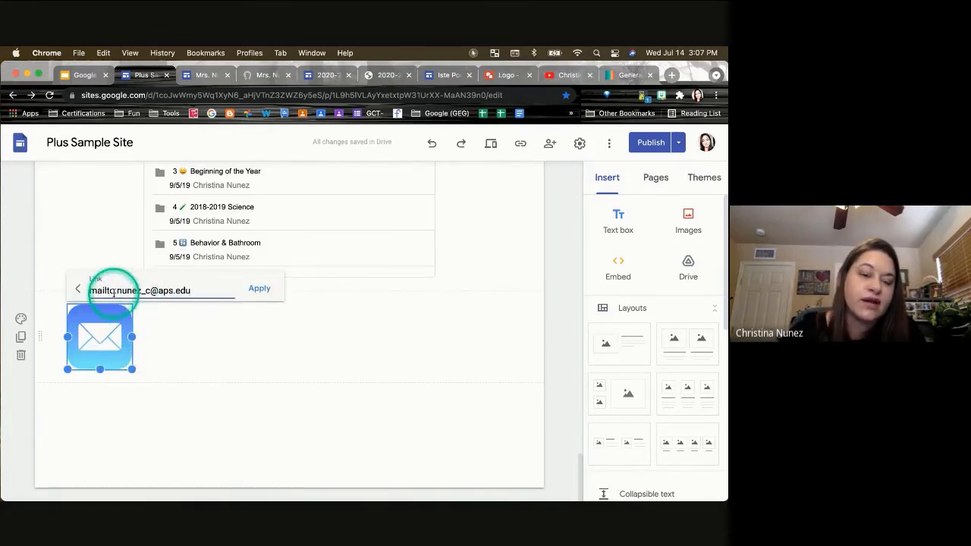
- Apply the envelope image's email link, and open the published site from its copied link in a new browser tab
left_click(125, 291)
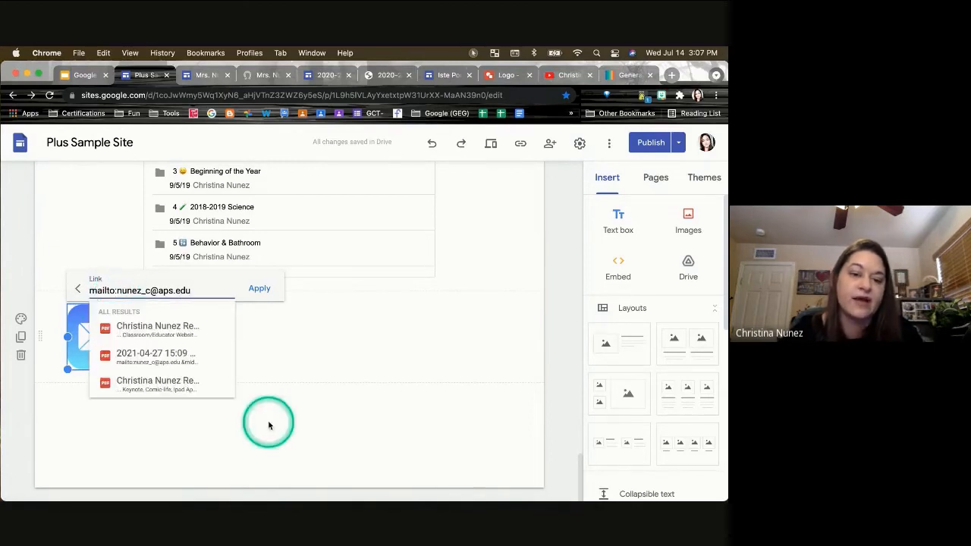
left_click(258, 288)
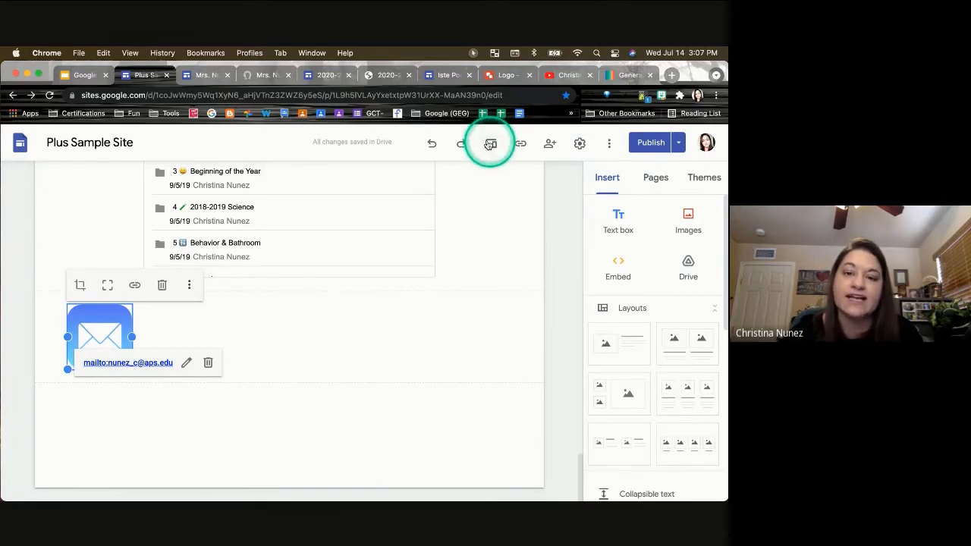
left_click(520, 144)
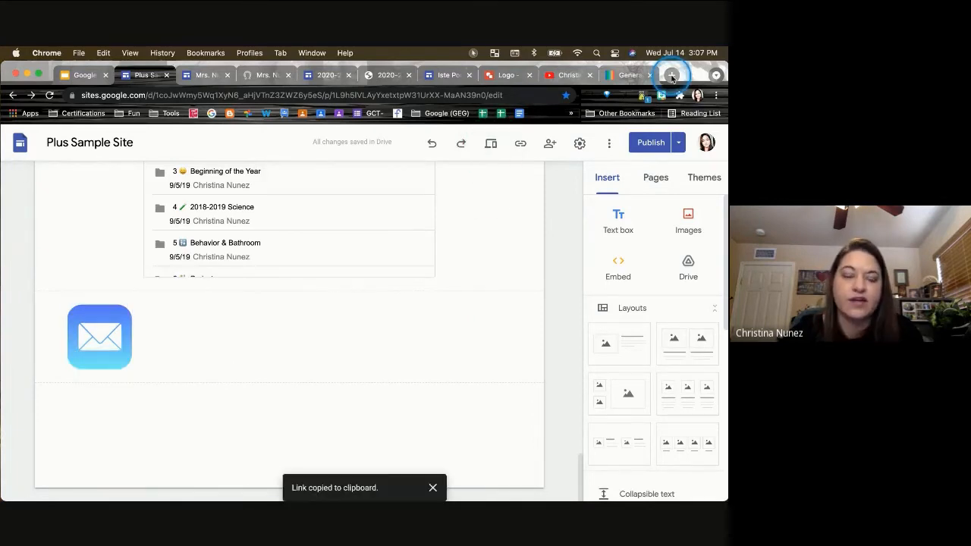
left_click(672, 75)
left_click(466, 97)
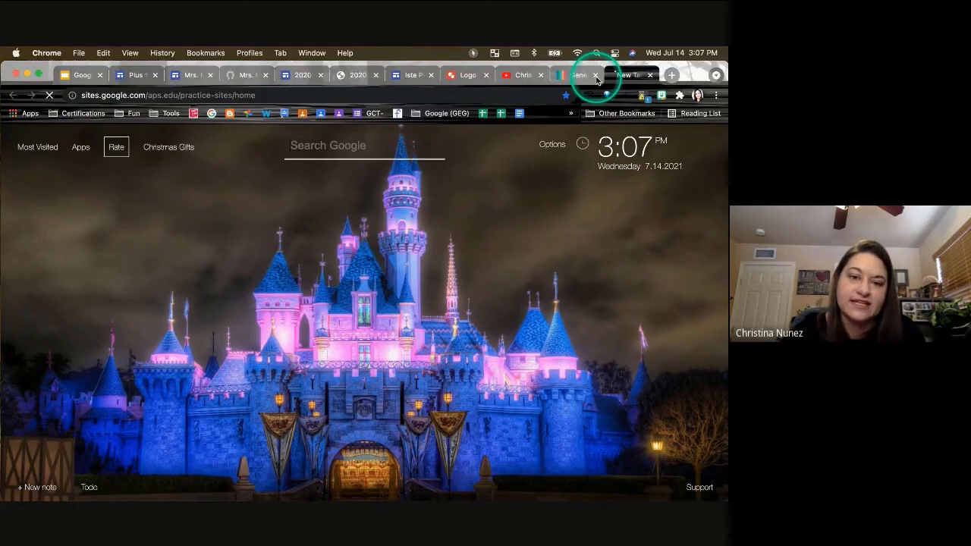
- Close the unneeded page next to the new one, and return to the beginning of the home page in the Plus Sample Site editor
left_click(596, 77)
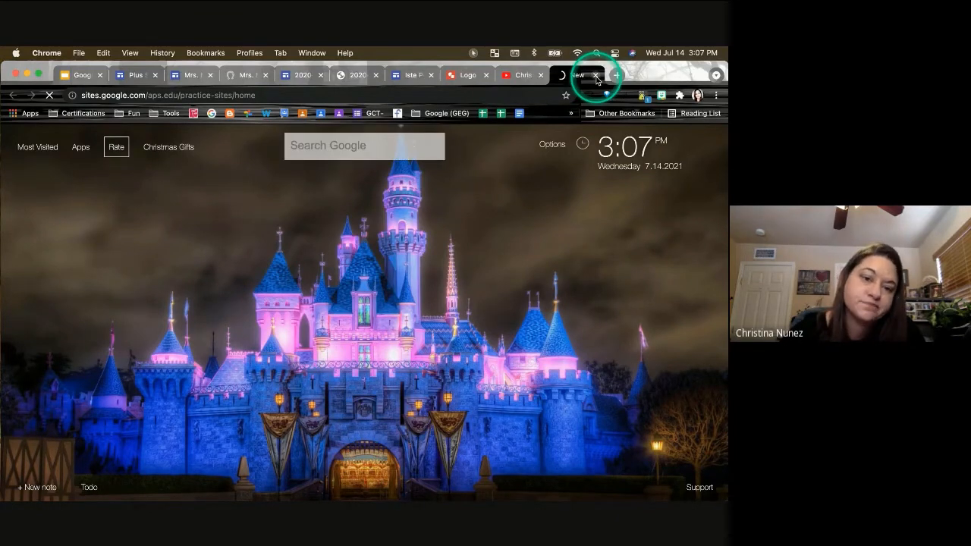
left_click(144, 76)
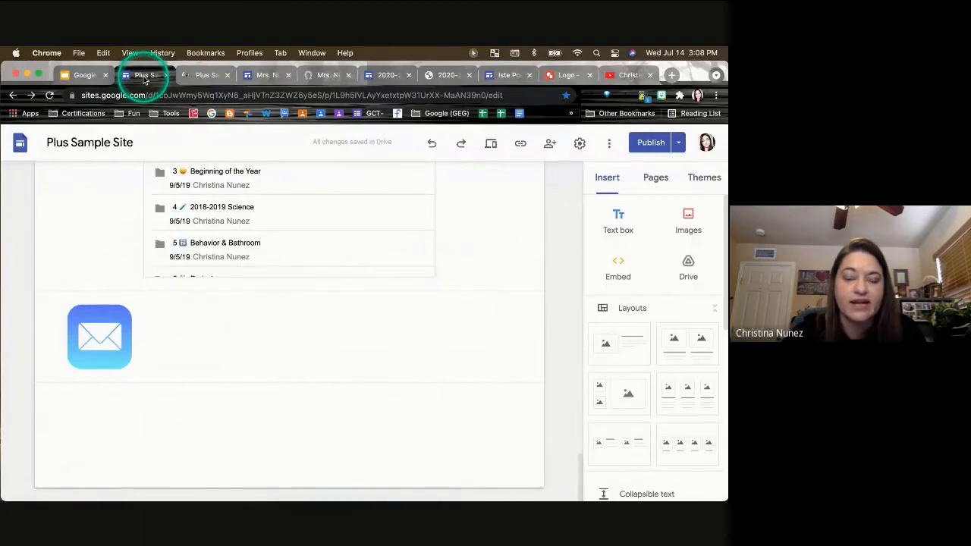
scroll(405, 293, "down", 10)
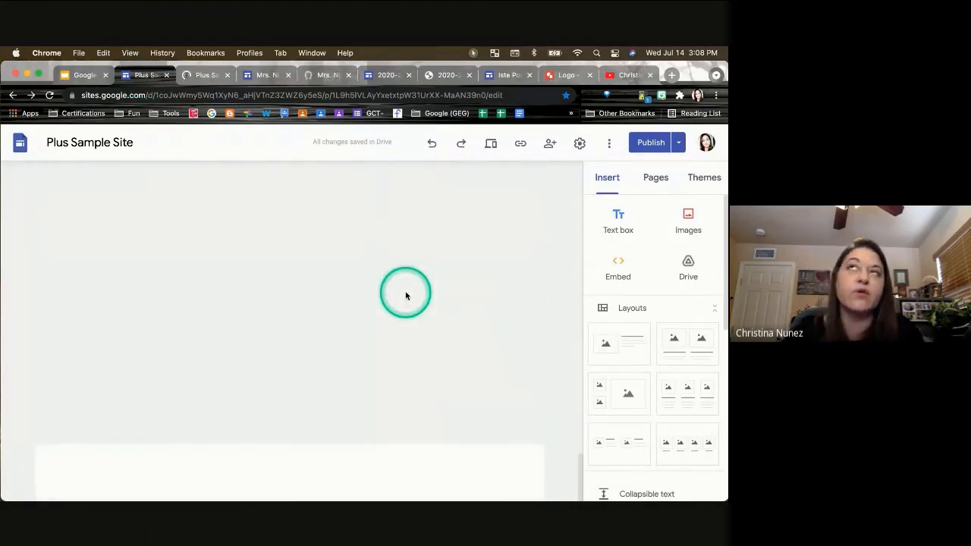
scroll(405, 294, "up", 10)
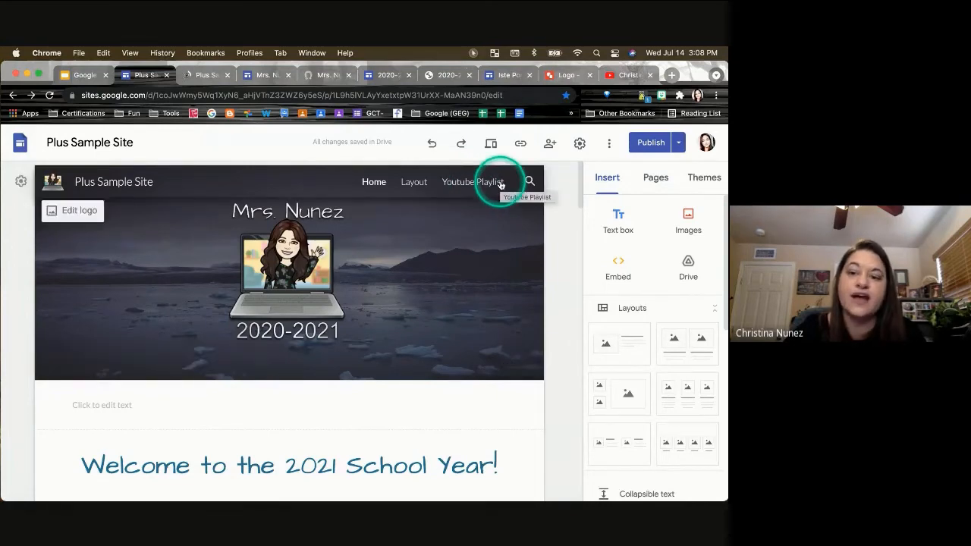
- Add two untitled pages to the site, and dismiss the naming prompt
left_click(654, 179)
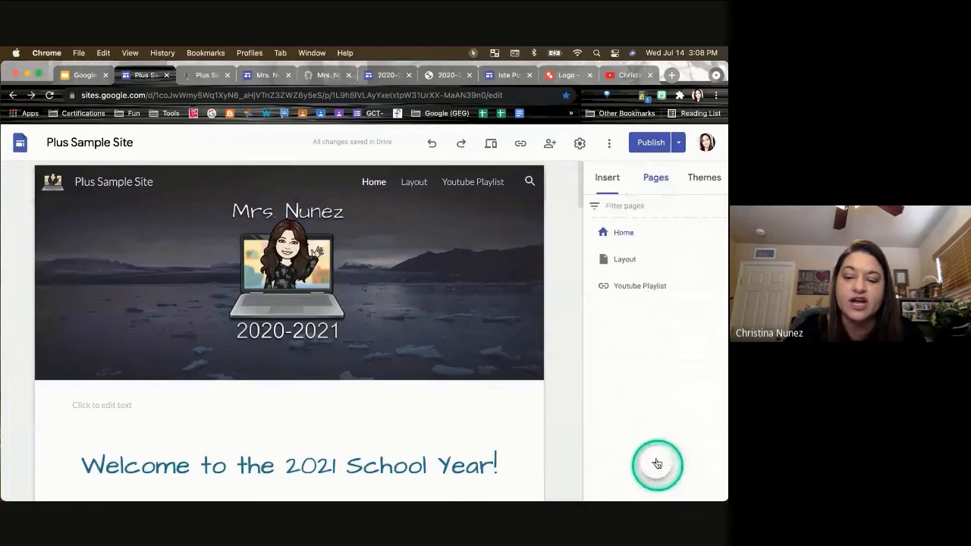
left_click(657, 464)
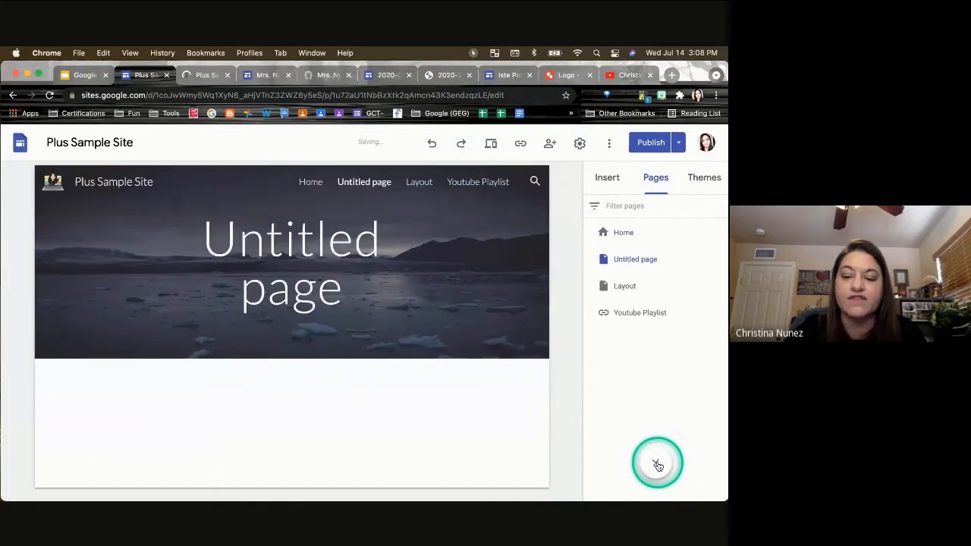
left_click(657, 462)
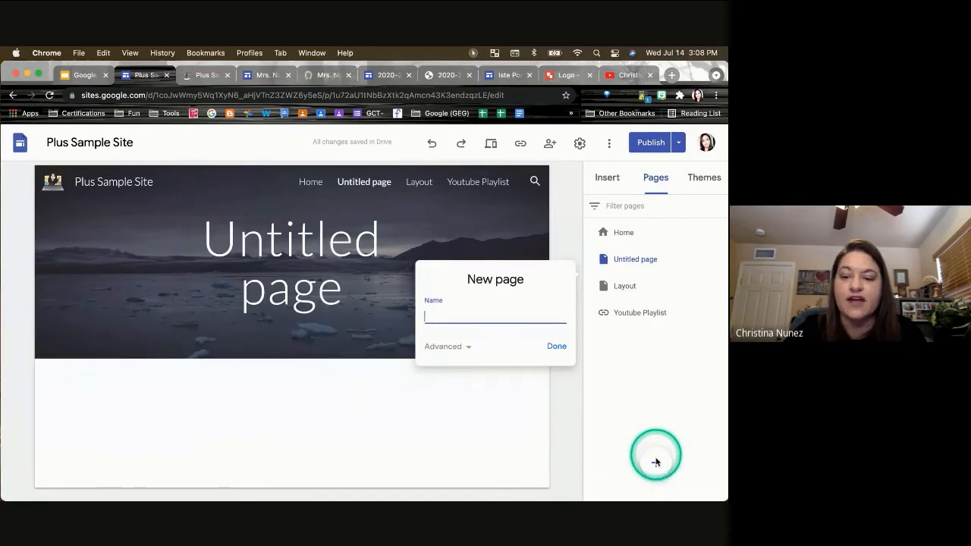
left_click(659, 456)
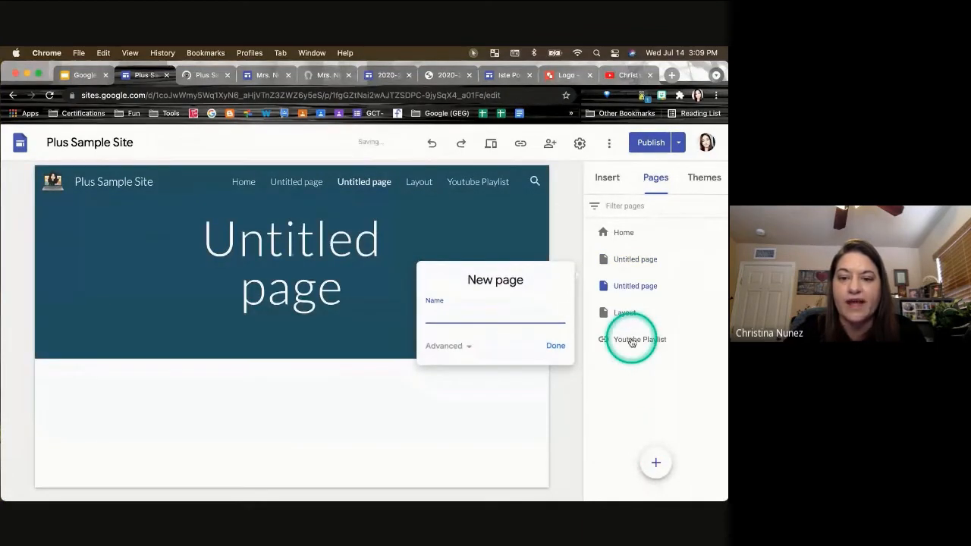
left_click(631, 342)
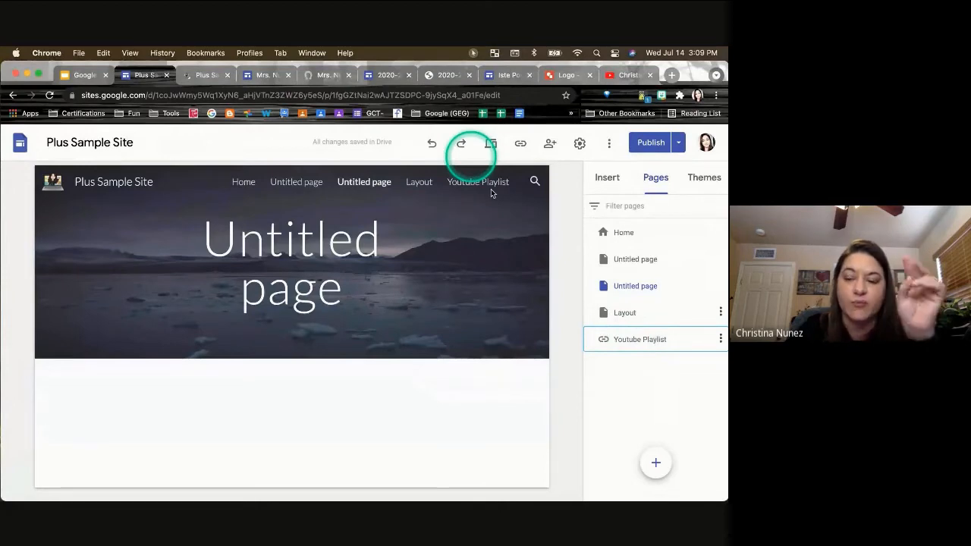
- Delete the two untitled pages from the site
left_click(721, 286)
left_click(721, 286)
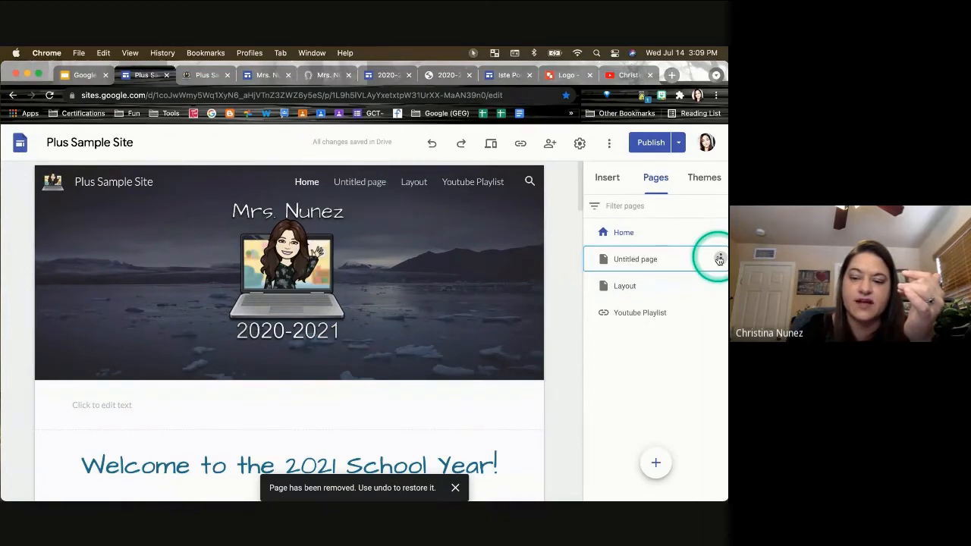
left_click(719, 260)
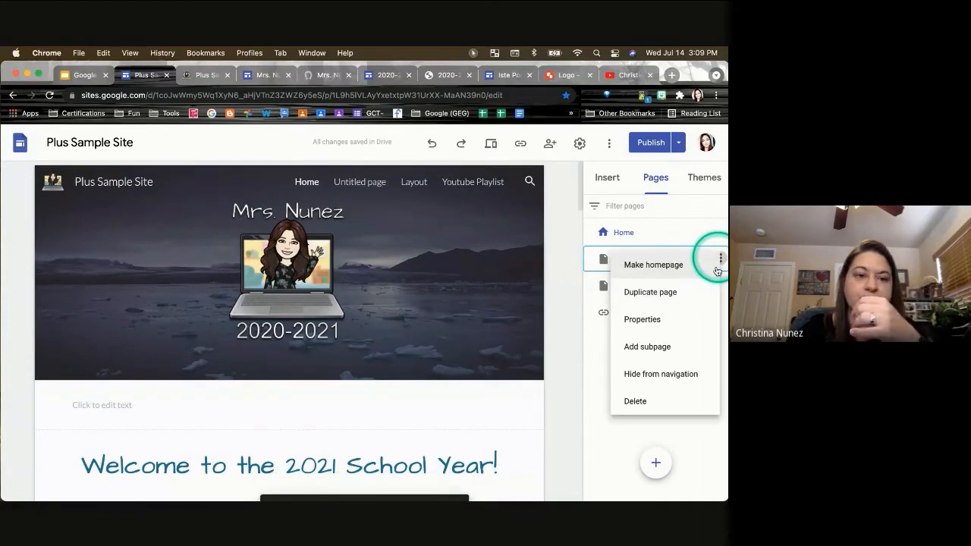
left_click(637, 403)
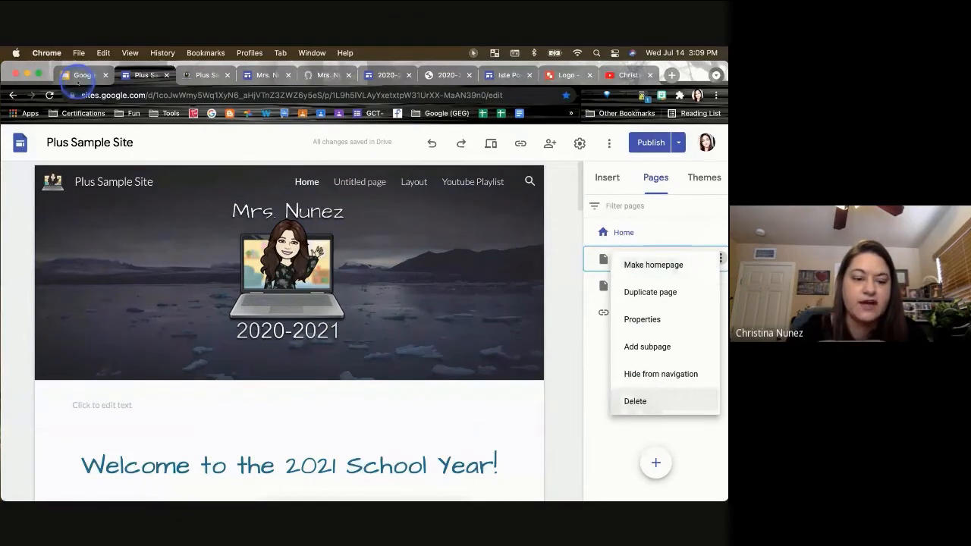
- Switch to the presentation and advance past the Drive folder and email link slides to the "Website Best Practices" slide
left_click(80, 76)
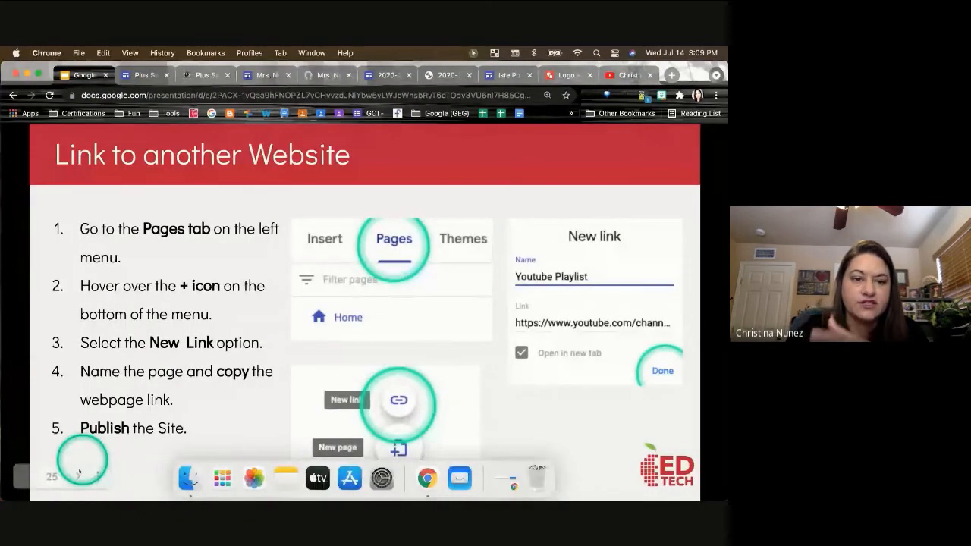
left_click(76, 478)
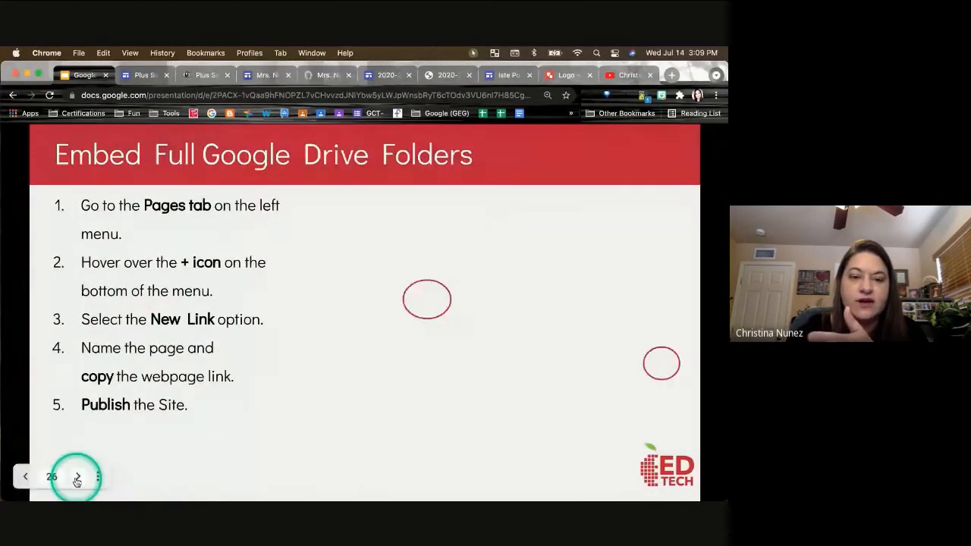
left_click(76, 477)
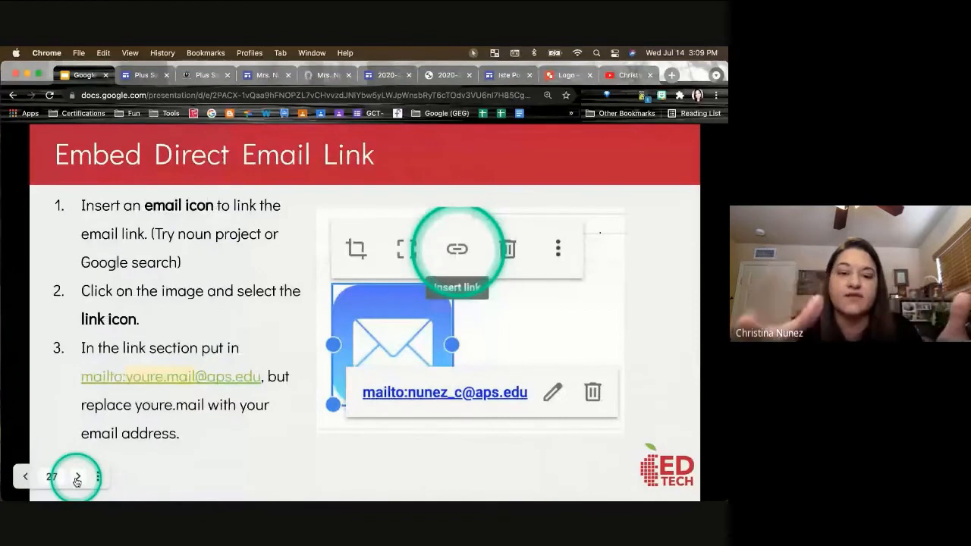
left_click(76, 477)
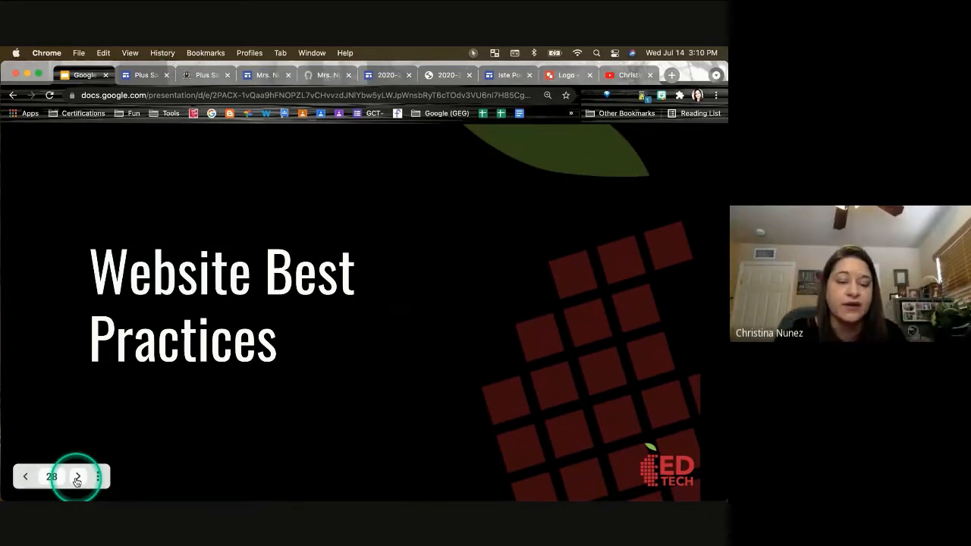
left_click(76, 477)
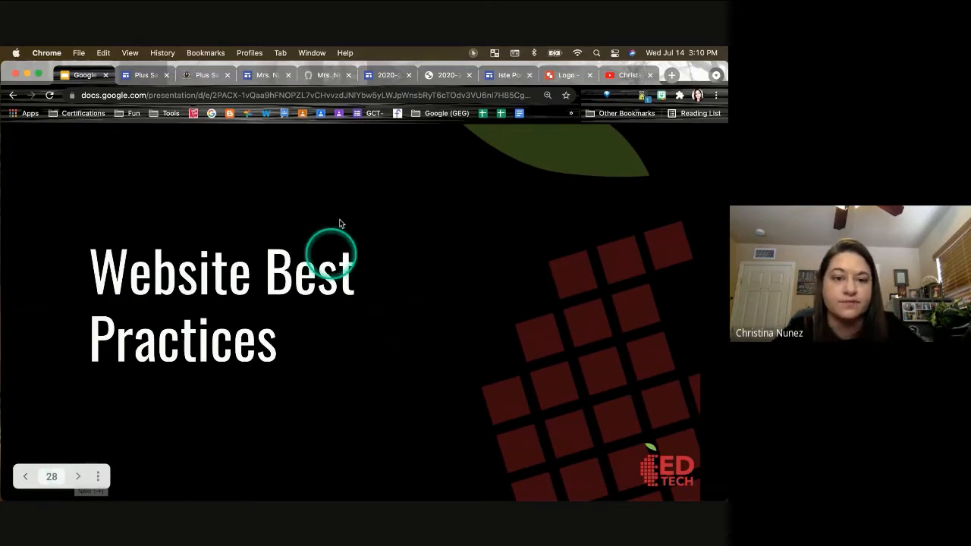
- Close the two class website tabs, the first 2020 site tab and the Iste site tab in the browser
left_click(289, 75)
left_click(288, 75)
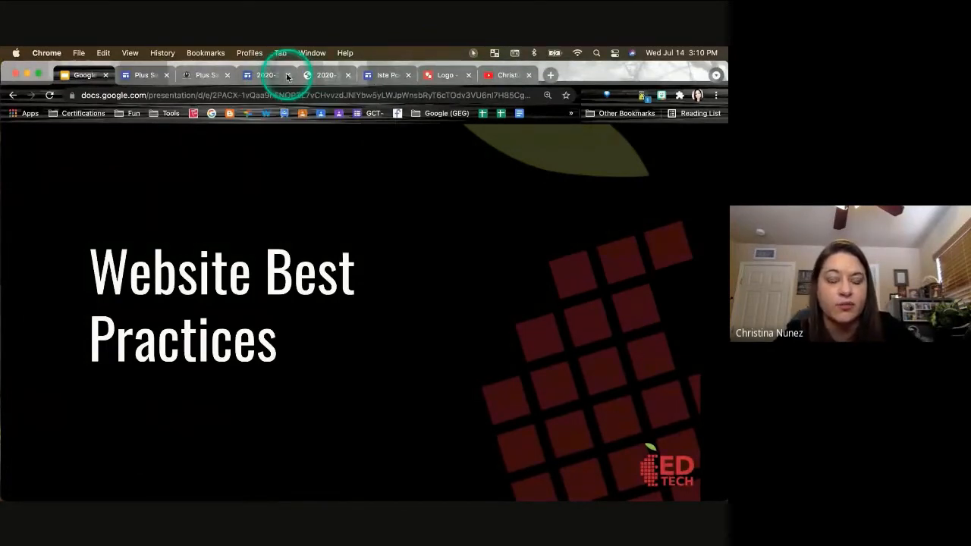
left_click(288, 75)
left_click(348, 75)
- Advance the presentation to the "Website Text" slide
left_click(317, 171)
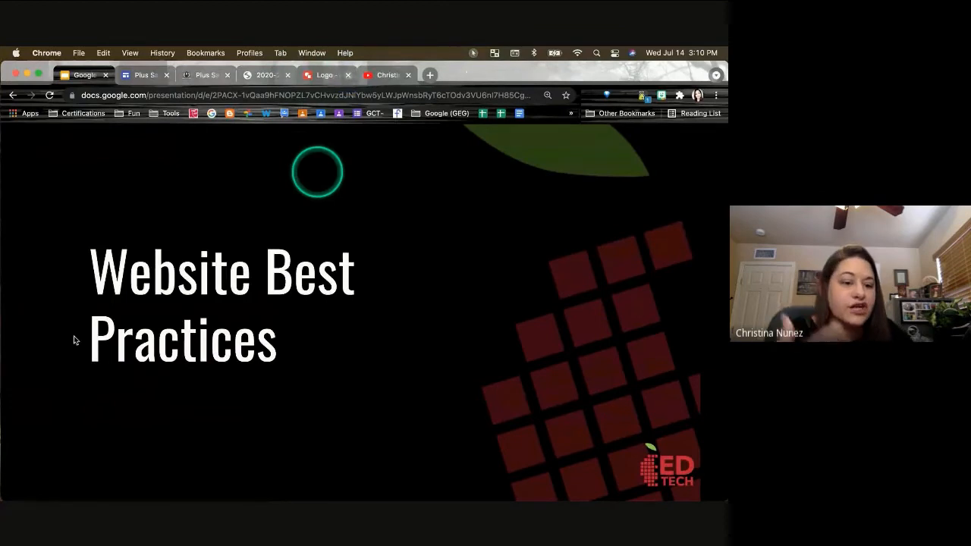
left_click(73, 337)
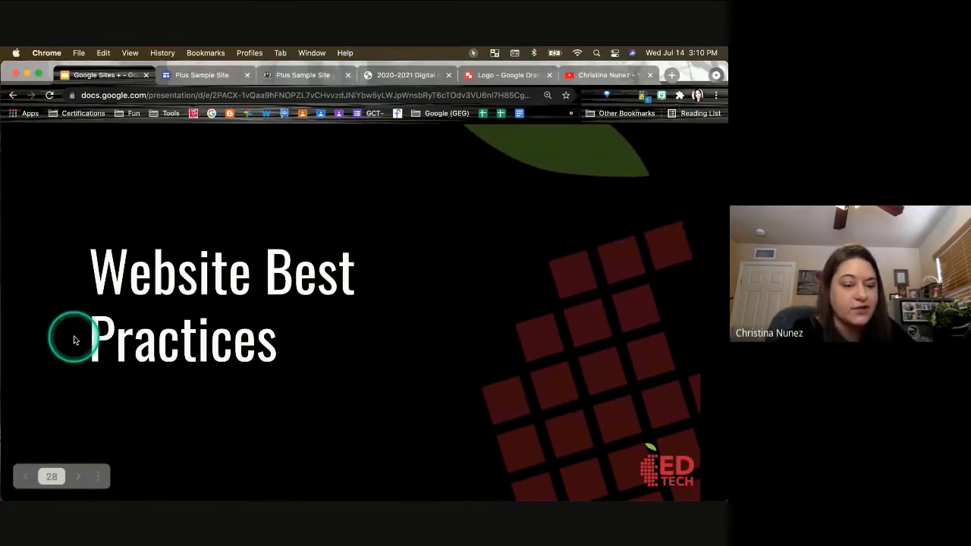
left_click(79, 477)
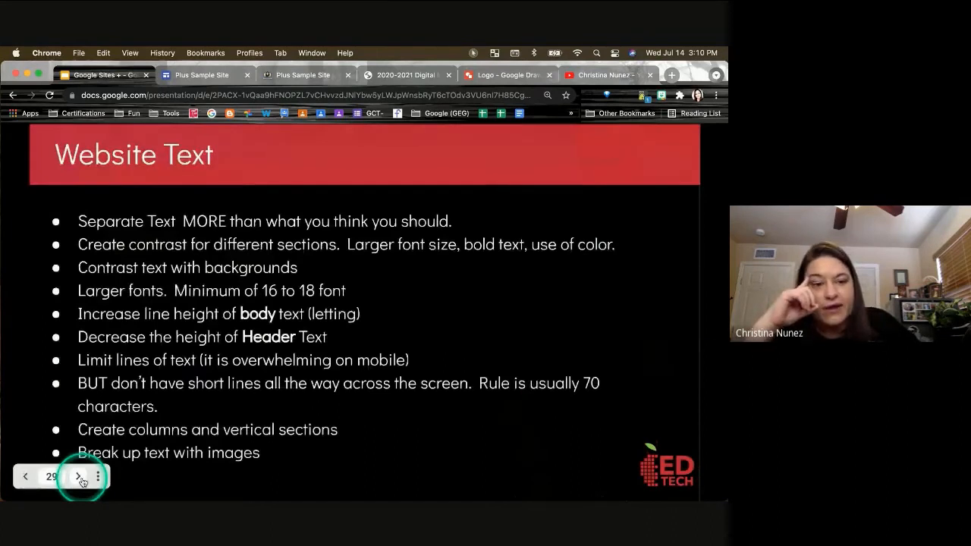